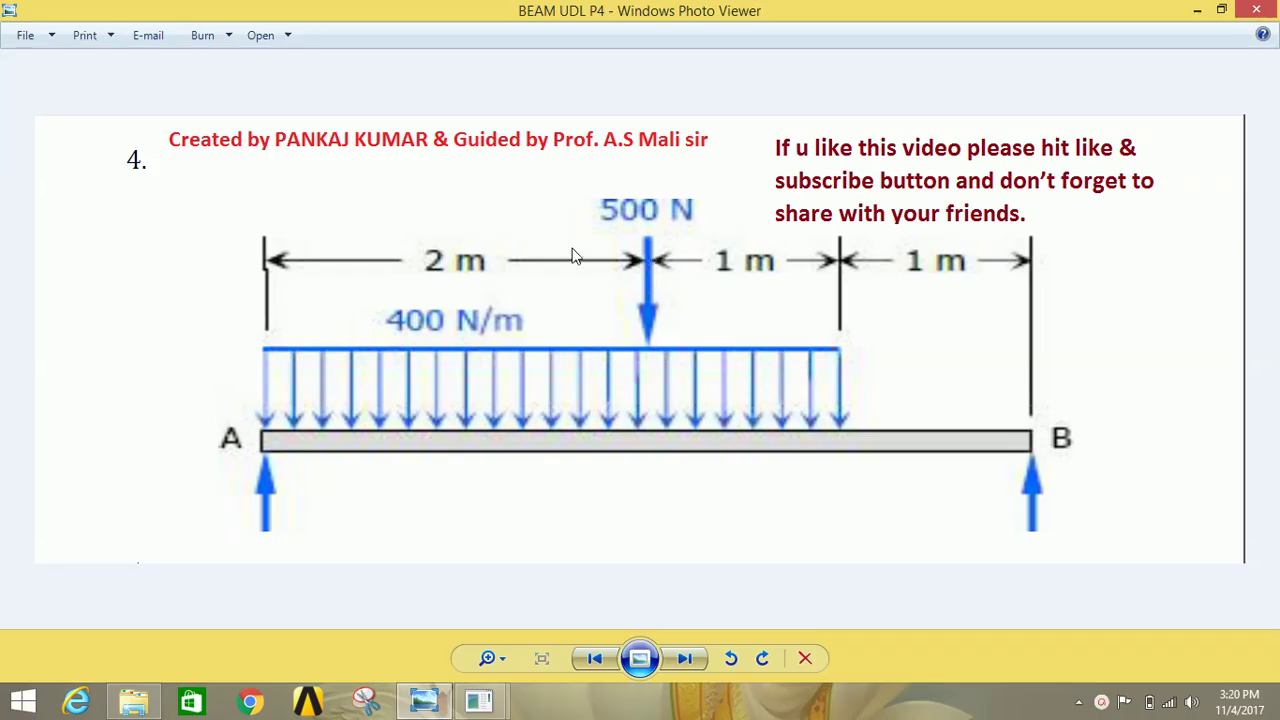
# Step: Switch to the ANSYS Multiphysics Utility Menu and set the GUI filtering preferences to the Structural discipline
pyautogui.moveTo(308, 700)
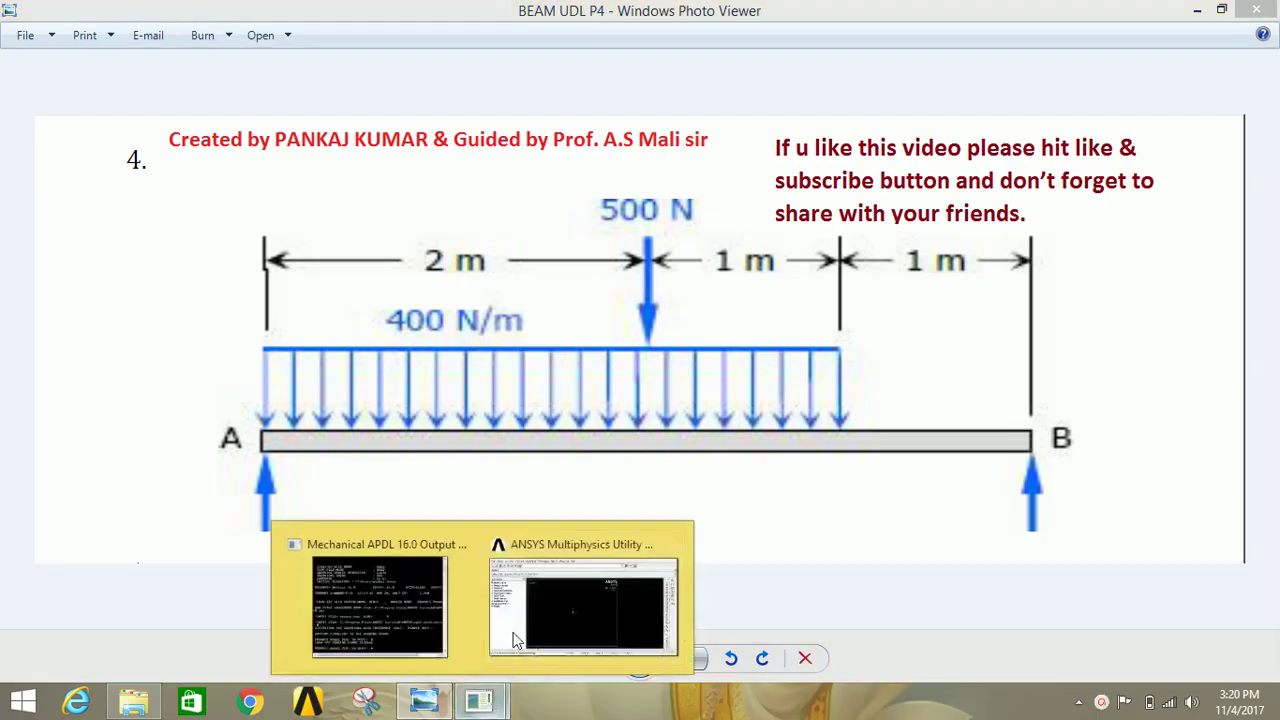
pyautogui.click(554, 555)
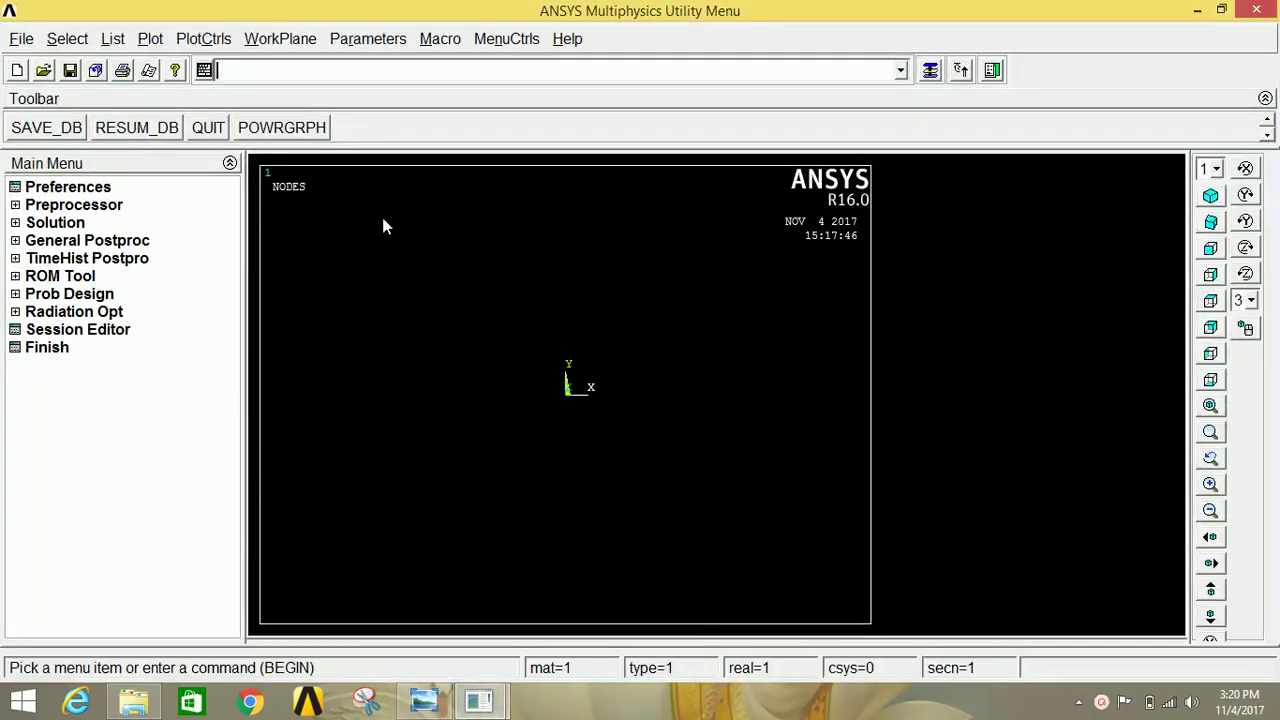
pyautogui.click(100, 189)
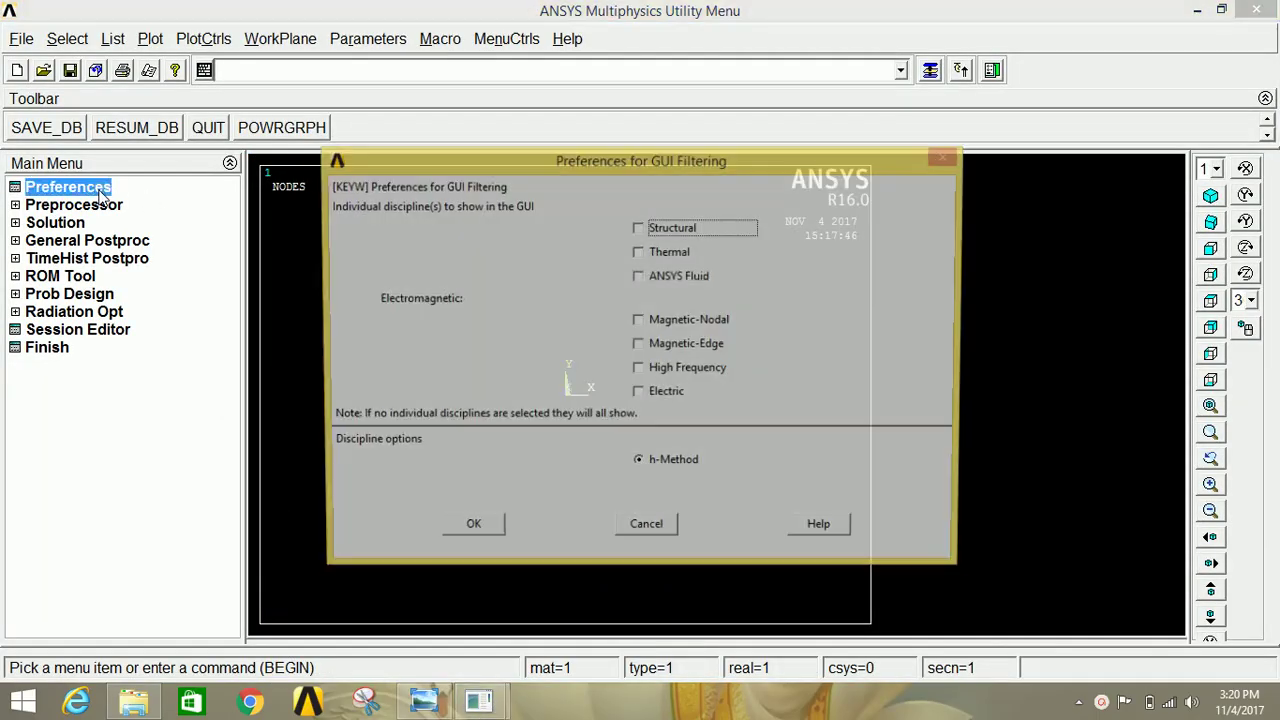
pyautogui.click(639, 228)
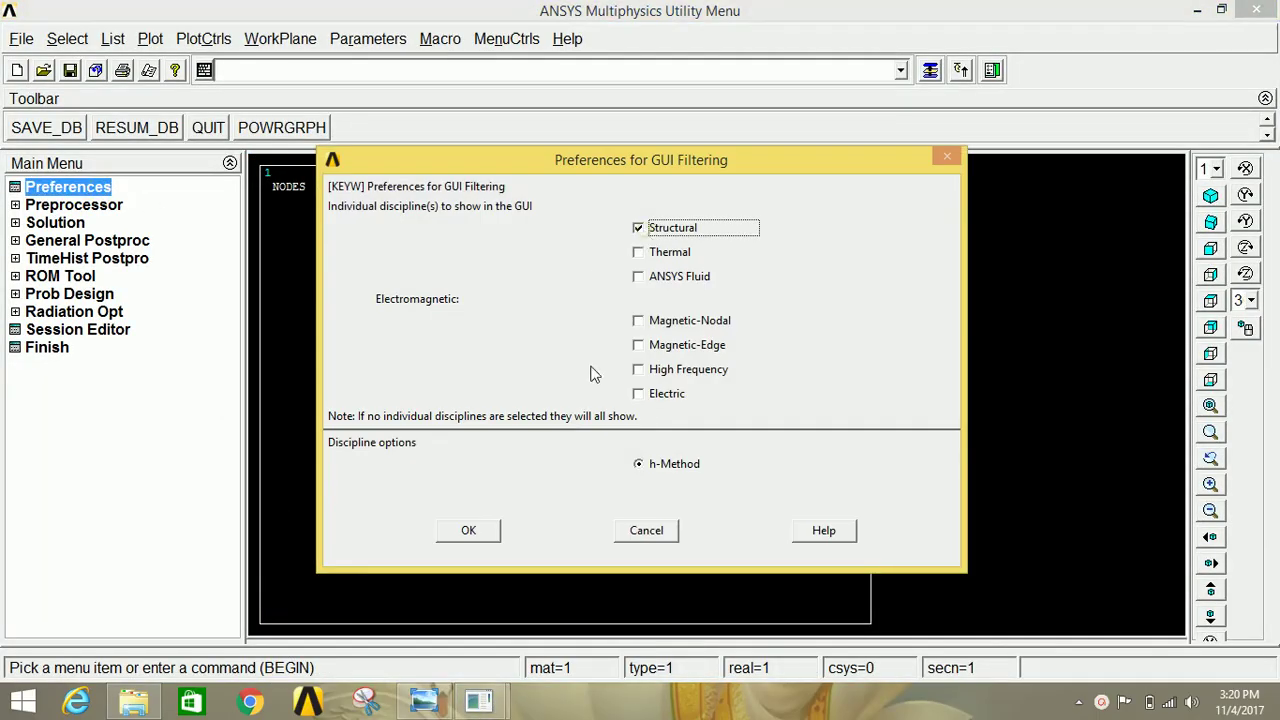
pyautogui.click(490, 531)
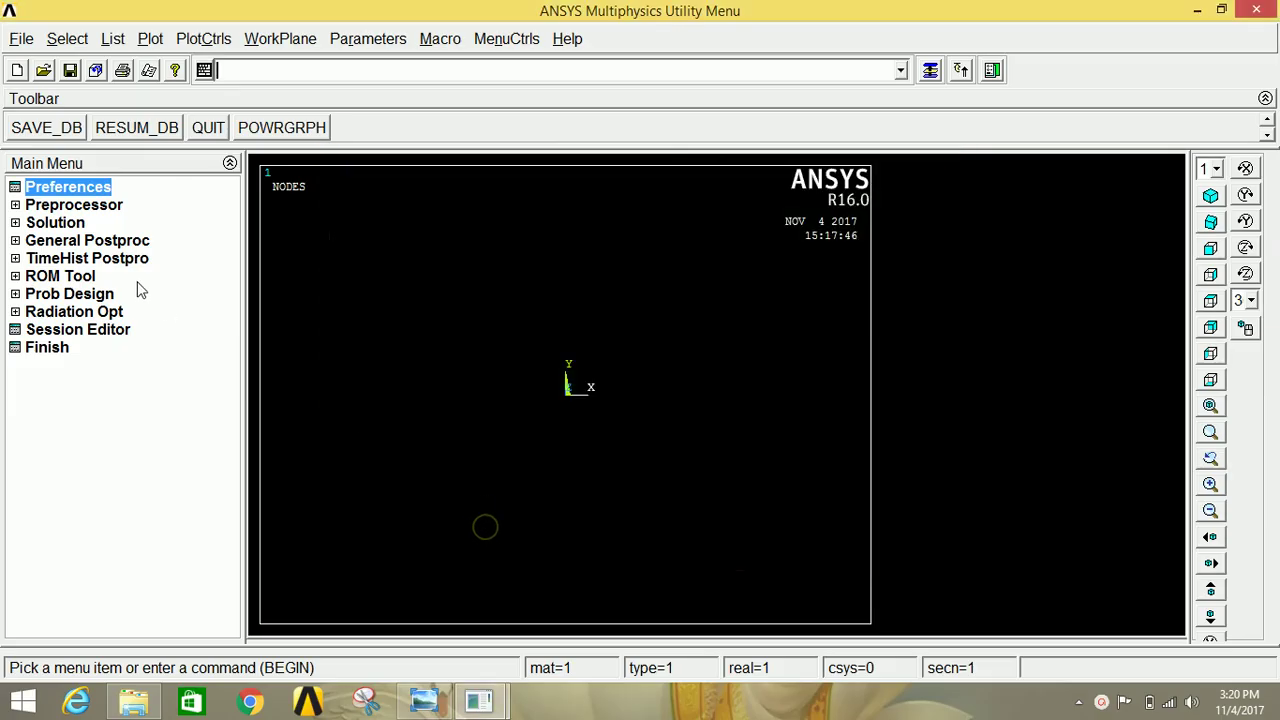
# Step: Add the structural Beam 2 node 188 element type with reference number 1
pyautogui.click(100, 206)
pyautogui.click(104, 224)
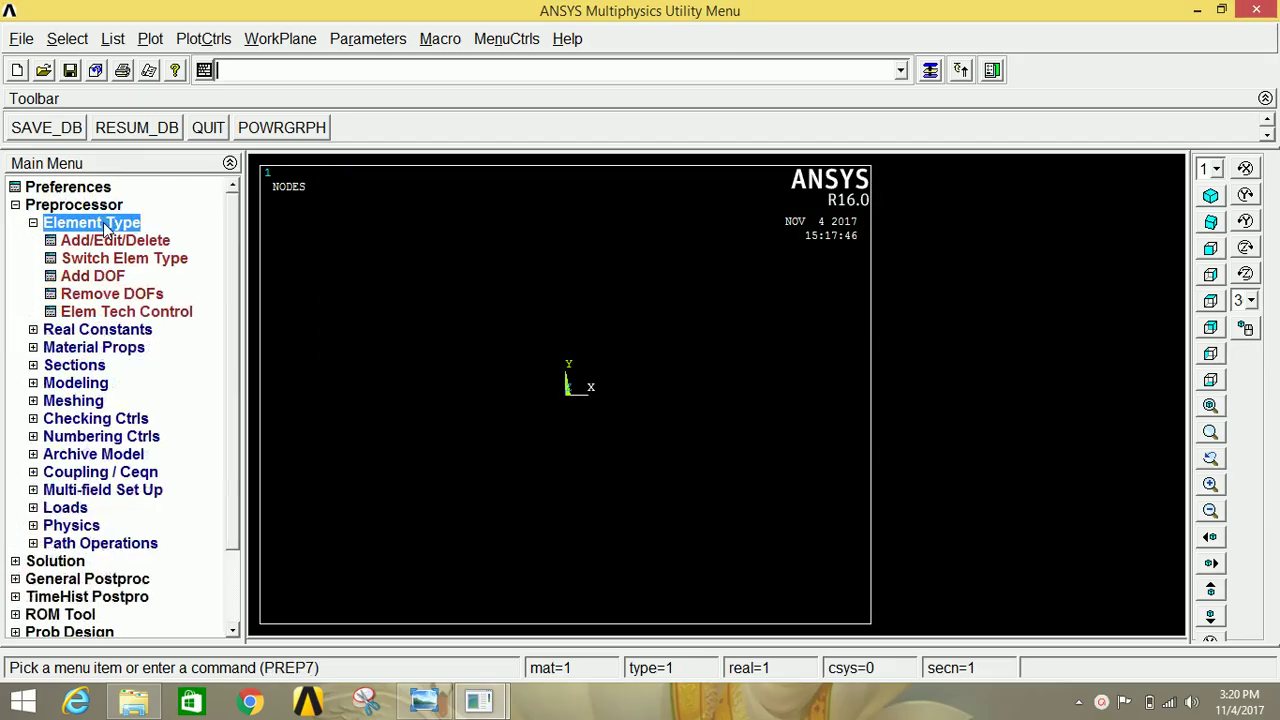
pyautogui.click(110, 242)
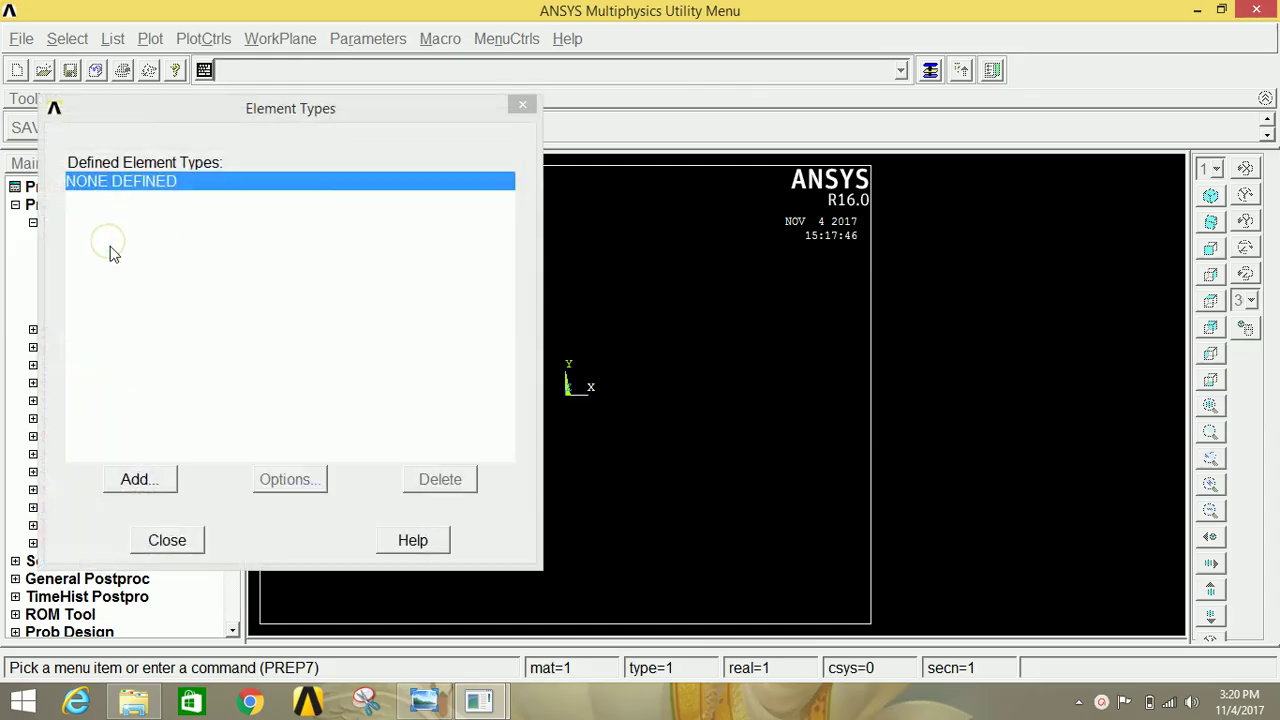
pyautogui.click(166, 480)
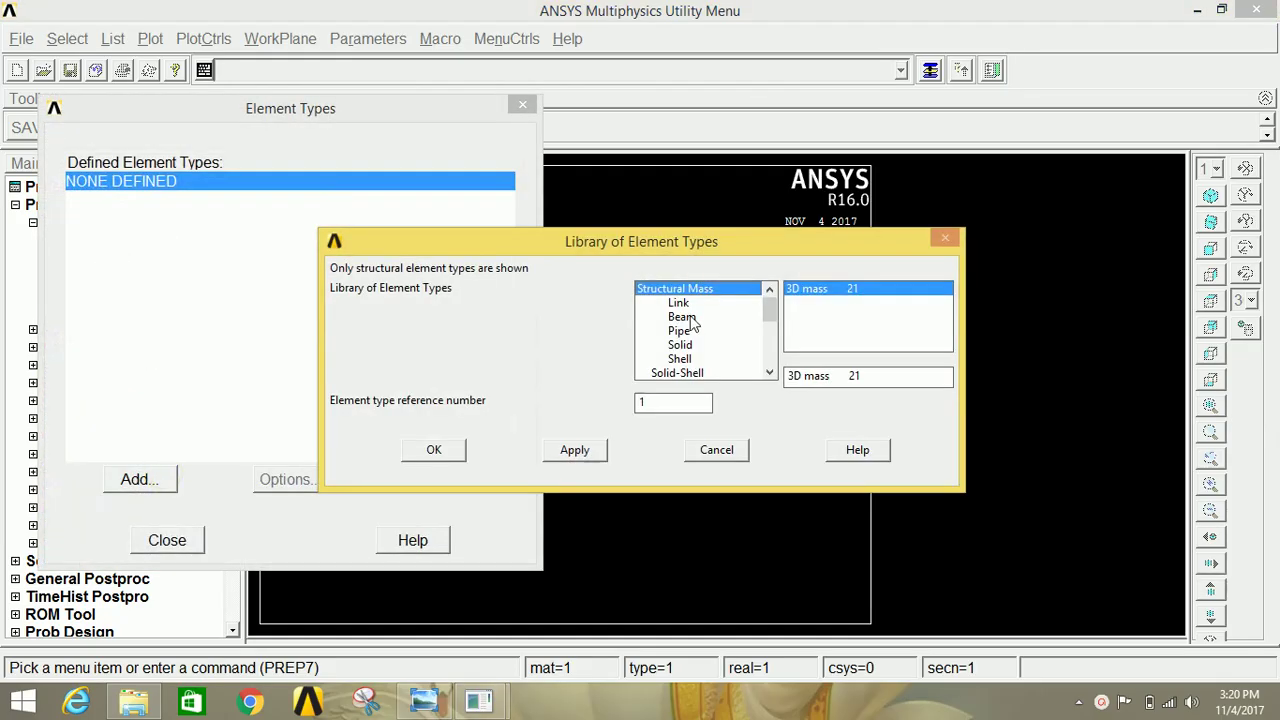
pyautogui.click(690, 318)
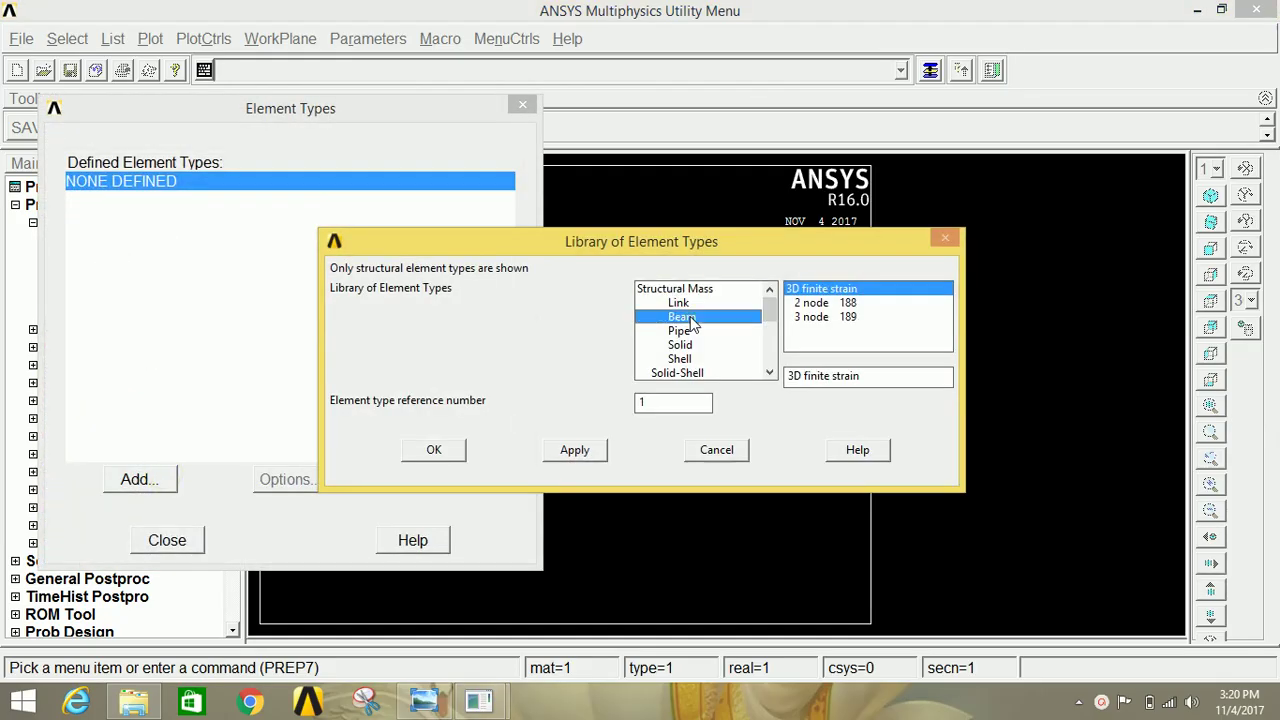
pyautogui.click(827, 304)
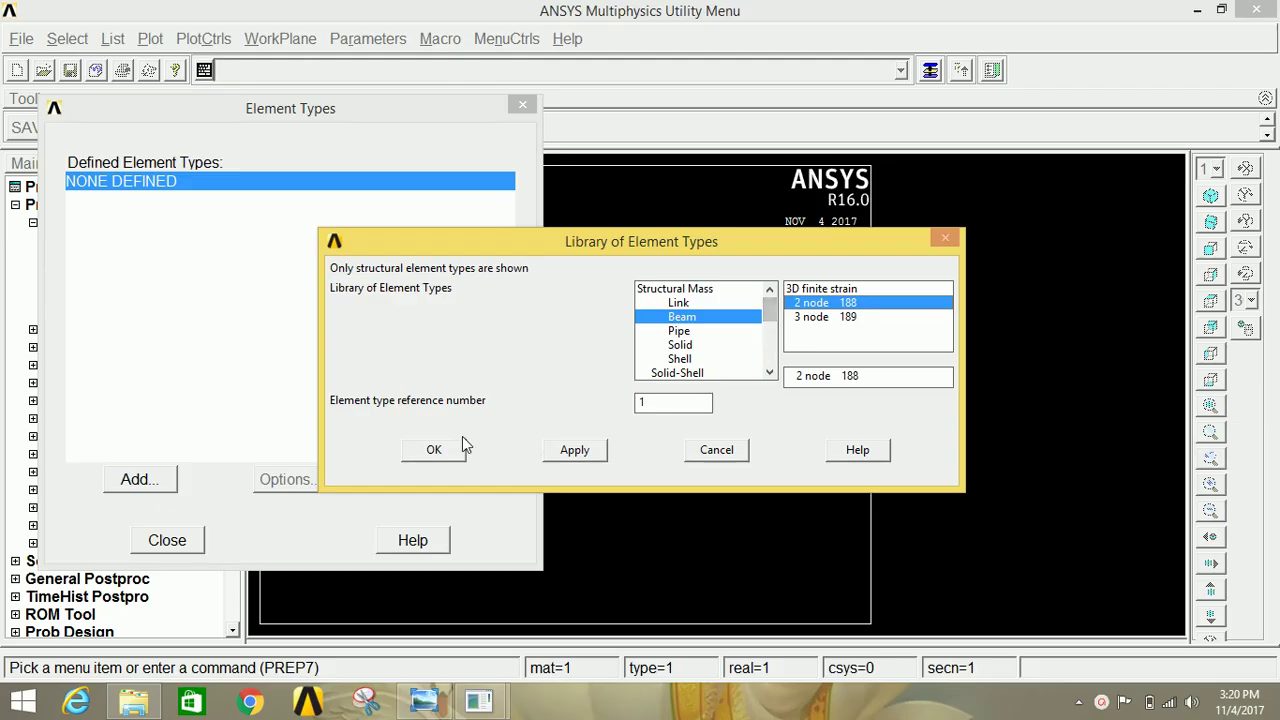
pyautogui.click(434, 449)
pyautogui.click(170, 540)
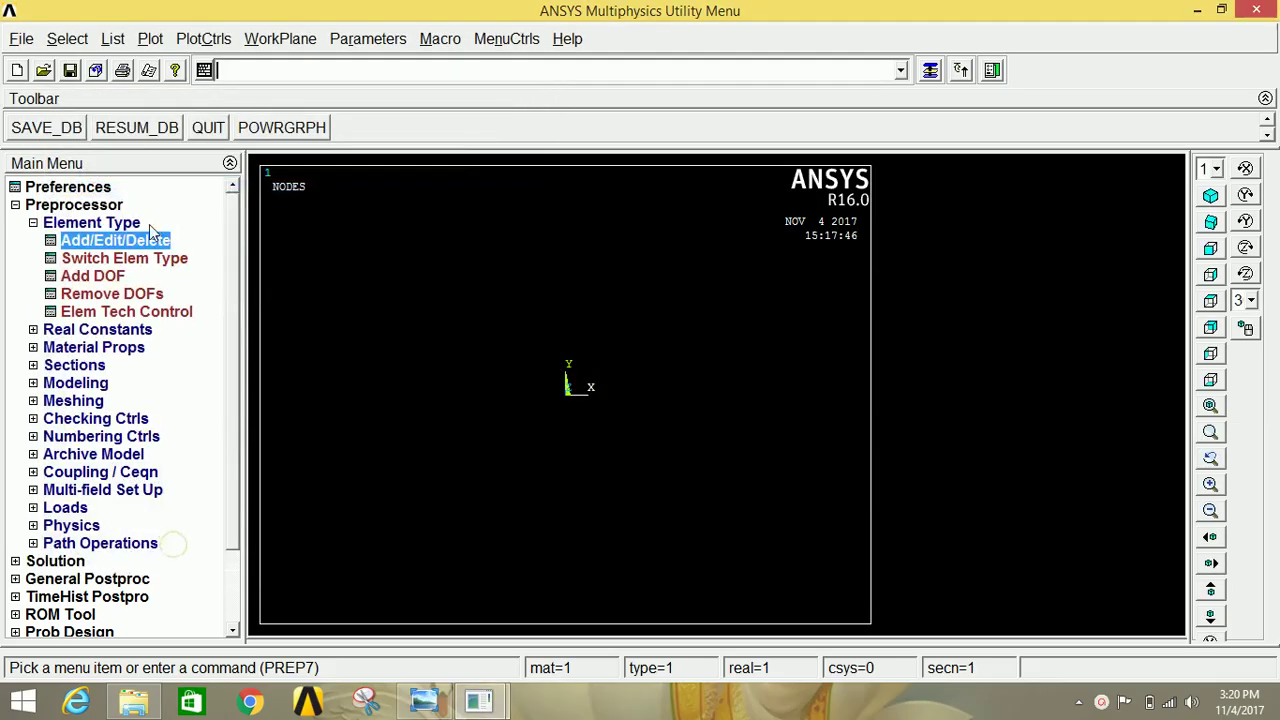
pyautogui.click(132, 223)
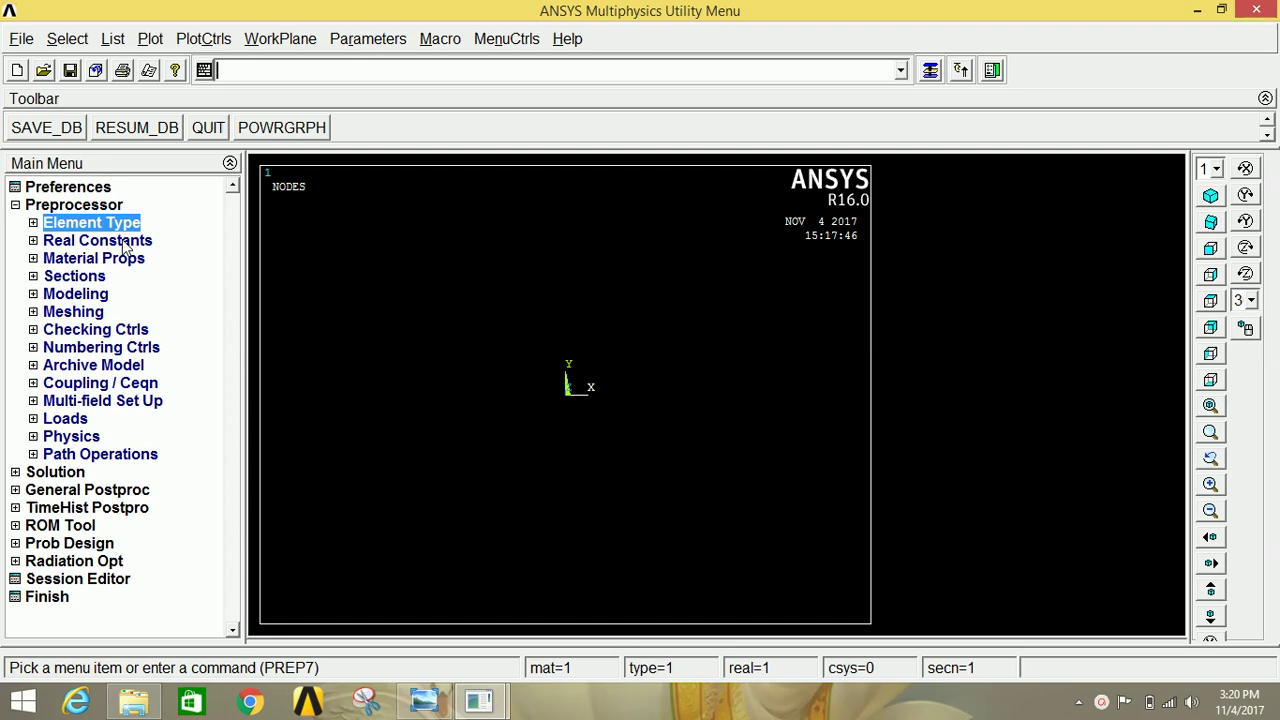
# Step: Define material model 1 as structural linear elastic isotropic with EX 2E5 and PRXY 0.3
pyautogui.click(125, 259)
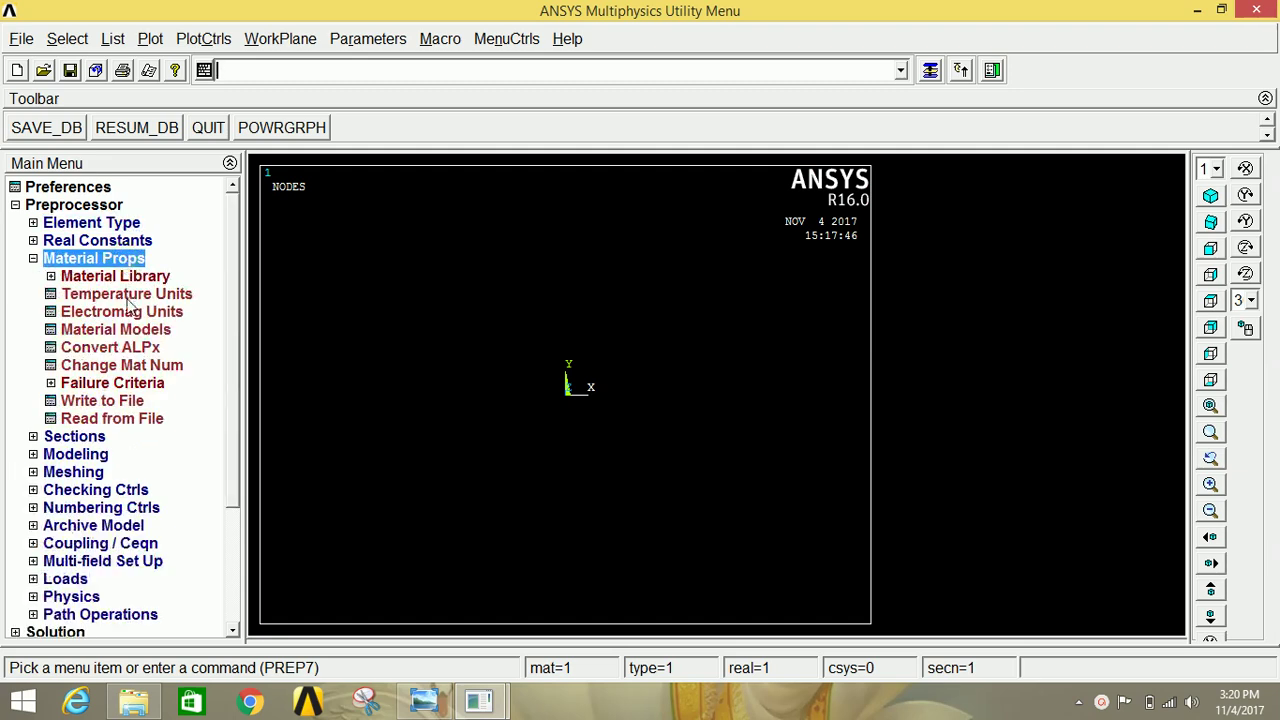
pyautogui.click(115, 329)
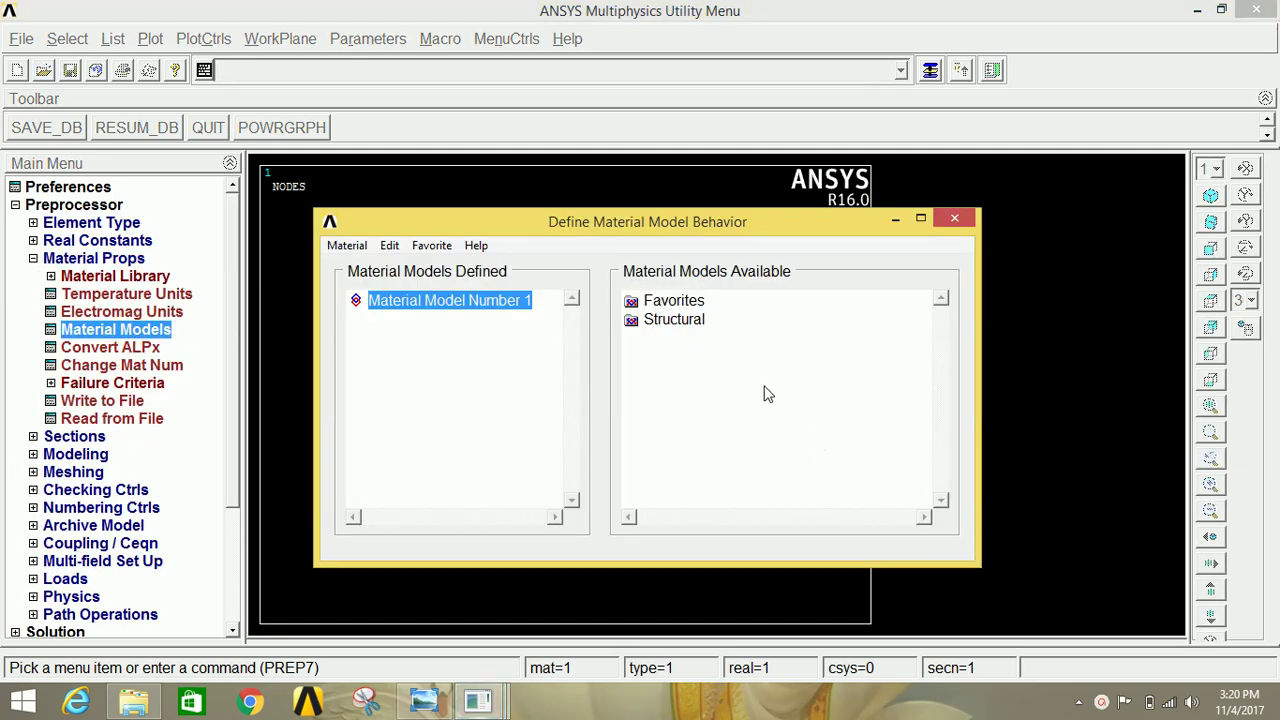
pyautogui.doubleClick(655, 320)
pyautogui.click(700, 341)
pyautogui.doubleClick(700, 341)
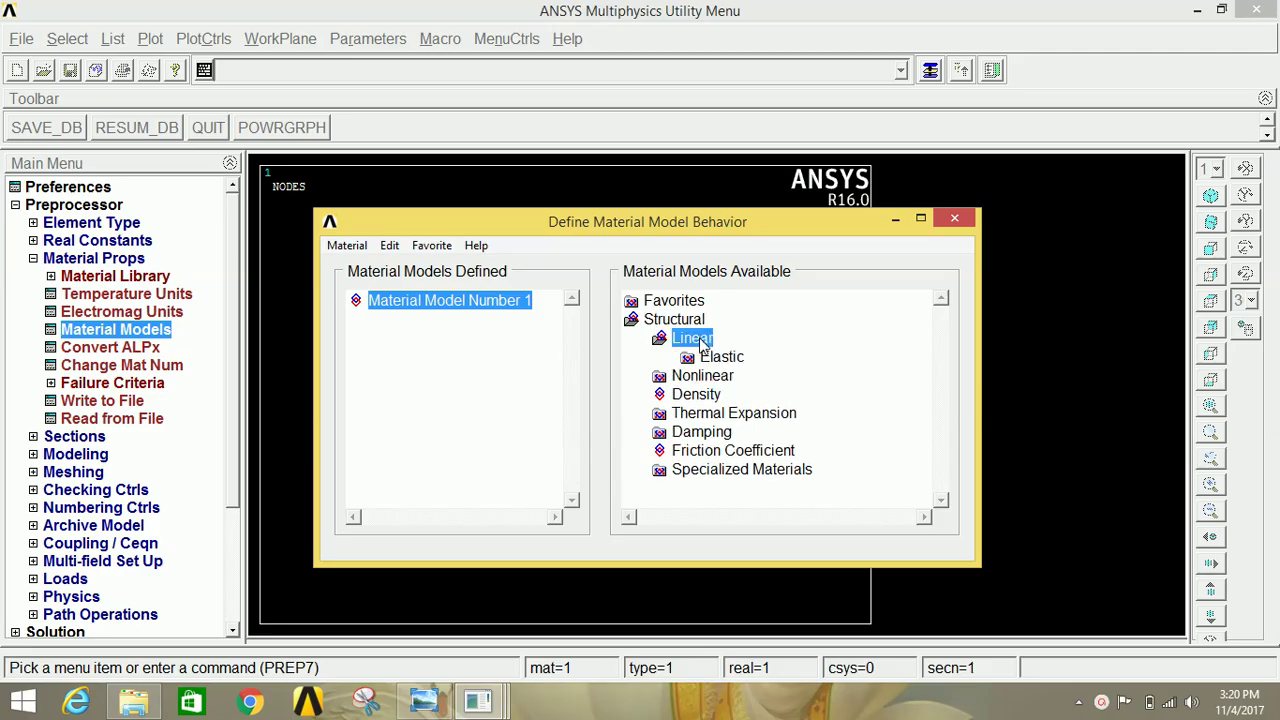
pyautogui.doubleClick(722, 357)
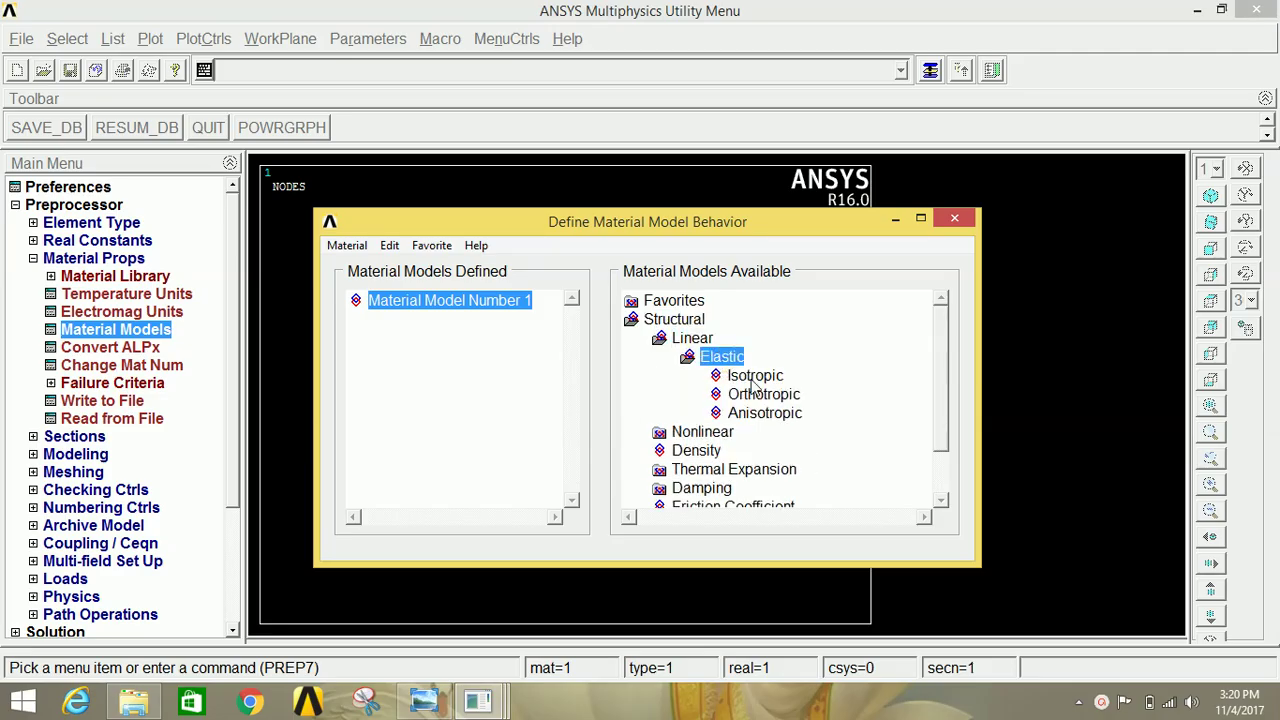
pyautogui.doubleClick(753, 380)
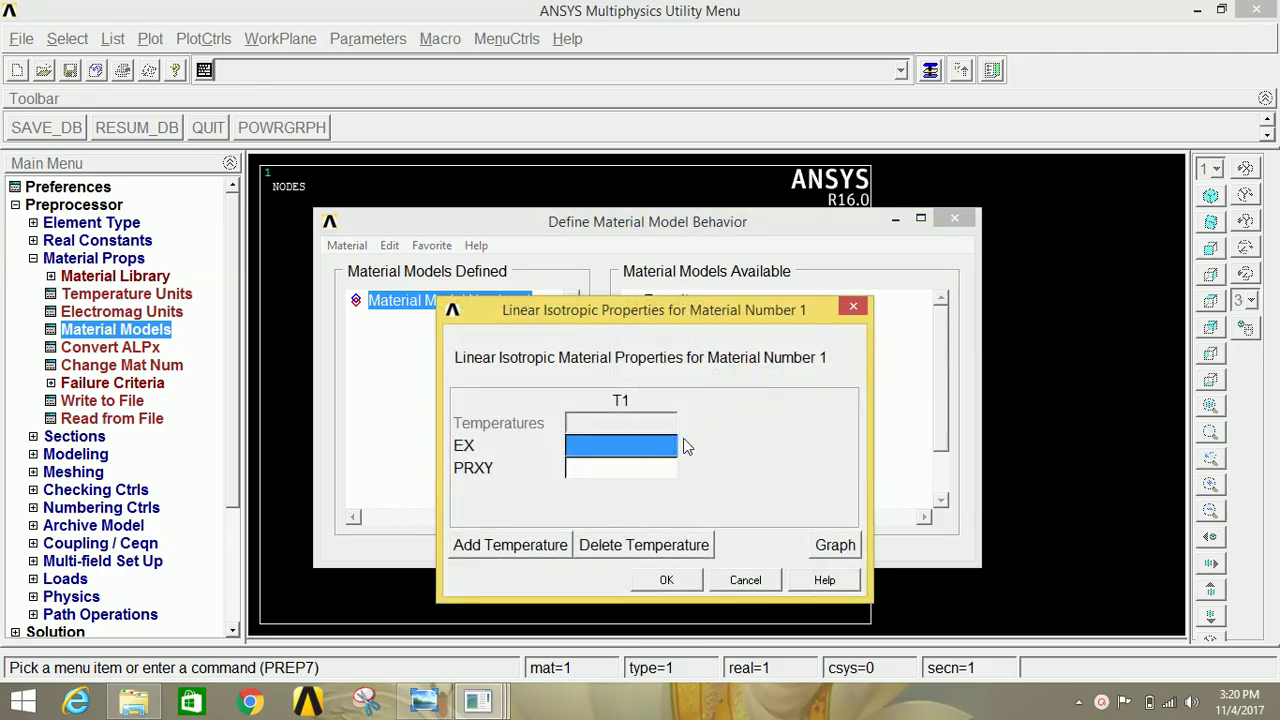
pyautogui.write('2E5')
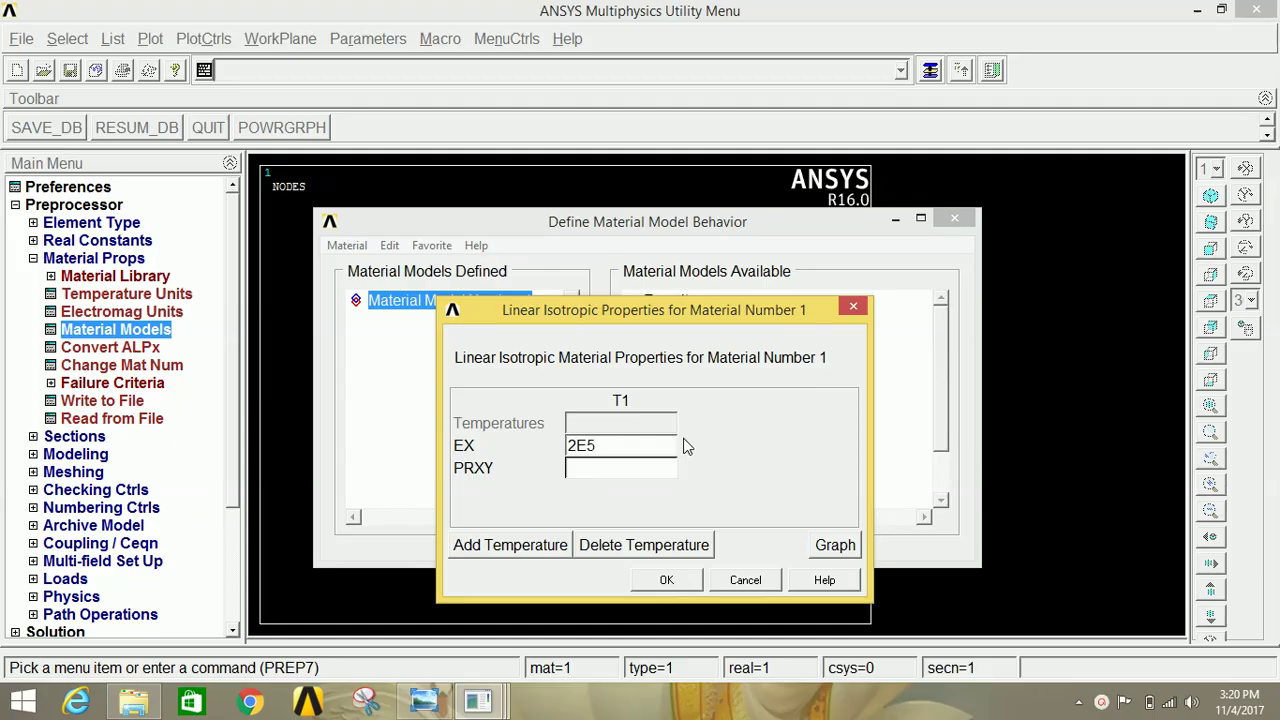
pyautogui.click(658, 470)
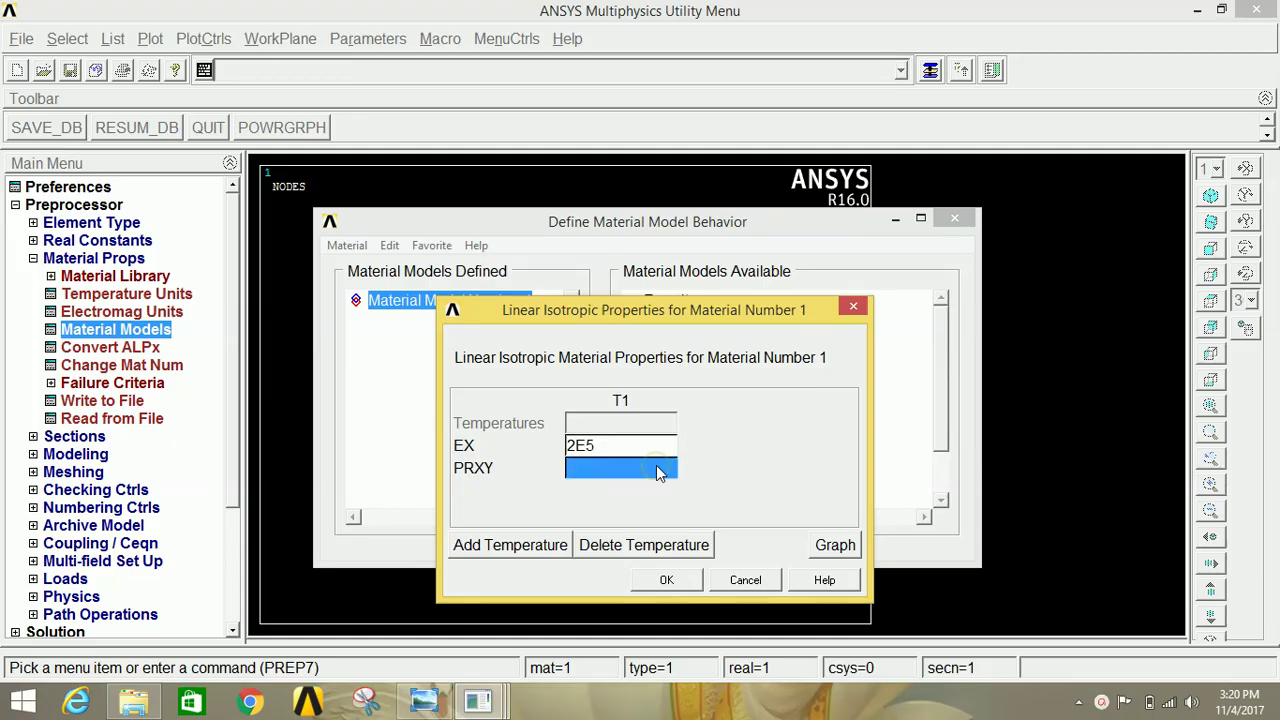
pyautogui.write('0.3')
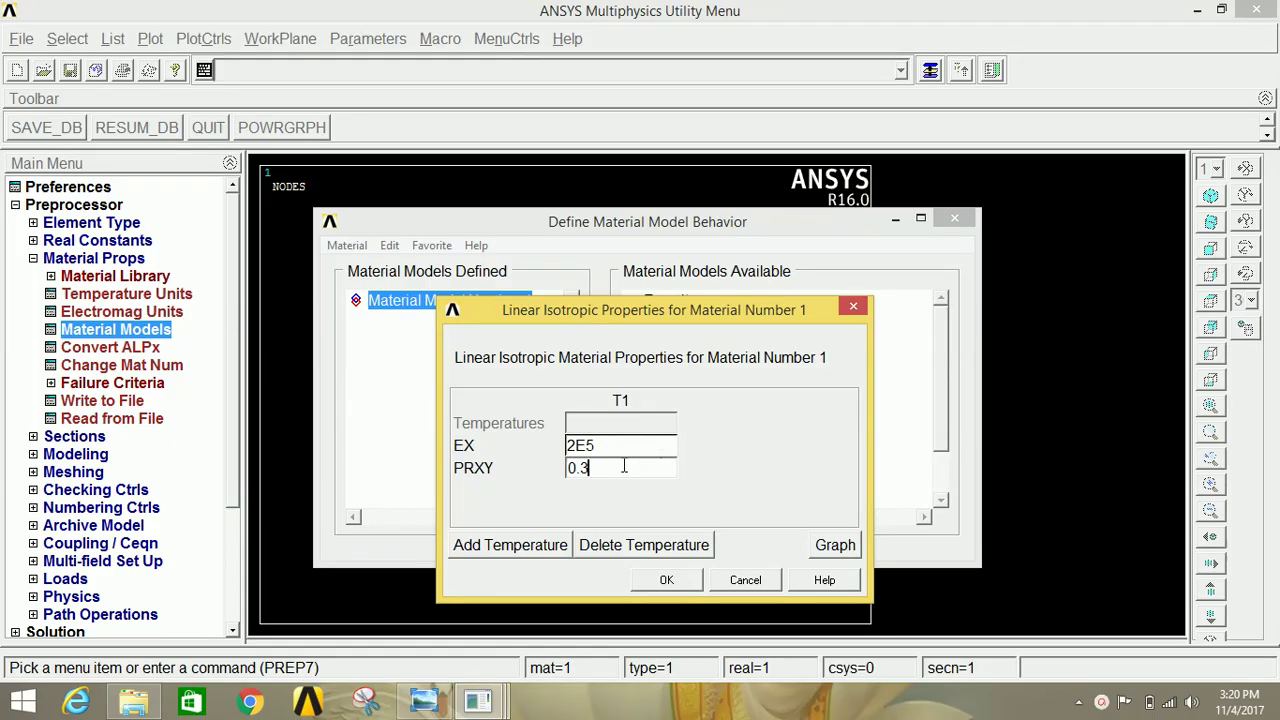
pyautogui.click(667, 580)
pyautogui.click(952, 220)
pyautogui.click(128, 260)
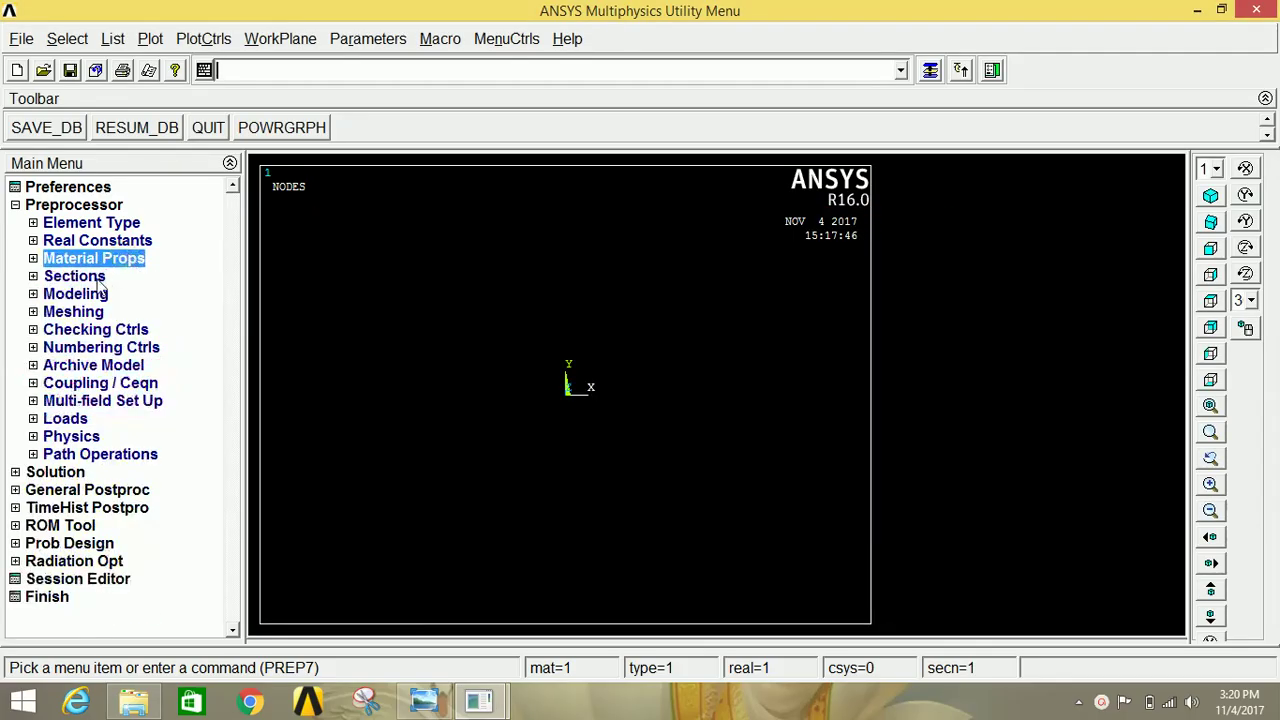
# Step: Define a solid rectangular common beam section with ID 1, B 200 and H 300, and preview it
pyautogui.click(97, 279)
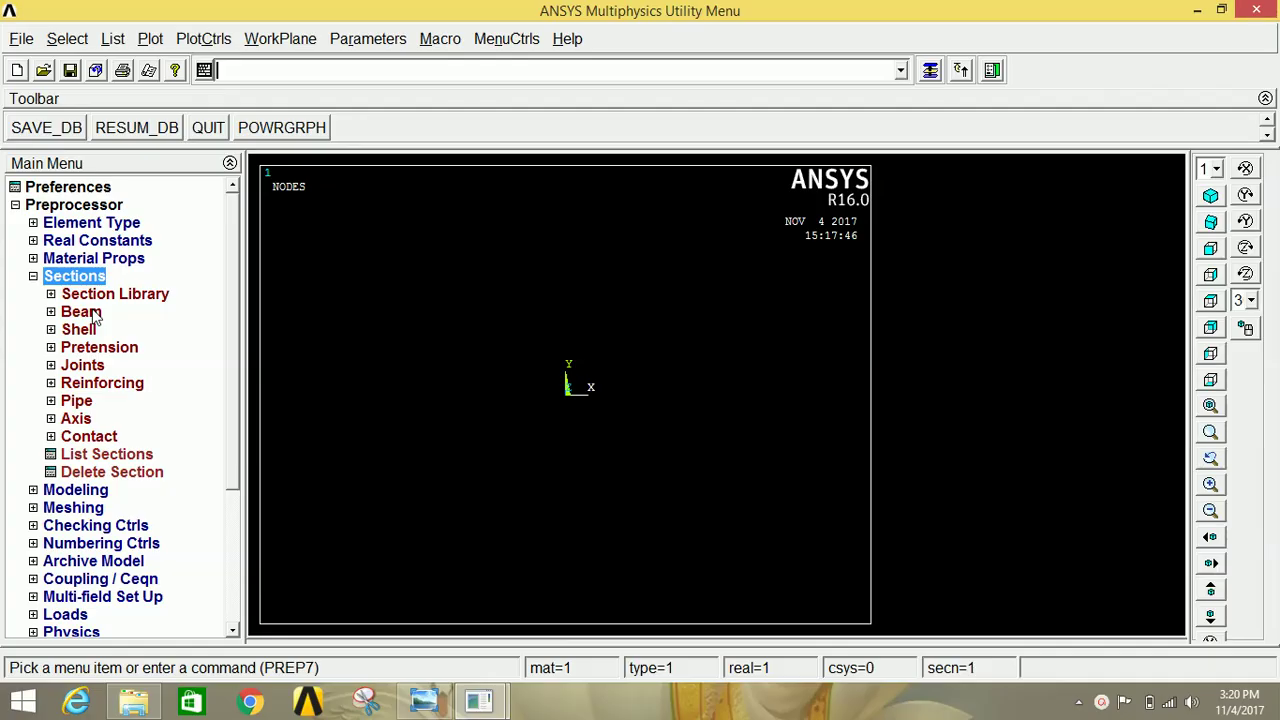
pyautogui.click(95, 313)
pyautogui.click(128, 331)
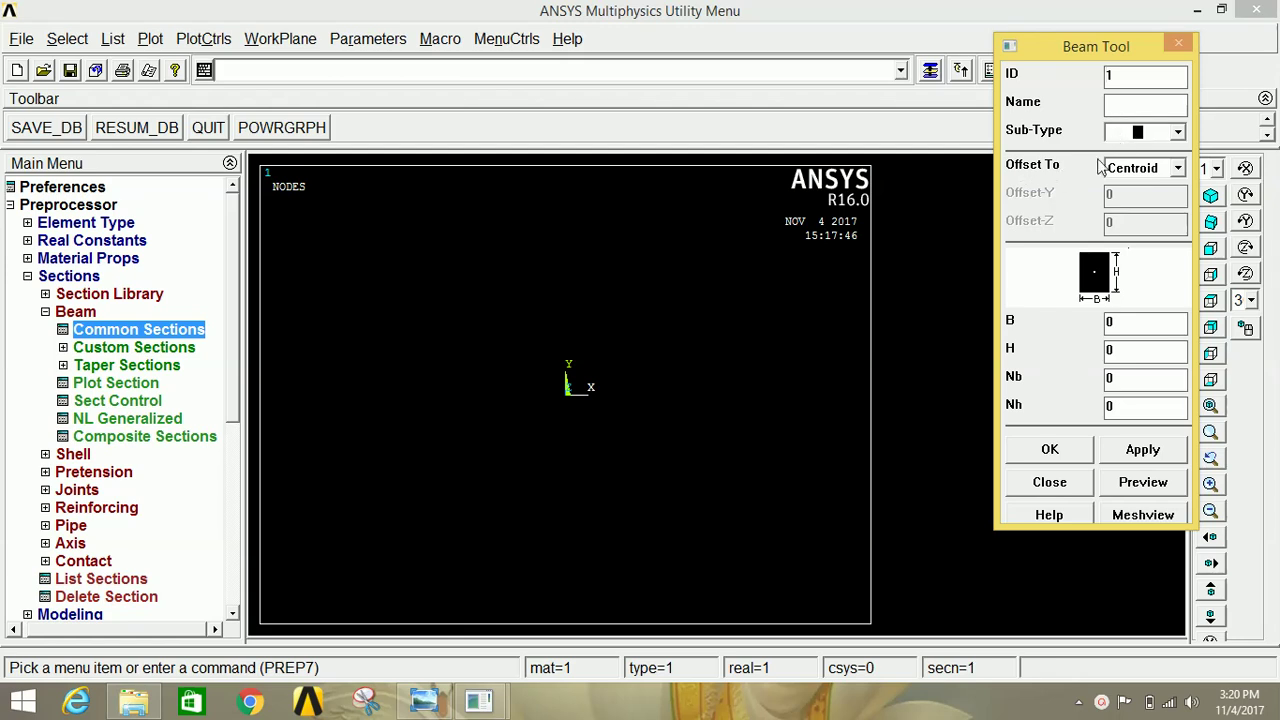
pyautogui.doubleClick(1123, 323)
pyautogui.write('200')
pyautogui.press('Tab')
pyautogui.write('300')
pyautogui.click(1142, 484)
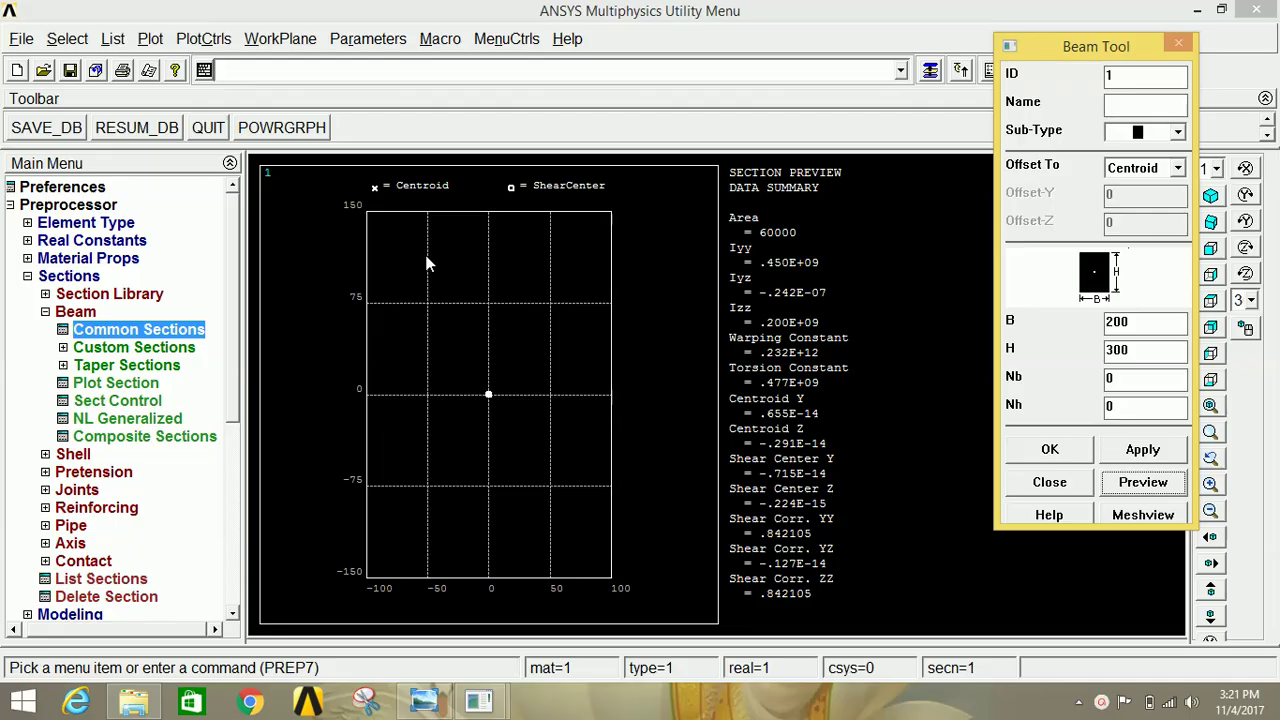
pyautogui.click(1049, 449)
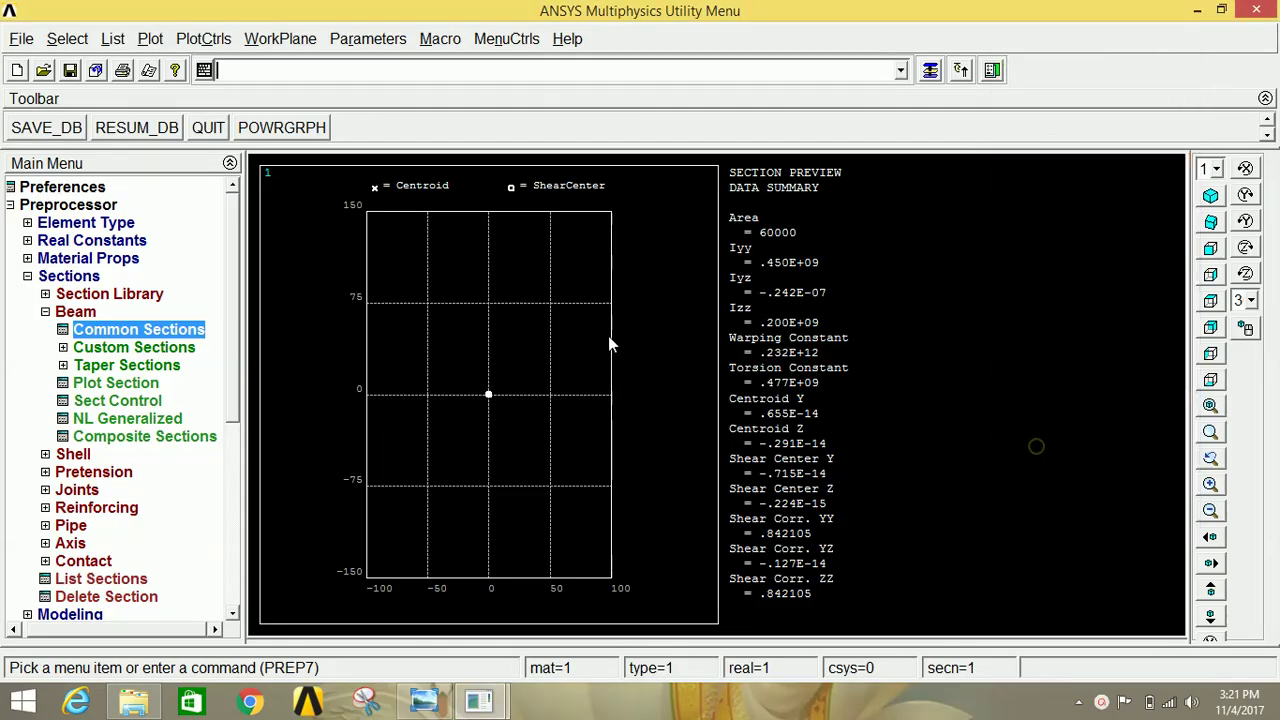
# Step: Replot the graphics window to clear the section preview
pyautogui.rightClick(644, 251)
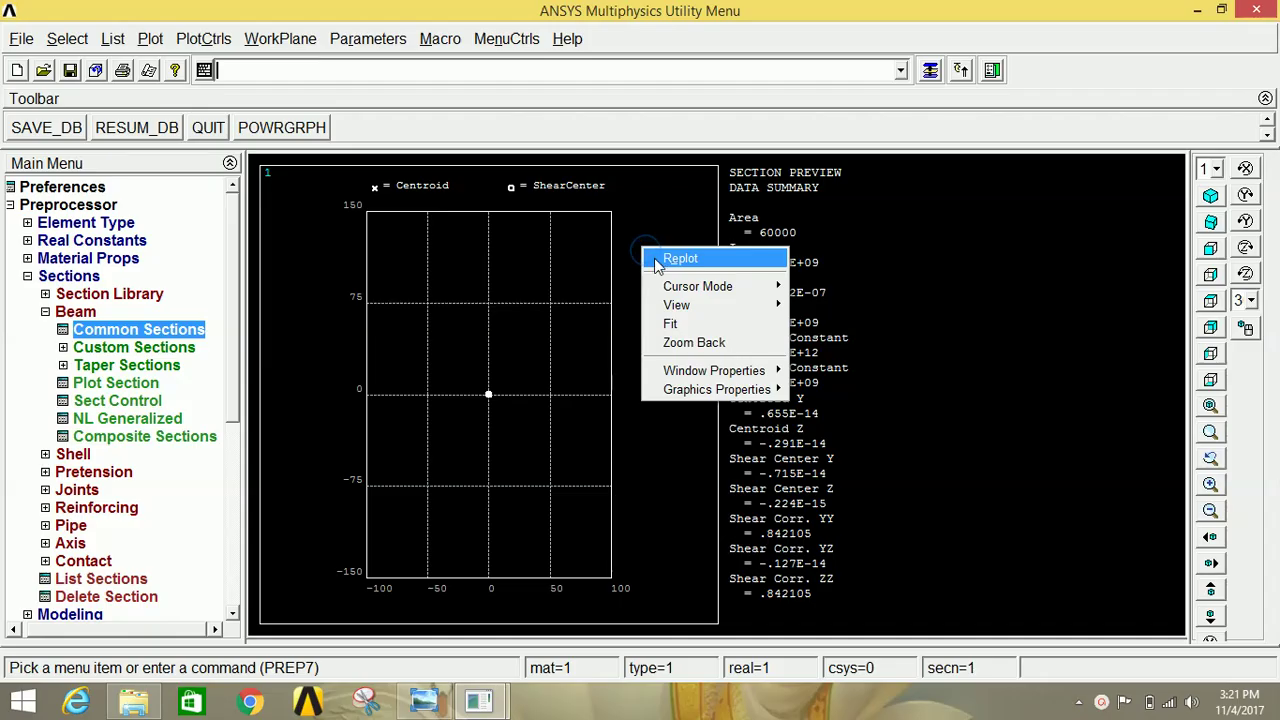
pyautogui.click(657, 260)
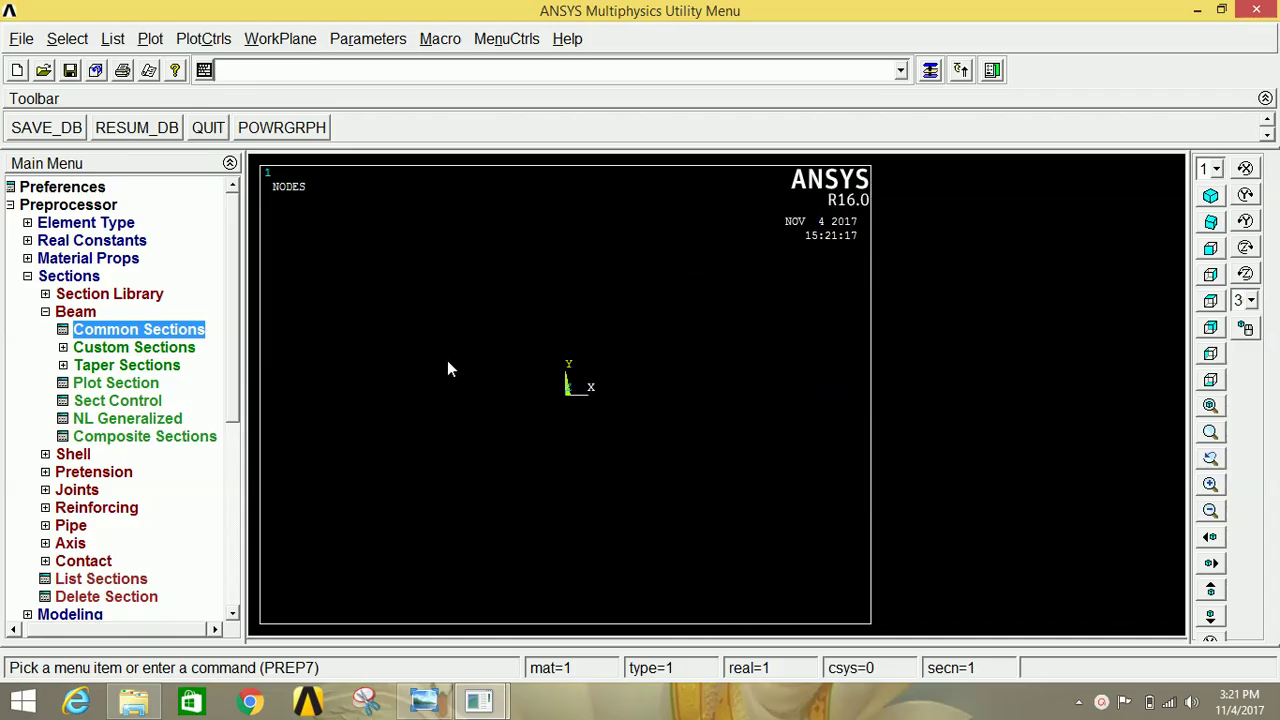
pyautogui.click(62, 280)
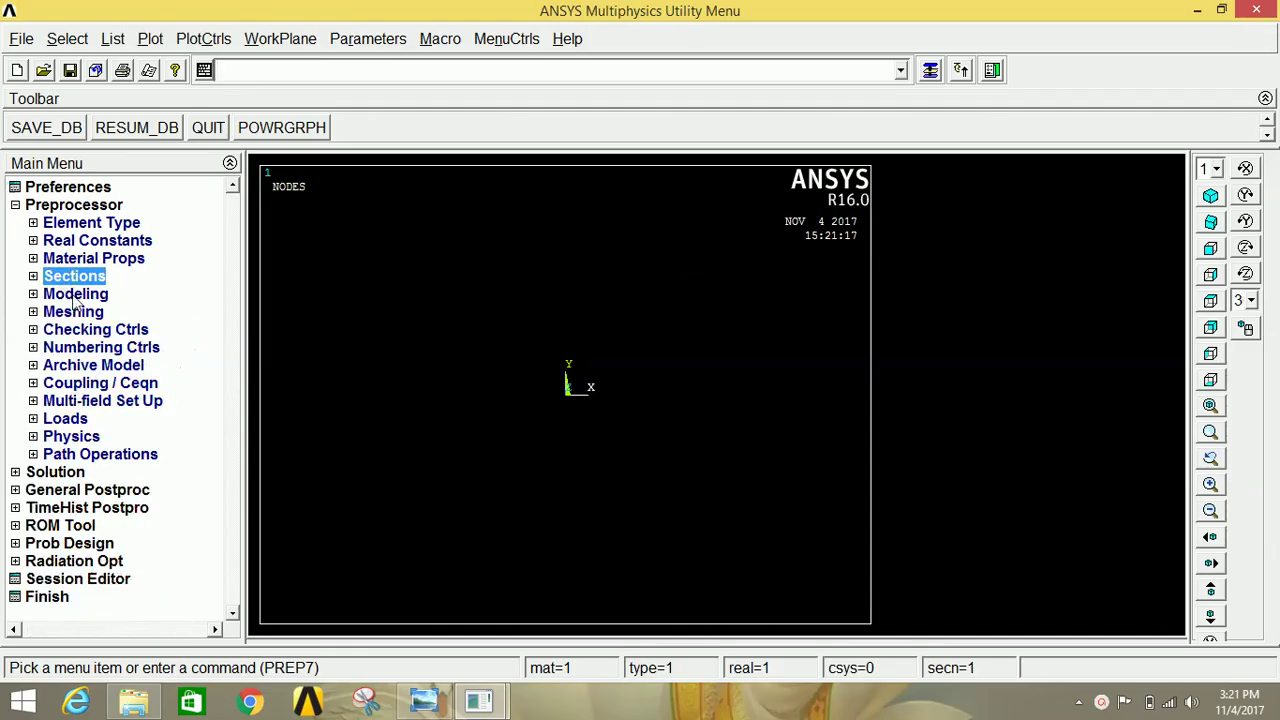
# Step: Open keypoint creation in the active coordinate system and check the span dimensions in the beam diagram in Windows Photo Viewer, returning to ANSYS
pyautogui.click(73, 295)
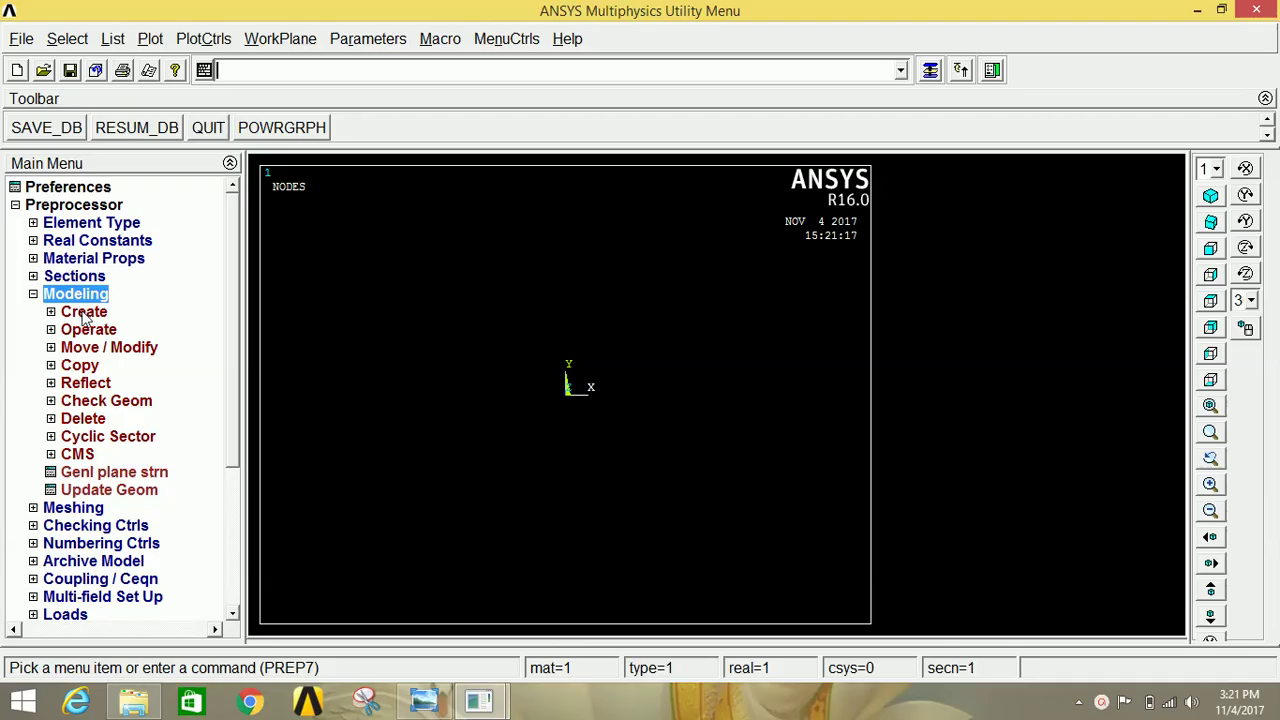
pyautogui.click(84, 312)
pyautogui.click(105, 331)
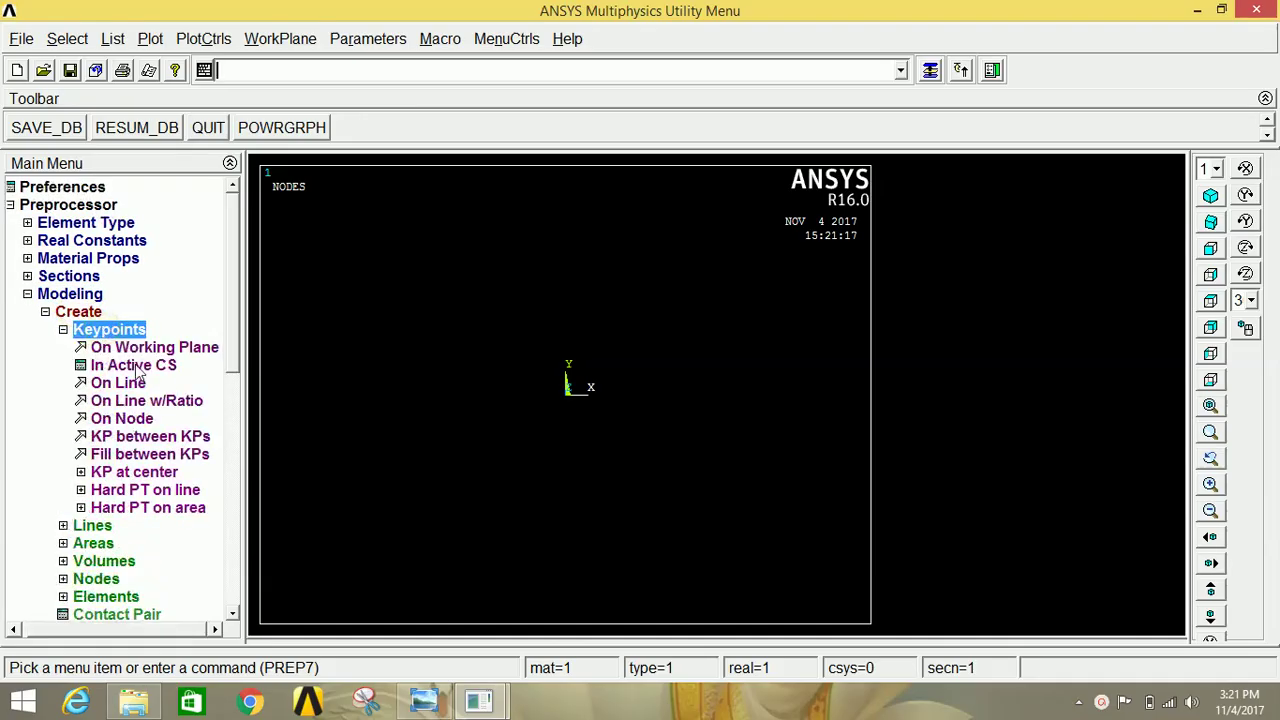
pyautogui.click(140, 368)
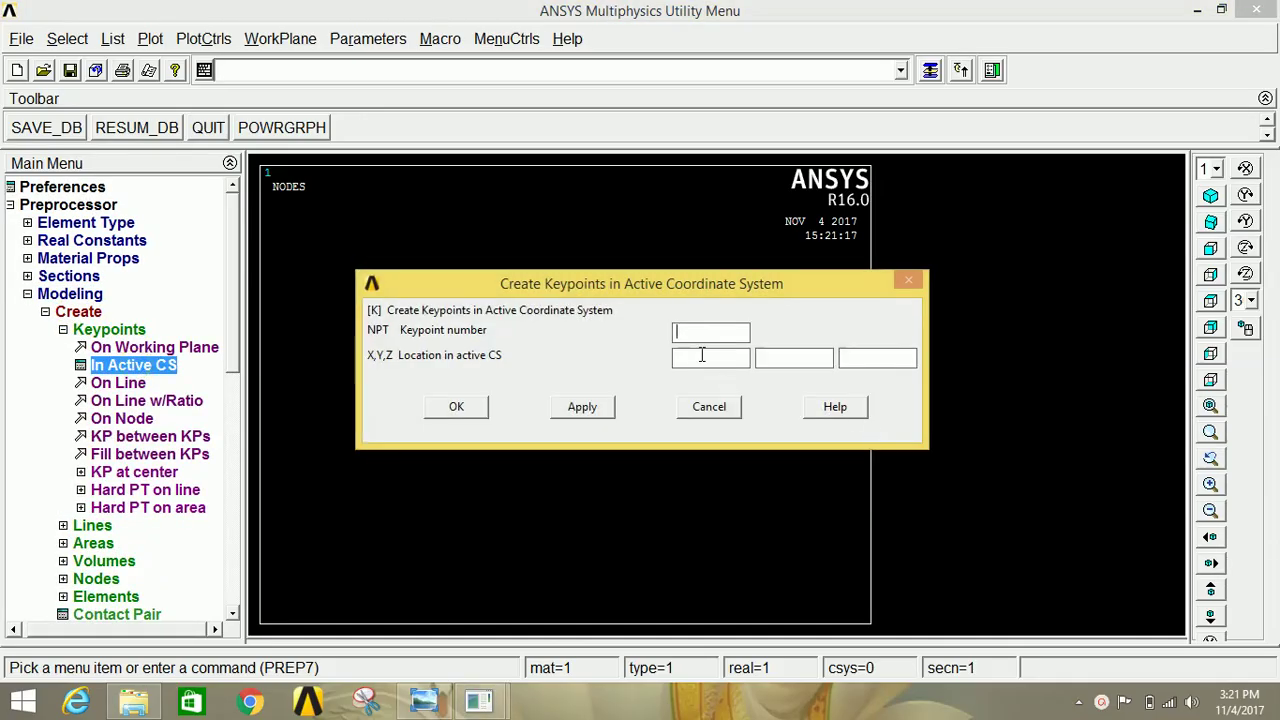
pyautogui.click(424, 700)
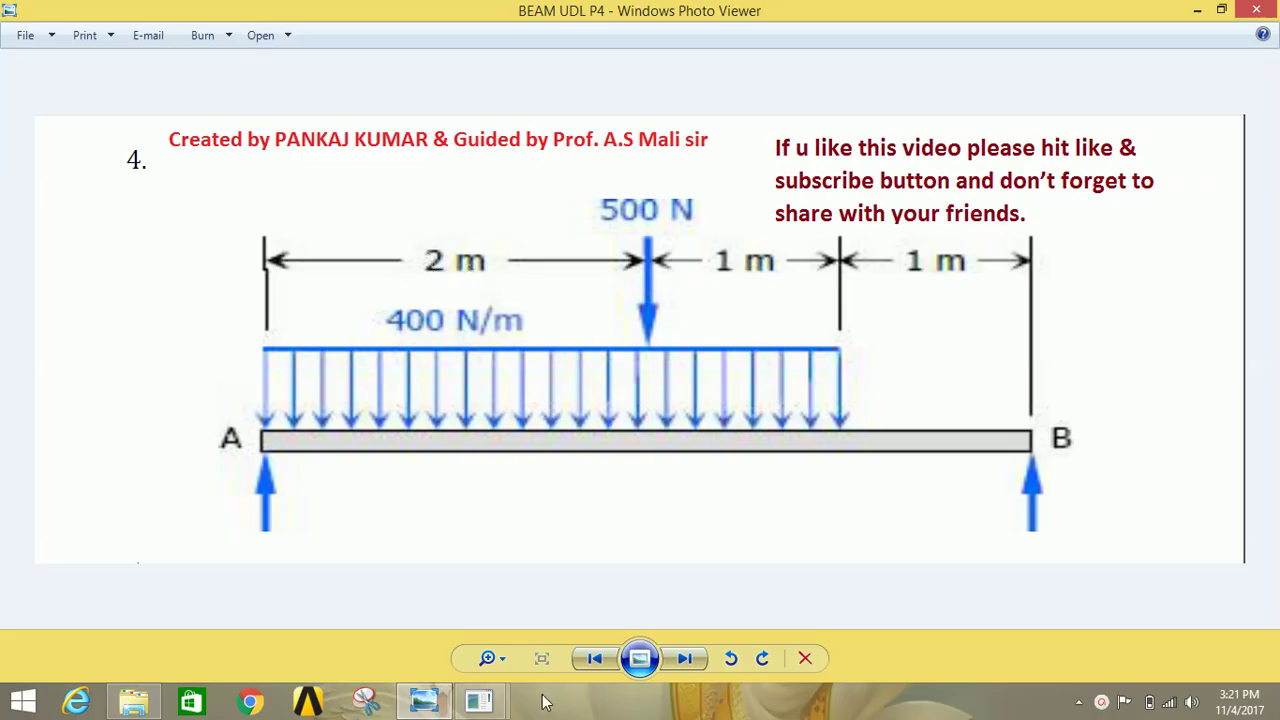
pyautogui.moveTo(481, 712)
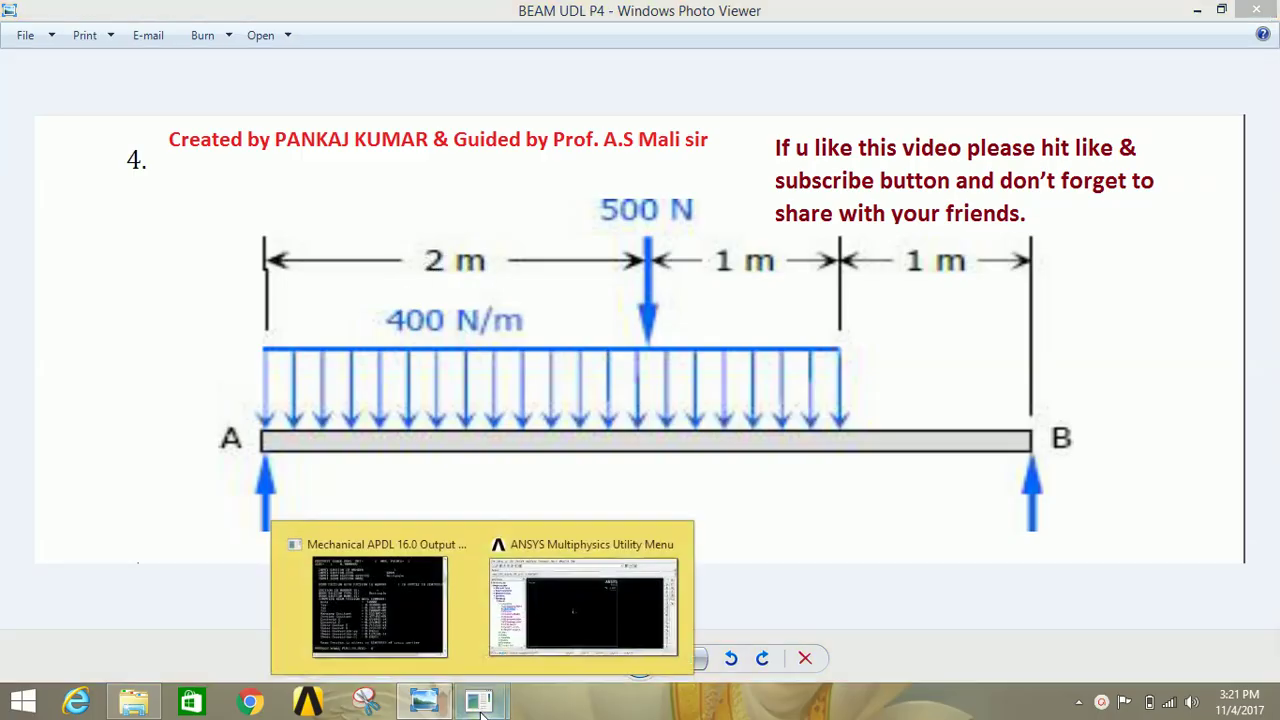
pyautogui.click(543, 621)
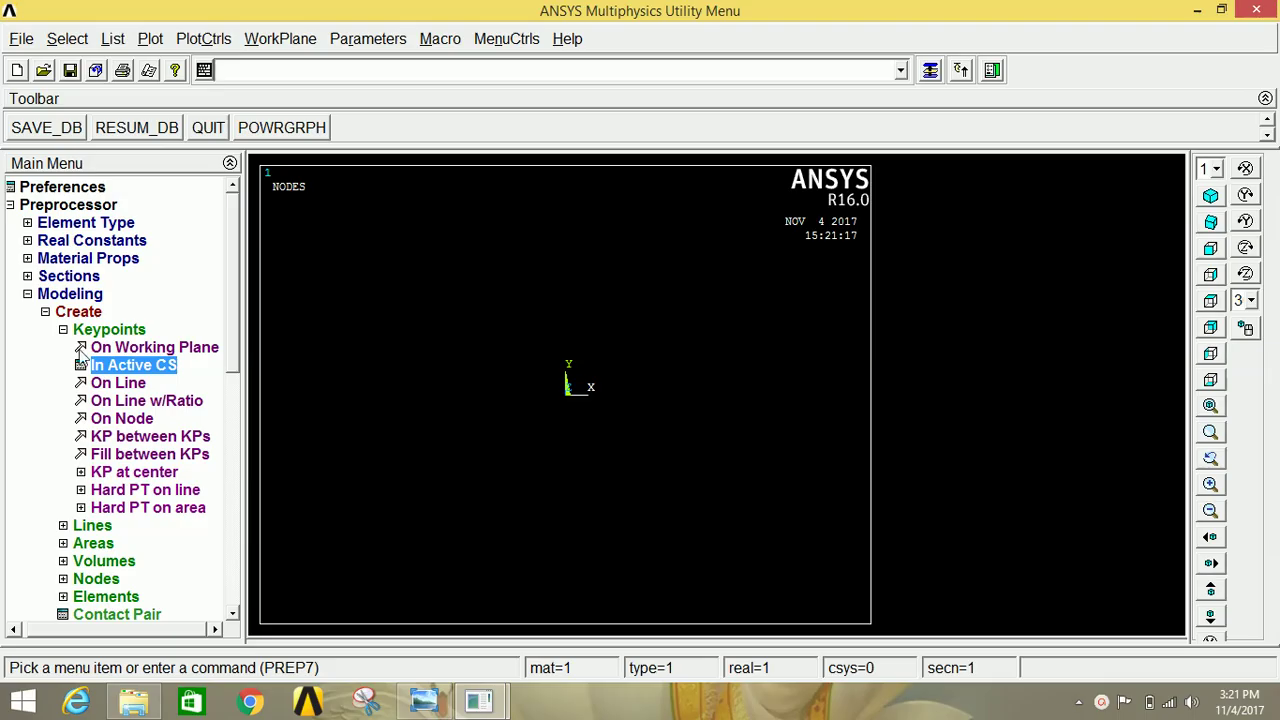
# Step: Create keypoint 1 at X = 0 in the active coordinate system
pyautogui.click(158, 372)
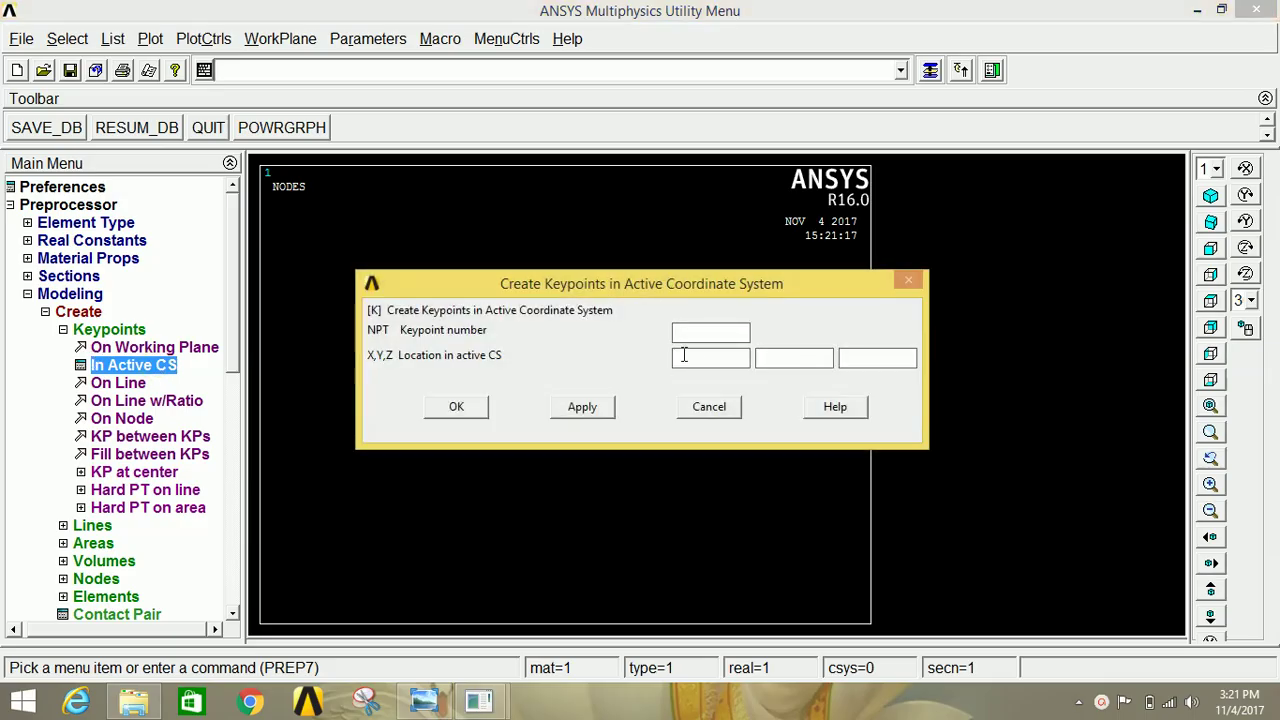
pyautogui.write('1')
pyautogui.click(693, 358)
pyautogui.write('0')
pyautogui.click(584, 406)
# Step: Create keypoint 2 at X = 2000 in the active coordinate system
pyautogui.doubleClick(686, 332)
pyautogui.write('2')
pyautogui.doubleClick(697, 356)
pyautogui.write('200')
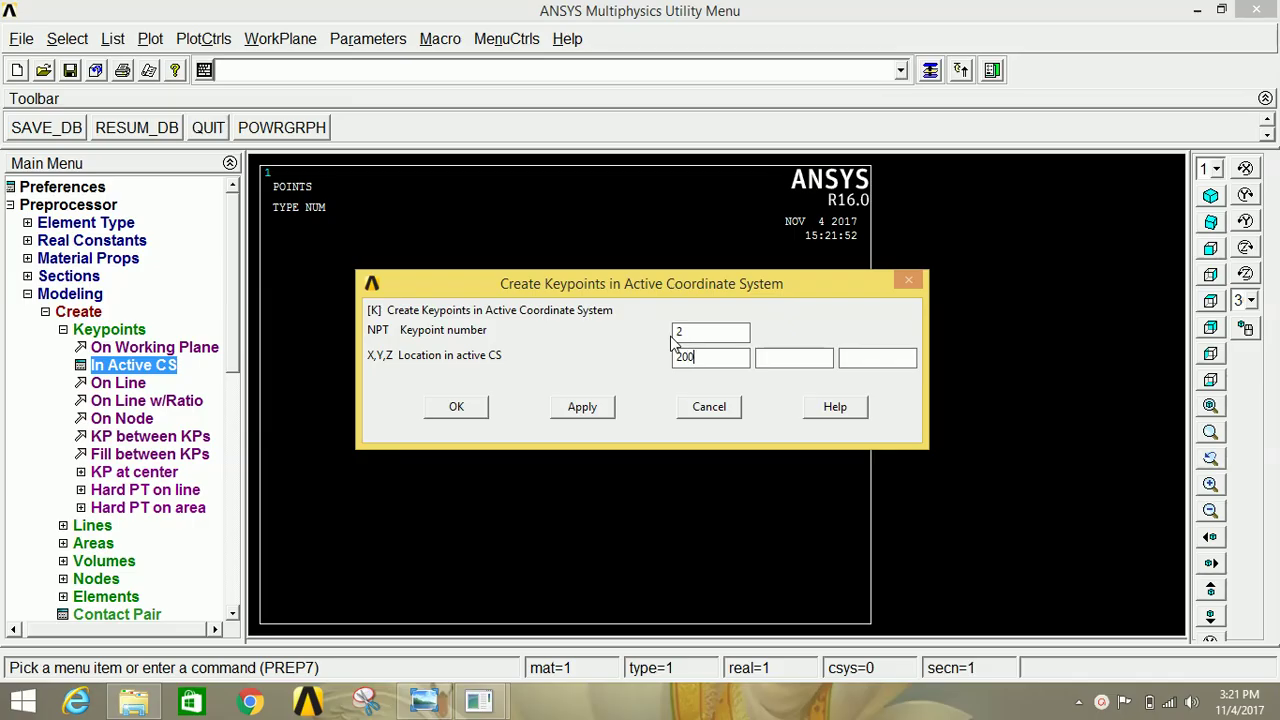
pyautogui.click(580, 408)
# Step: Create keypoint 3 at X = 3000 and keypoint 4 at X = 4000, and finish keypoint creation
pyautogui.doubleClick(716, 362)
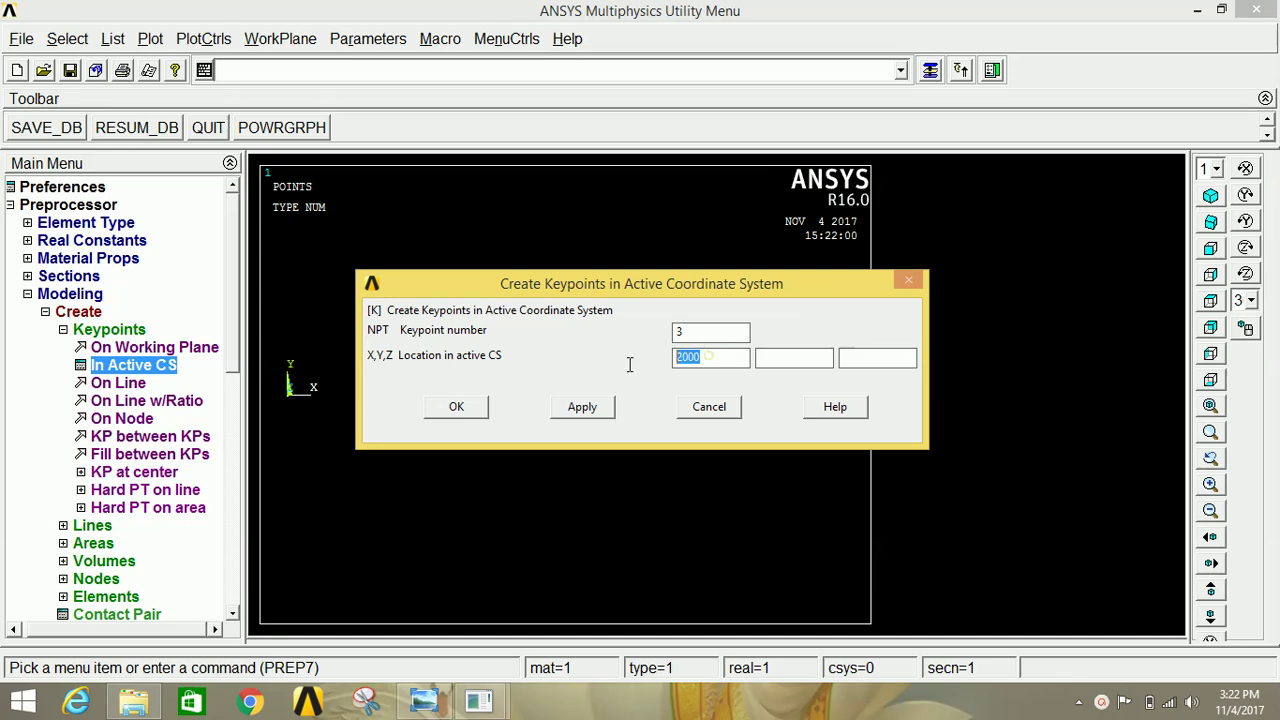
pyautogui.write('3000')
pyautogui.click(596, 412)
pyautogui.write('4')
pyautogui.doubleClick(706, 357)
pyautogui.write('40')
pyautogui.click(457, 410)
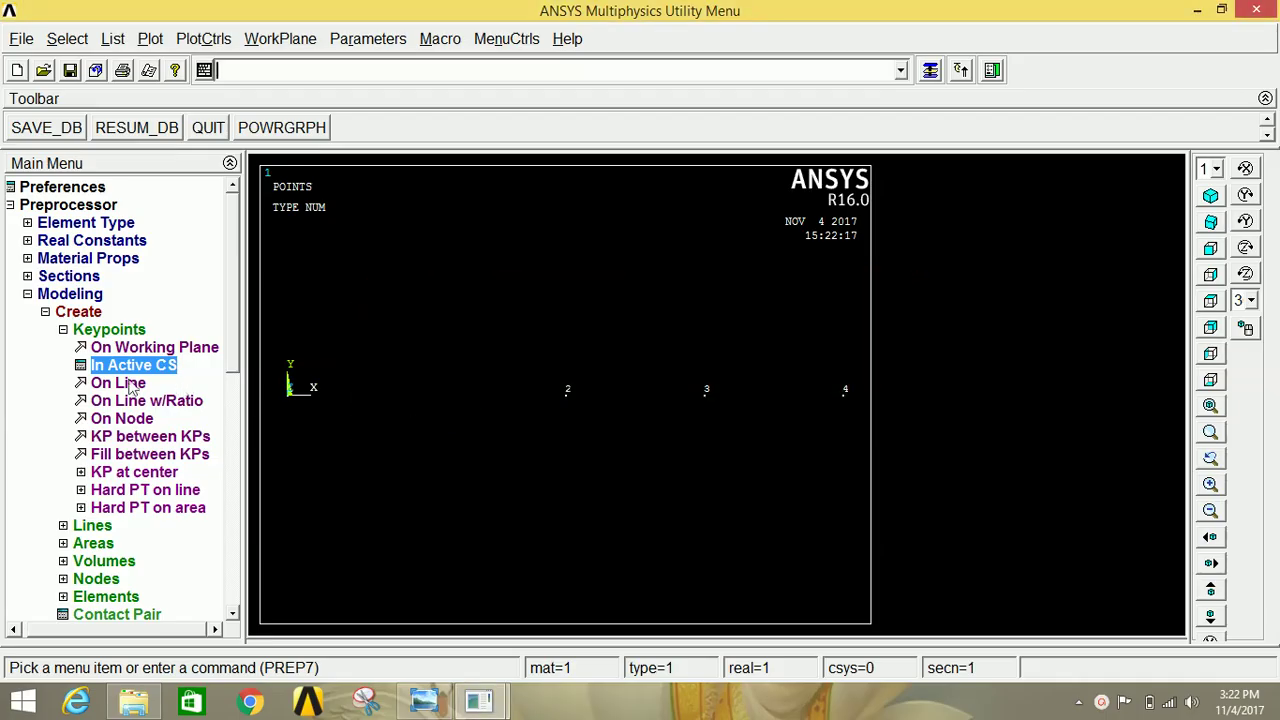
# Step: Create three straight lines joining keypoints 1 to 2, 2 to 3 and 3 to 4 along the beam
pyautogui.click(110, 335)
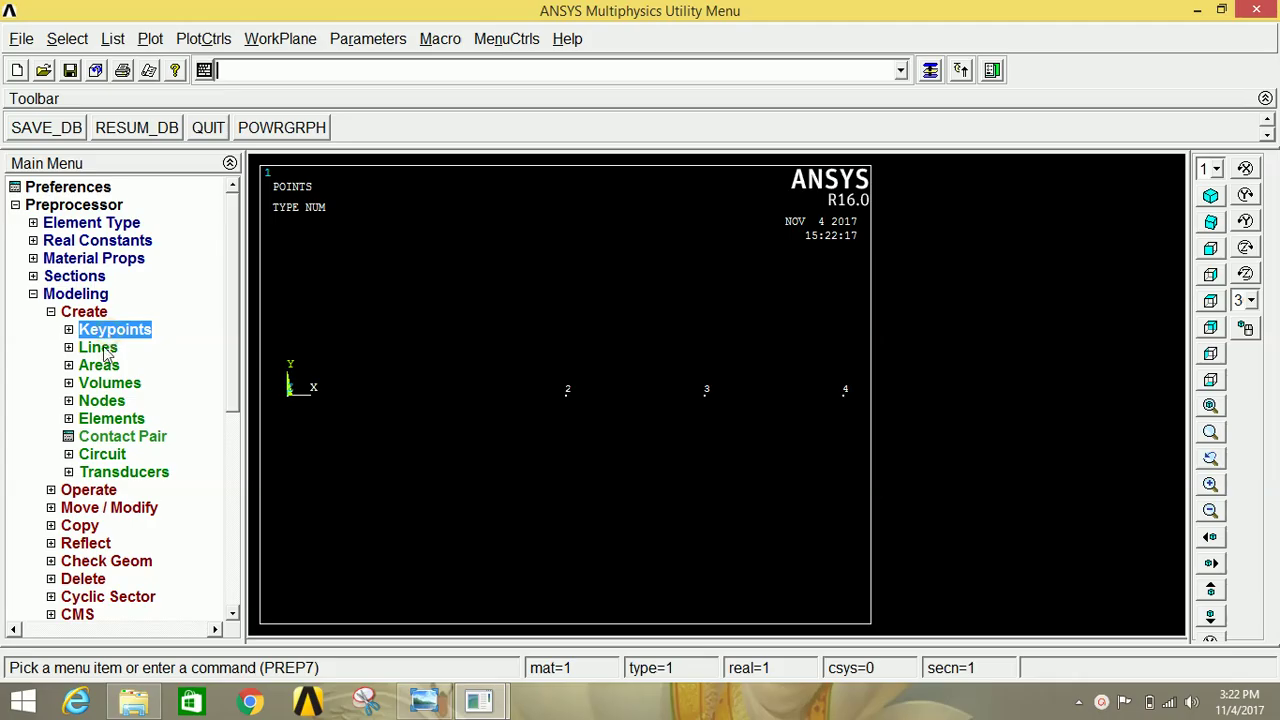
pyautogui.click(104, 350)
pyautogui.click(125, 367)
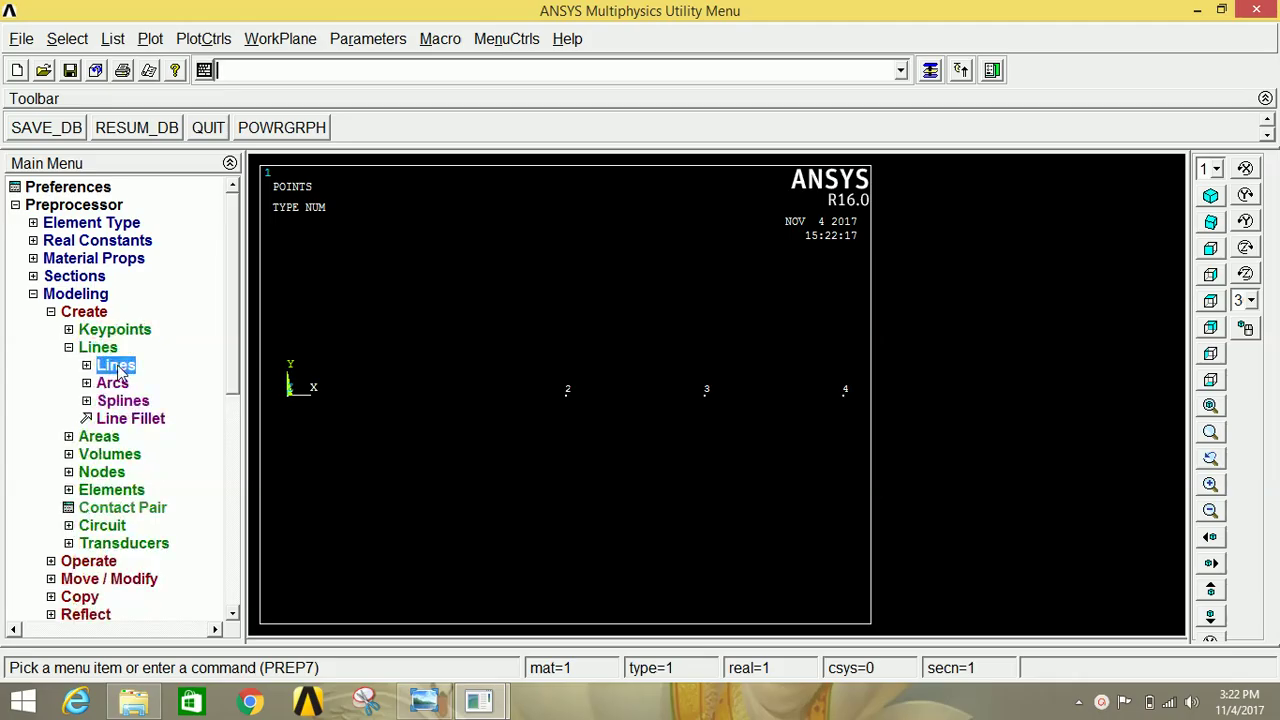
pyautogui.click(148, 383)
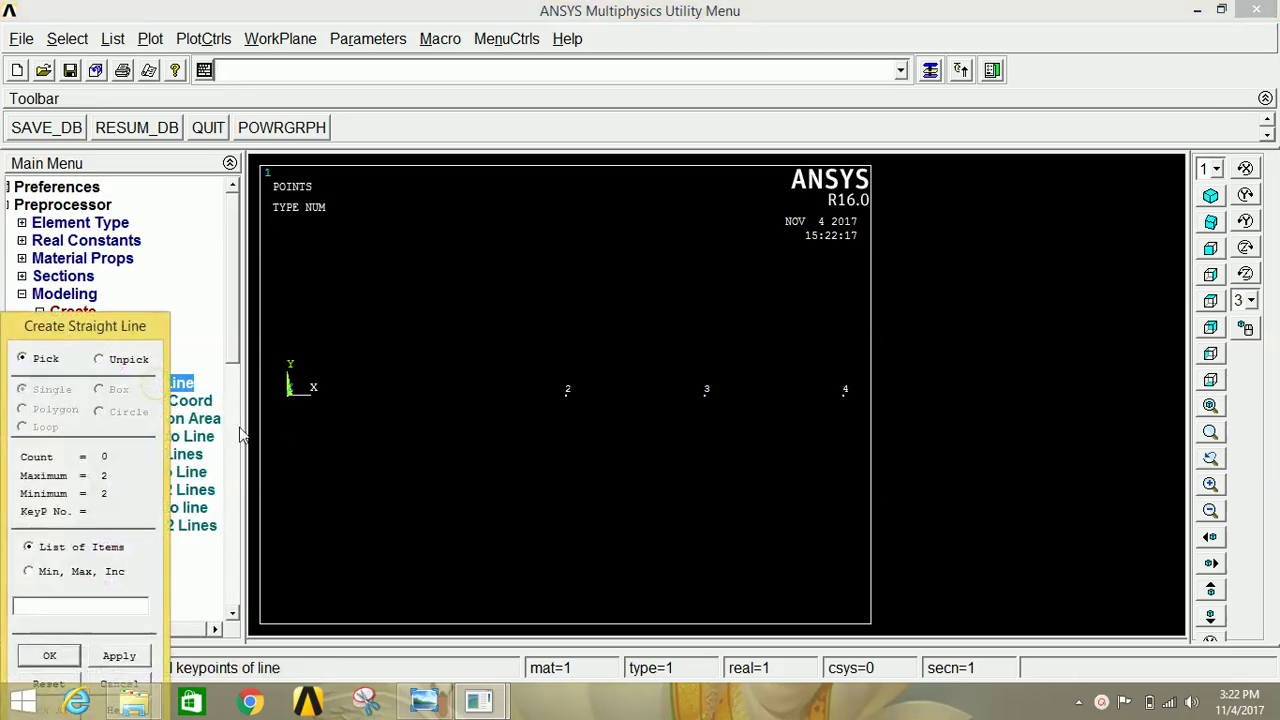
pyautogui.click(291, 400)
pyautogui.click(567, 410)
pyautogui.click(567, 410)
pyautogui.click(705, 400)
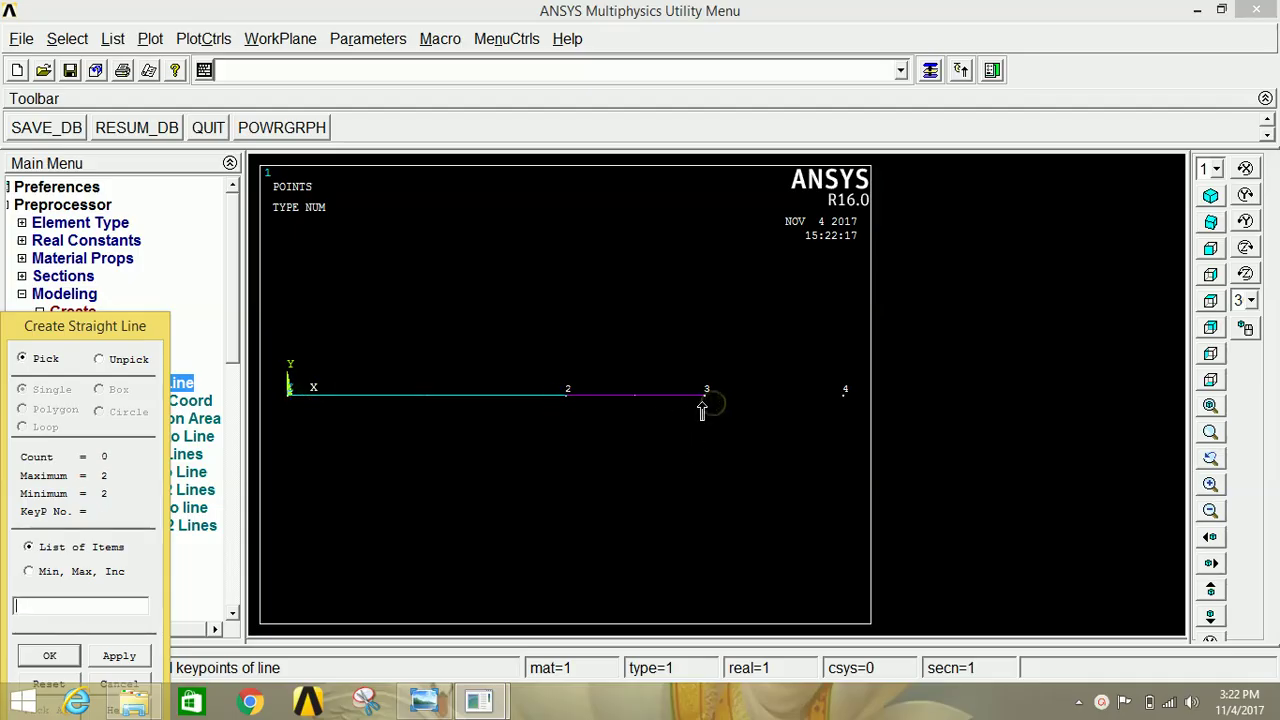
pyautogui.click(710, 408)
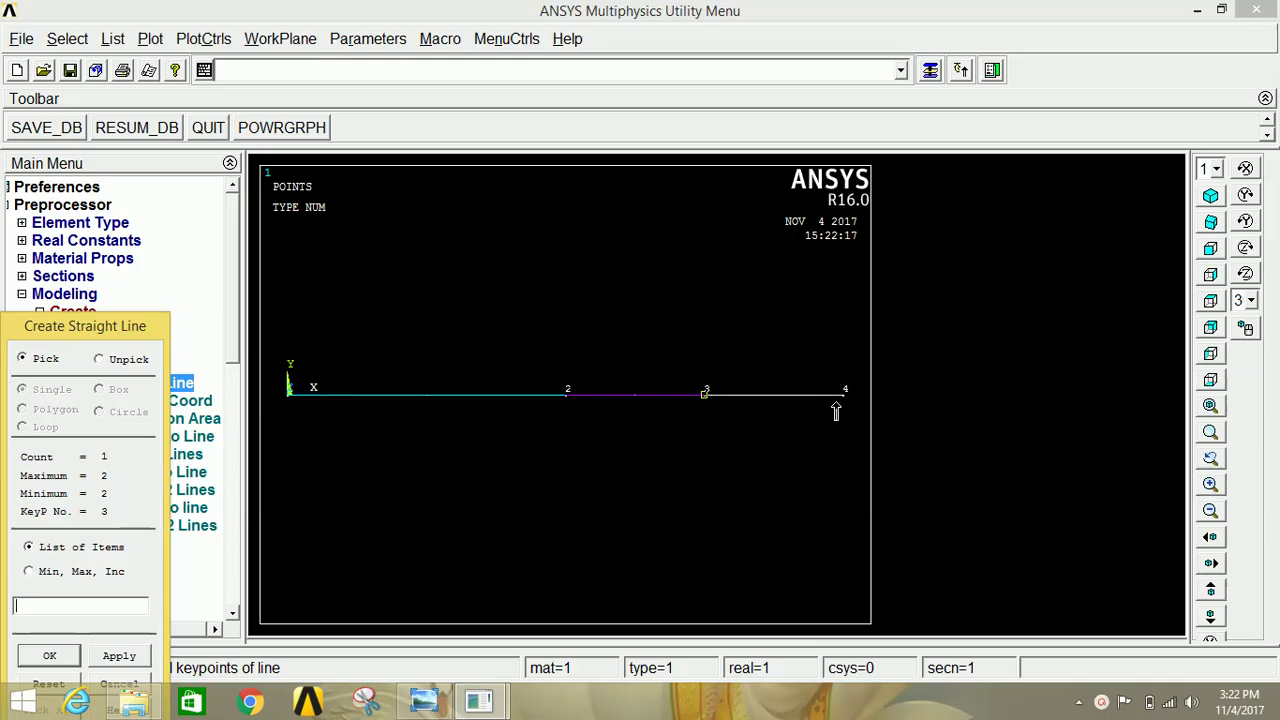
pyautogui.click(849, 398)
pyautogui.click(70, 657)
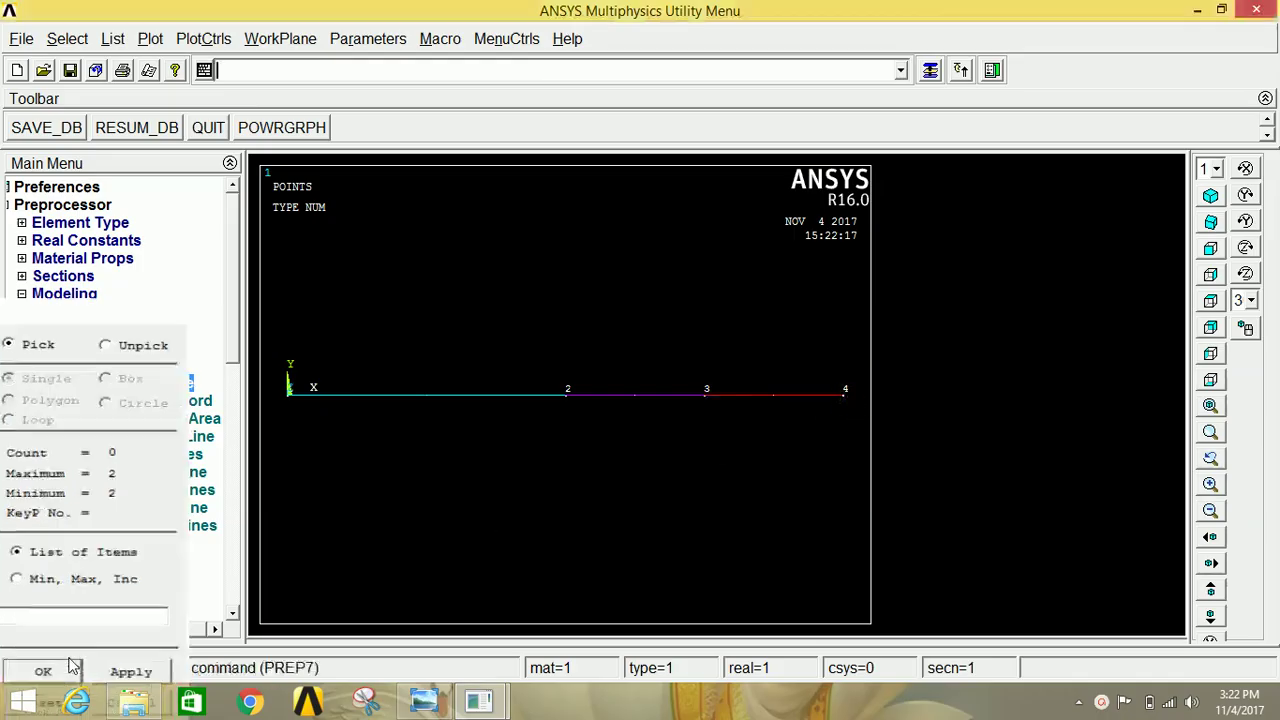
# Step: Set the global manual mesh size to 30 element divisions per line
pyautogui.click(90, 330)
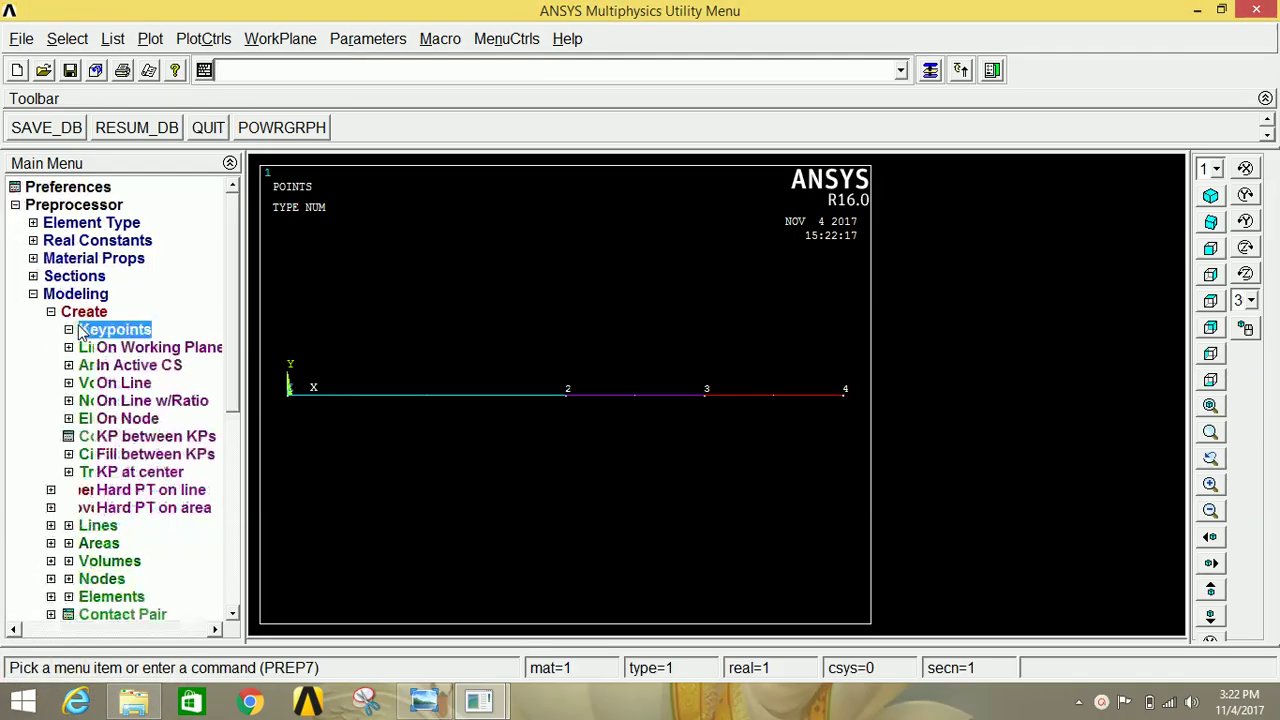
pyautogui.click(80, 313)
pyautogui.click(80, 296)
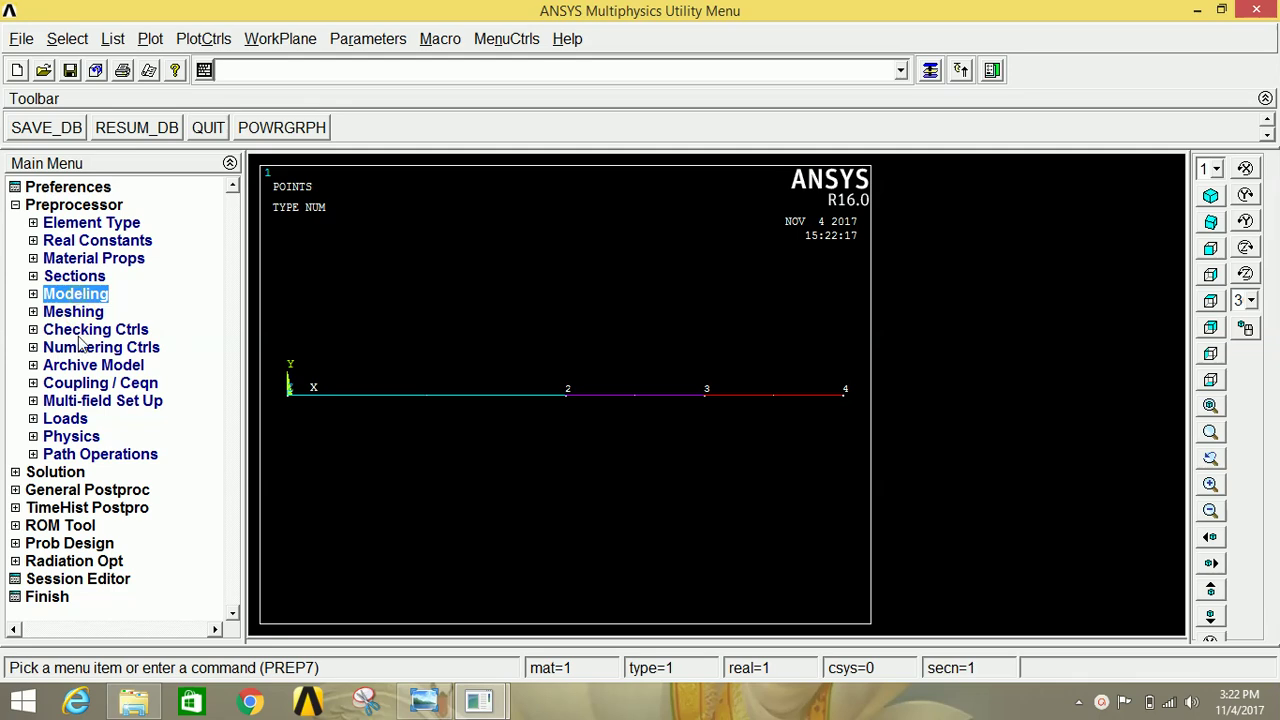
pyautogui.click(82, 313)
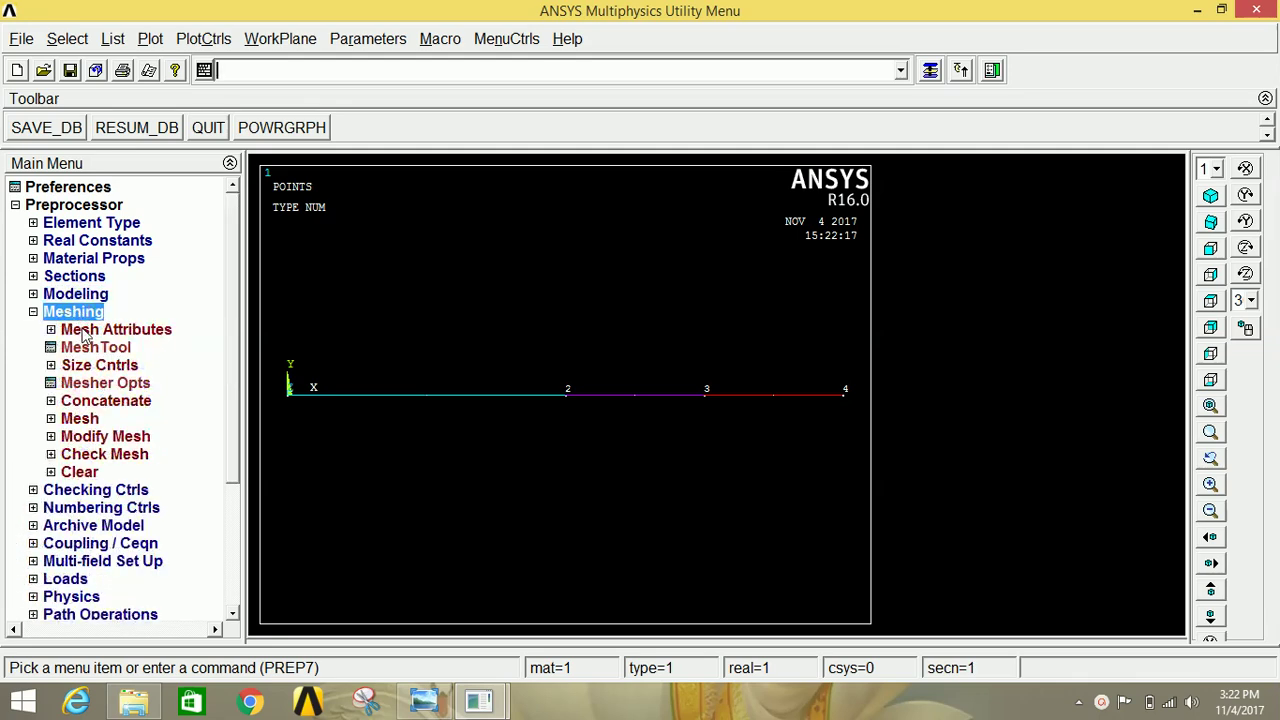
pyautogui.click(90, 368)
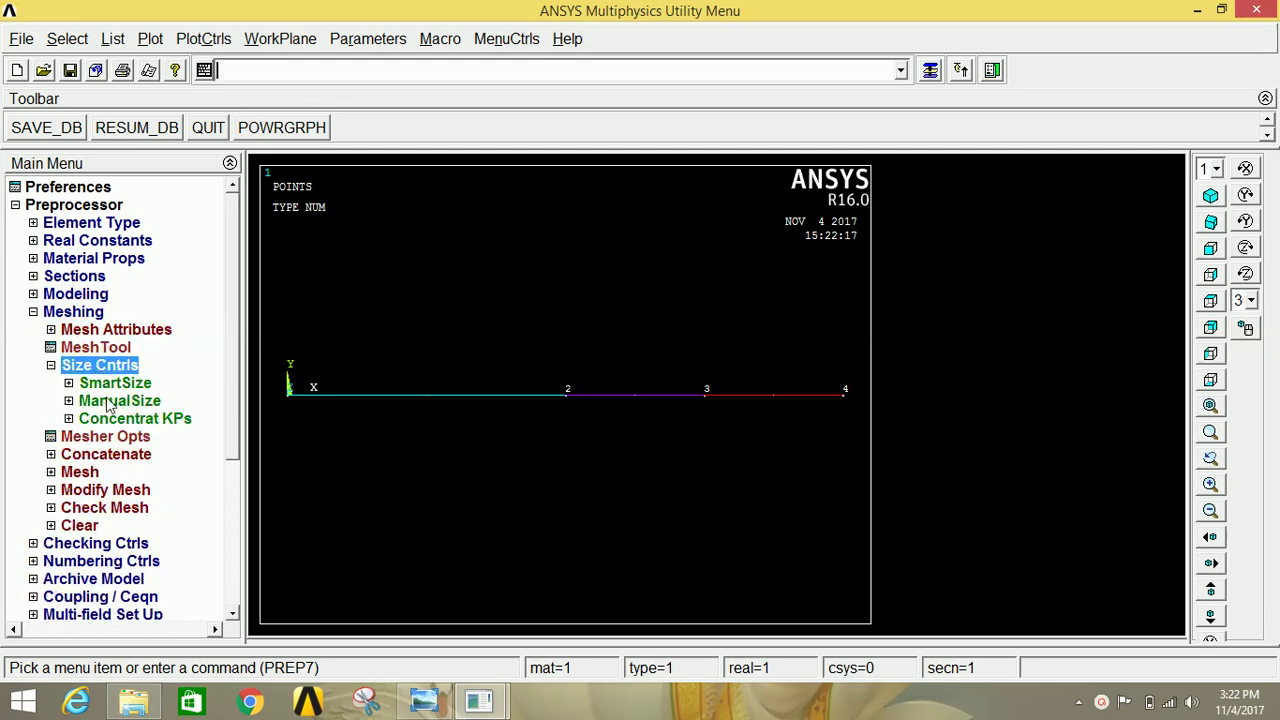
pyautogui.click(110, 402)
pyautogui.click(118, 419)
pyautogui.click(128, 437)
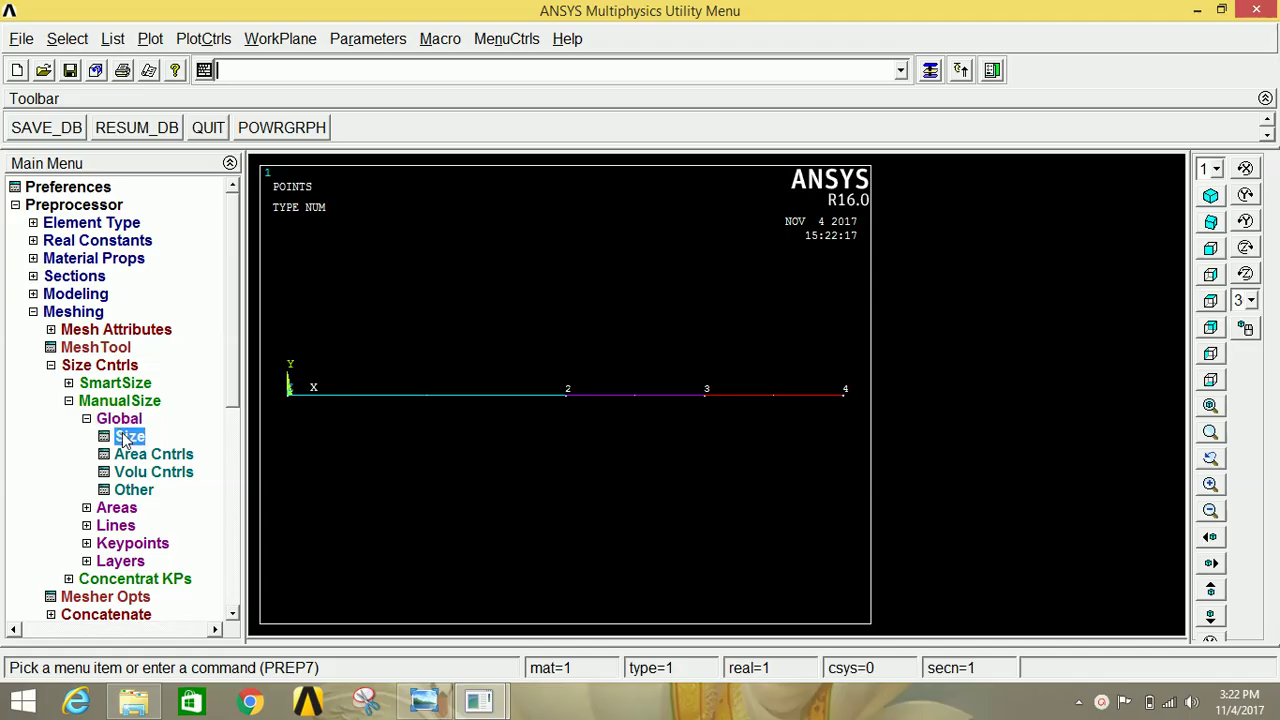
pyautogui.click(634, 349)
pyautogui.moveTo(634, 349); pyautogui.dragTo(553, 347)
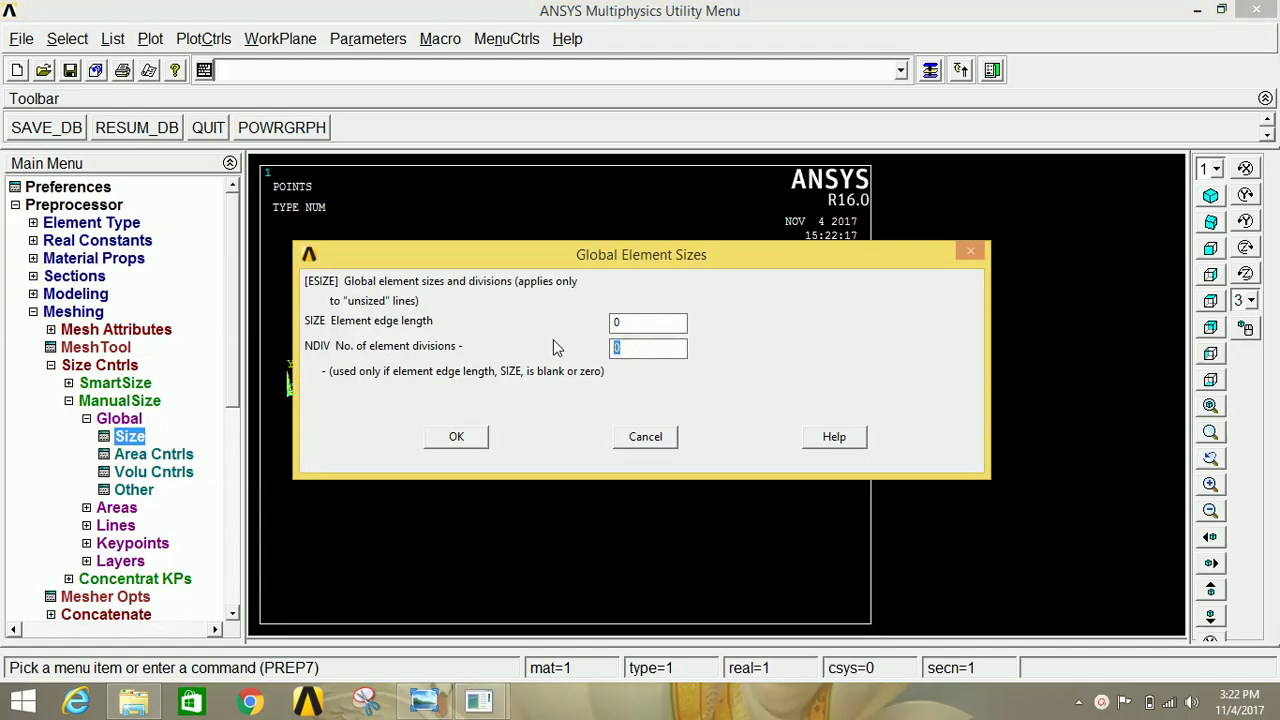
pyautogui.write('30')
pyautogui.click(461, 439)
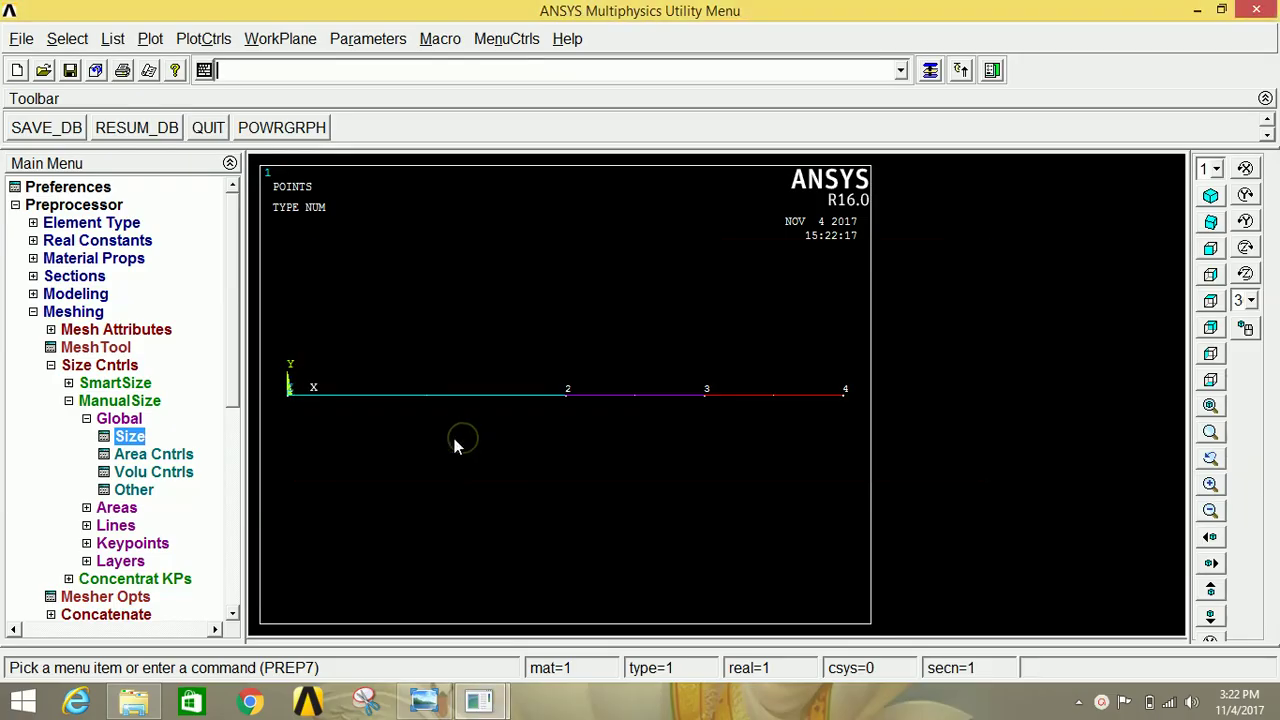
# Step: Mesh all three beam lines together and plot the lines to show their divisions
pyautogui.click(101, 368)
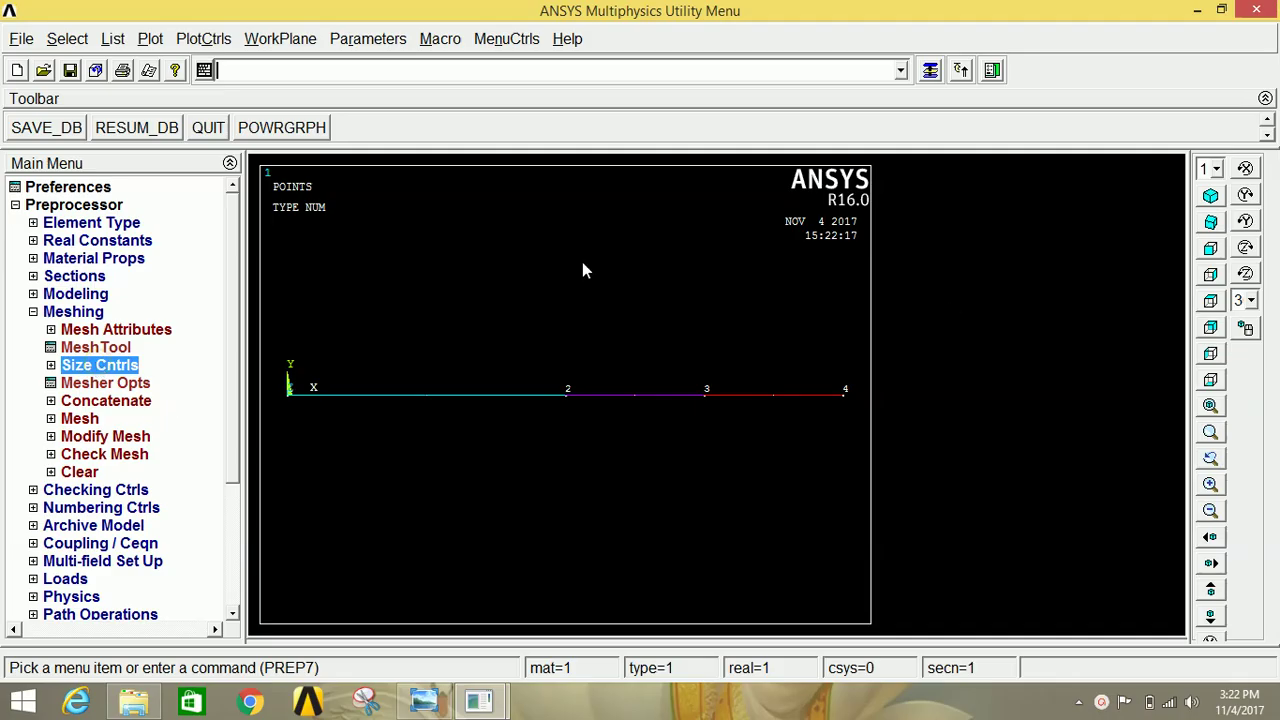
pyautogui.click(80, 419)
pyautogui.click(98, 454)
pyautogui.click(99, 389)
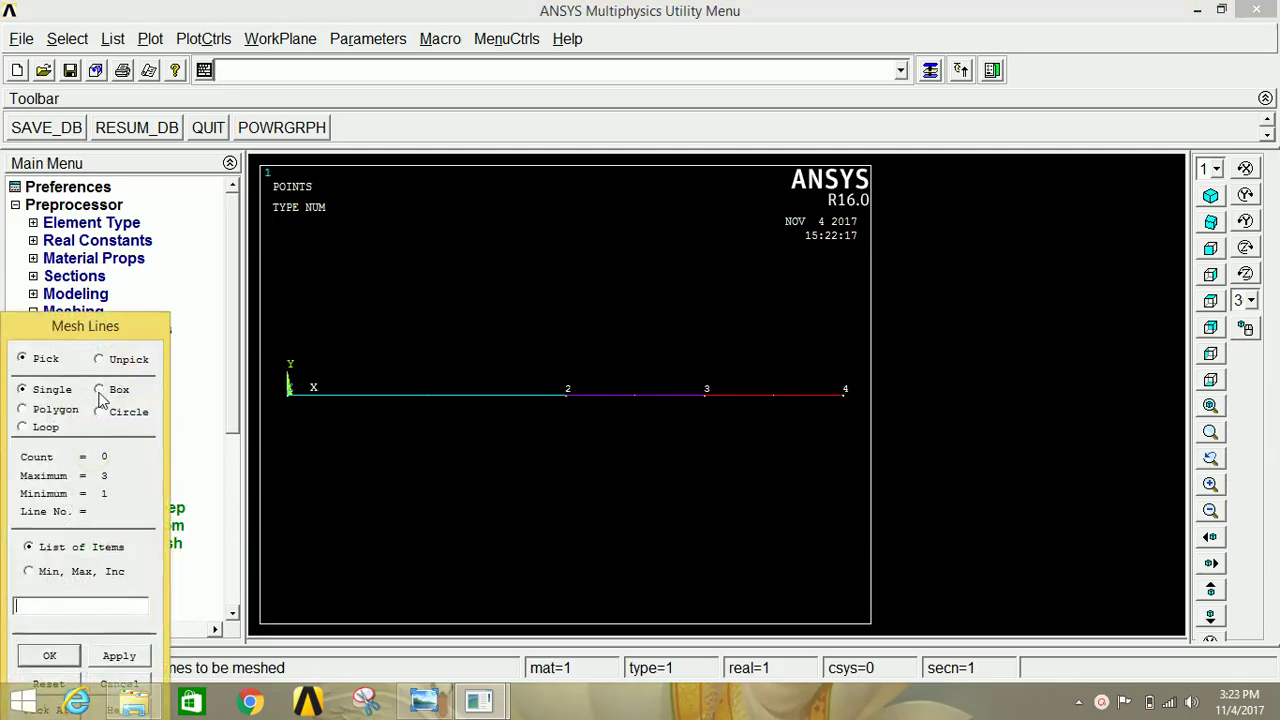
pyautogui.moveTo(280, 349); pyautogui.dragTo(858, 458)
pyautogui.click(119, 657)
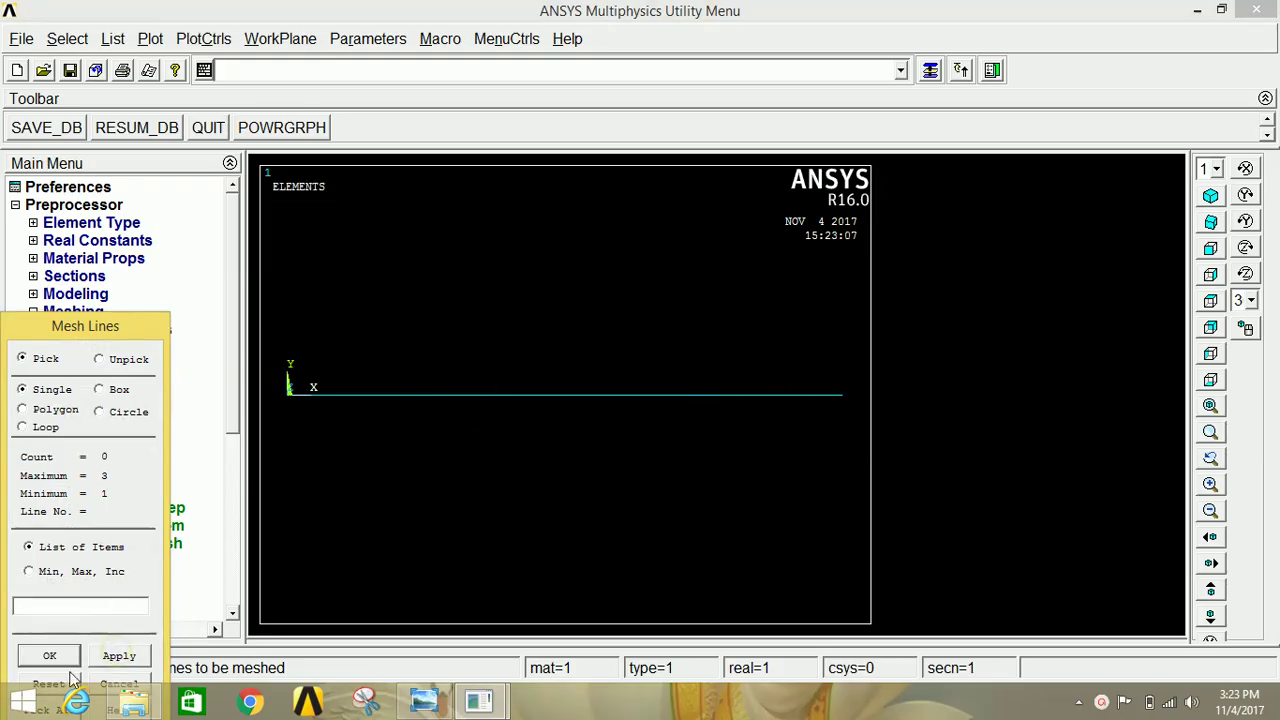
pyautogui.click(40, 658)
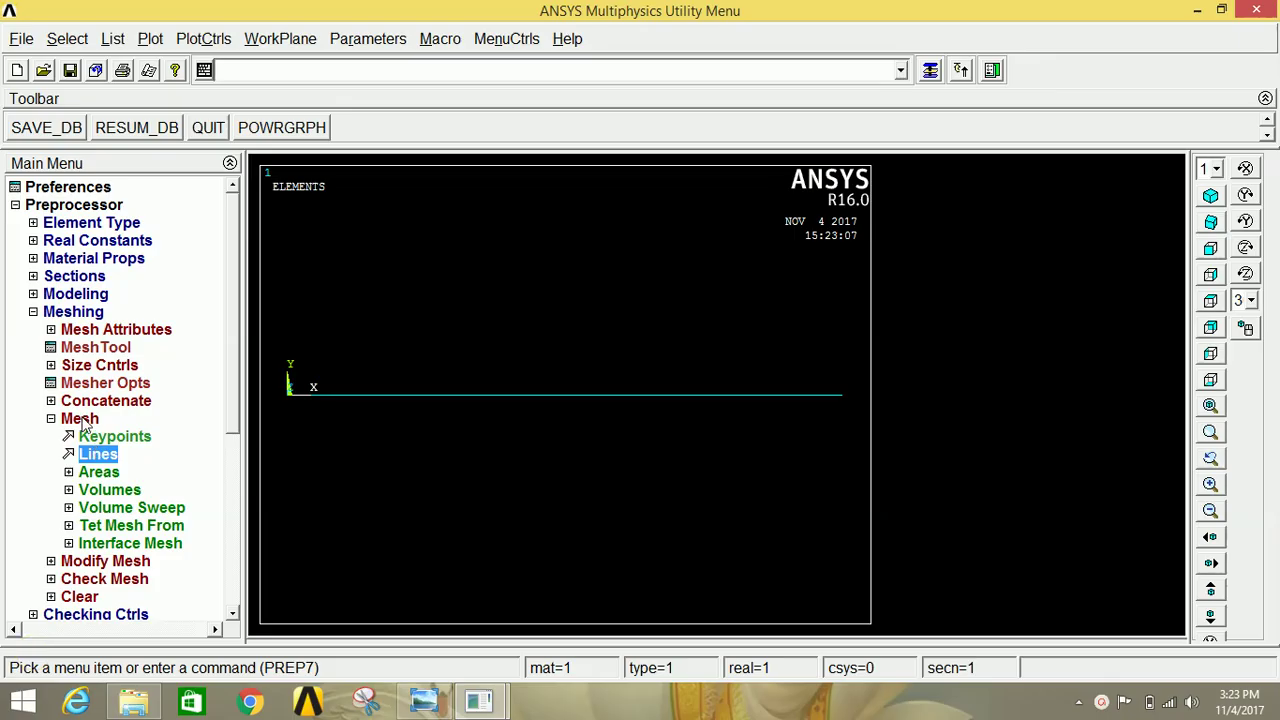
pyautogui.click(86, 420)
pyautogui.click(78, 314)
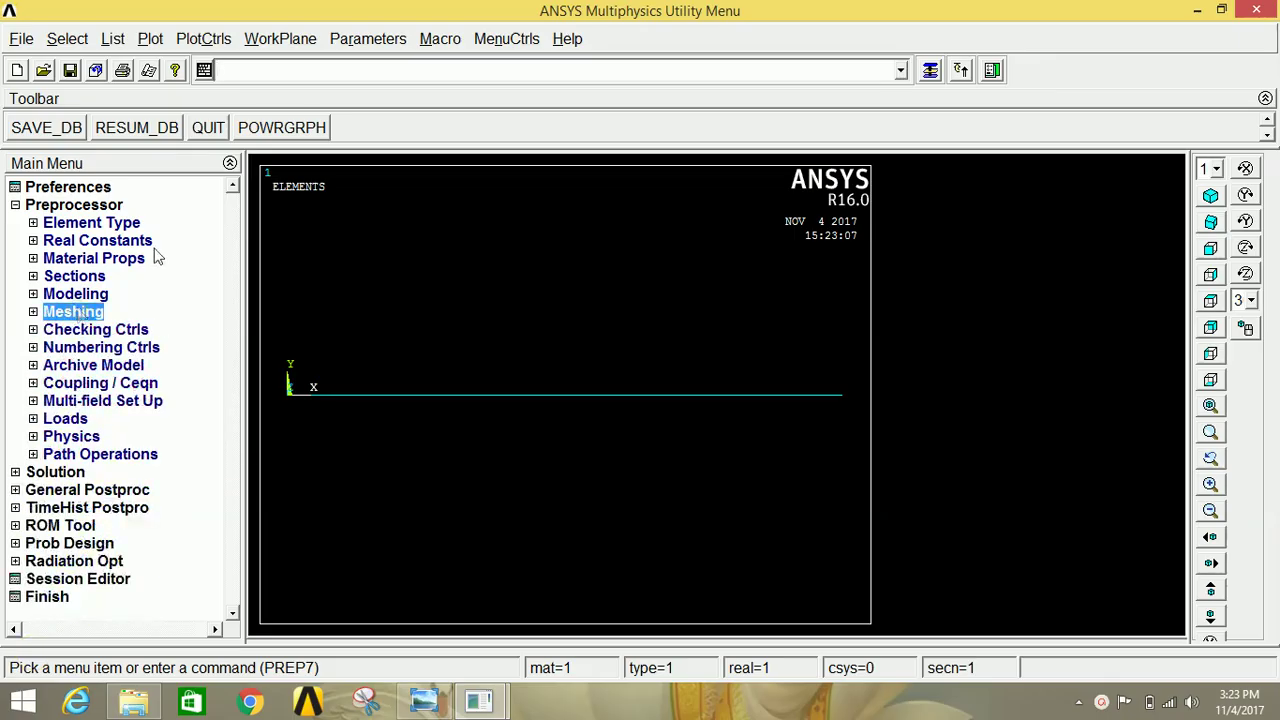
pyautogui.click(148, 40)
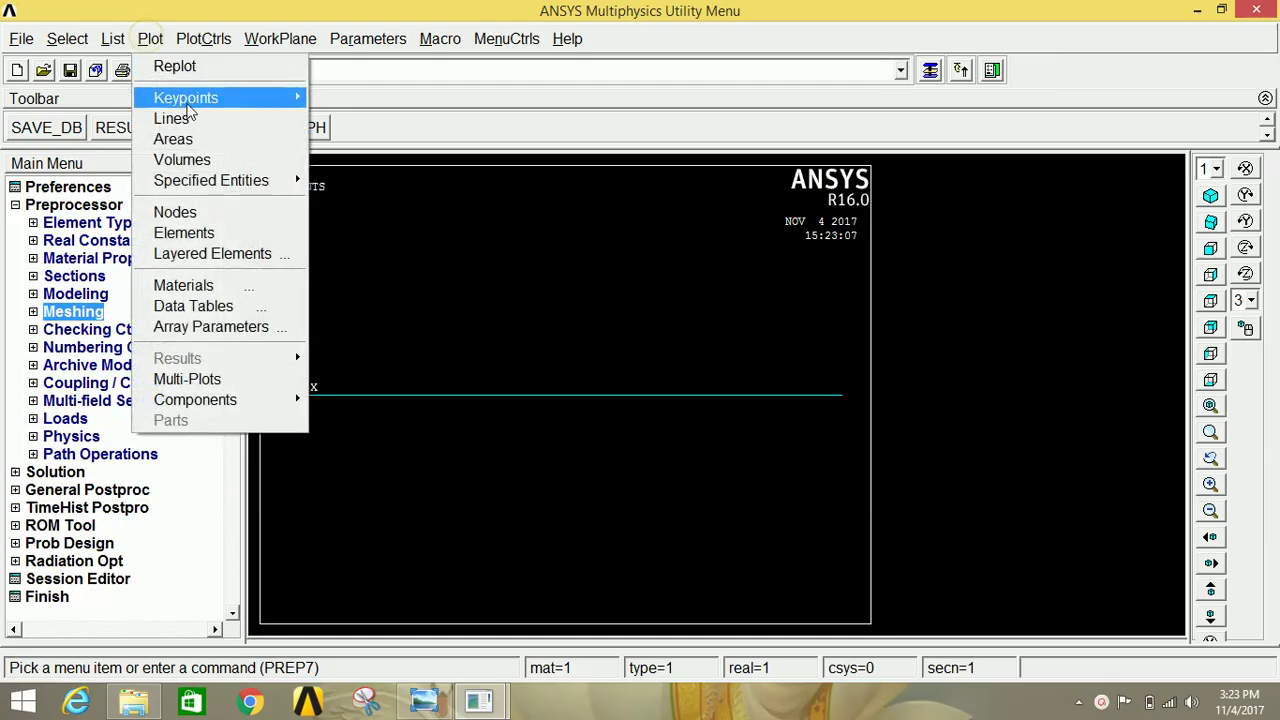
pyautogui.click(171, 118)
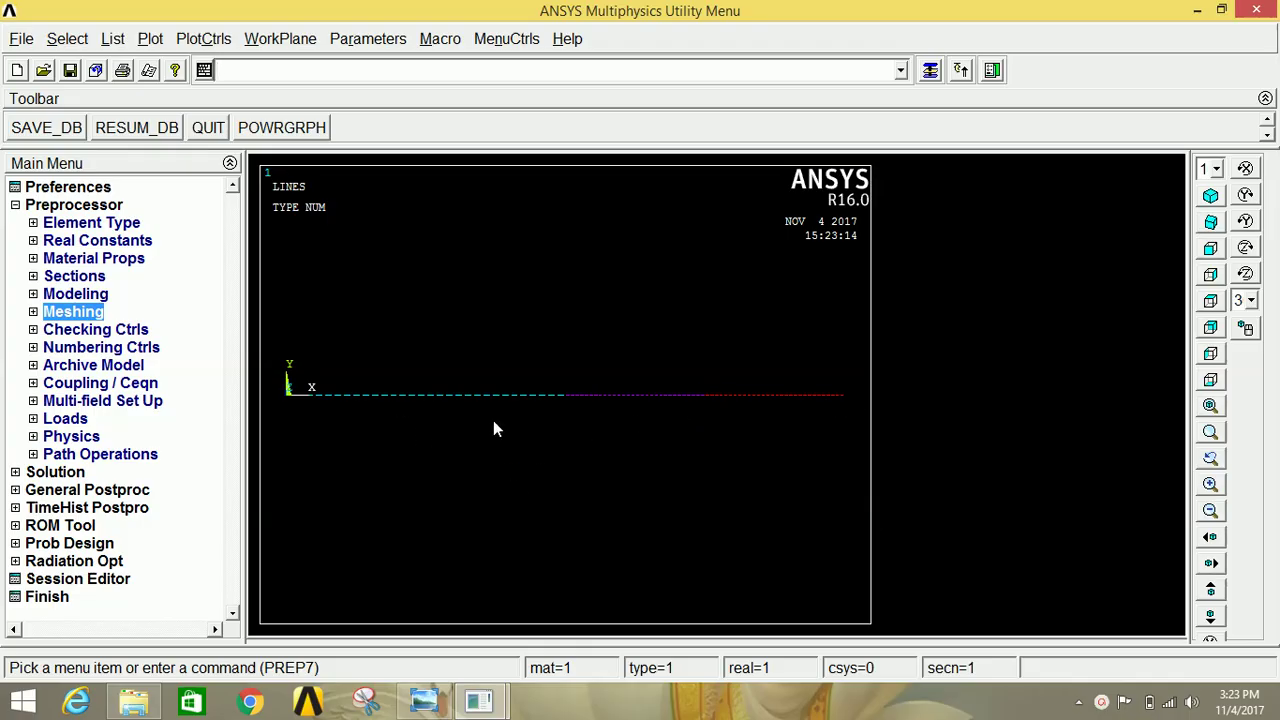
# Step: Start applying displacement constraints on keypoints, check the support positions in the beam diagram in Windows Photo Viewer, and return to ANSYS
pyautogui.click(65, 419)
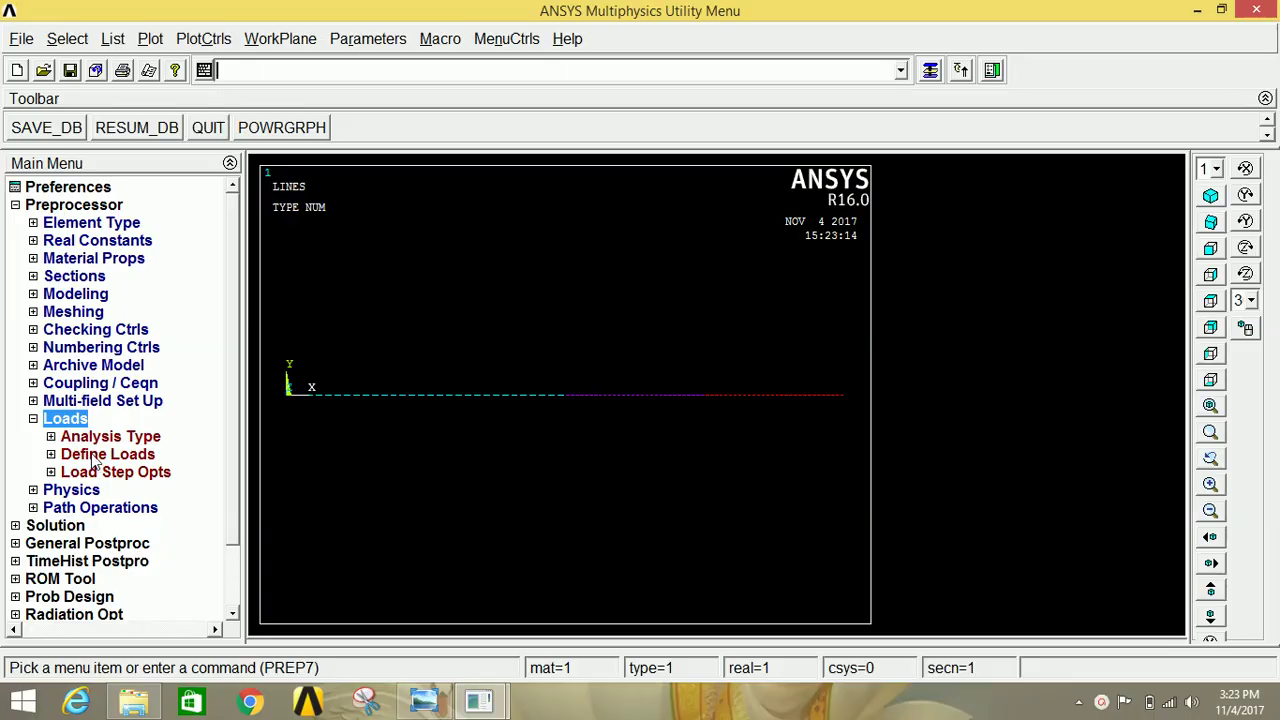
pyautogui.click(100, 455)
pyautogui.click(100, 490)
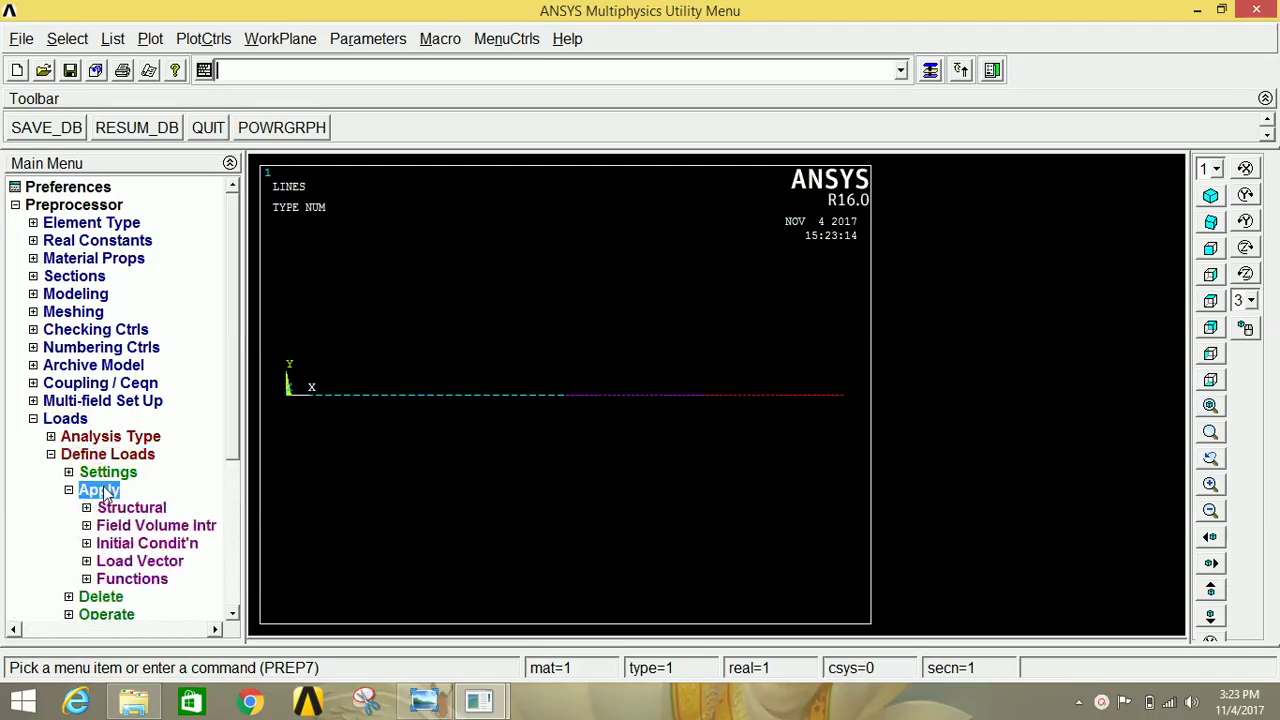
pyautogui.click(130, 508)
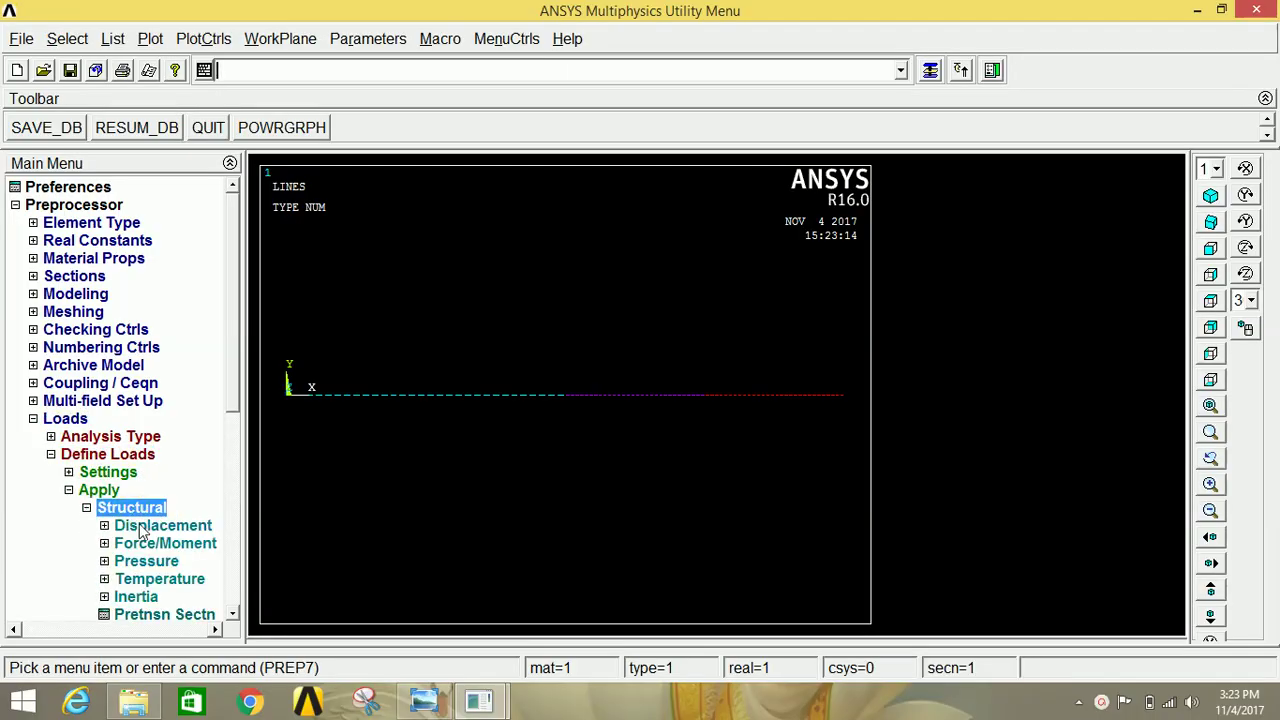
pyautogui.click(141, 526)
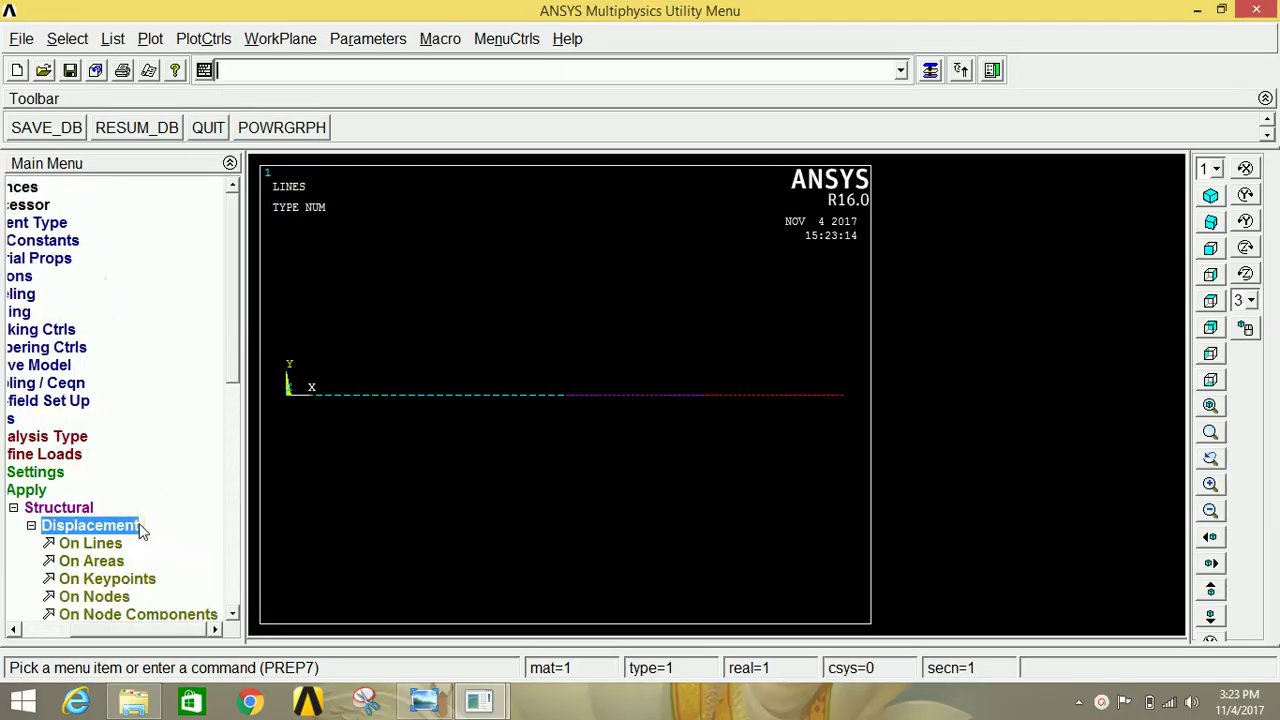
pyautogui.click(110, 582)
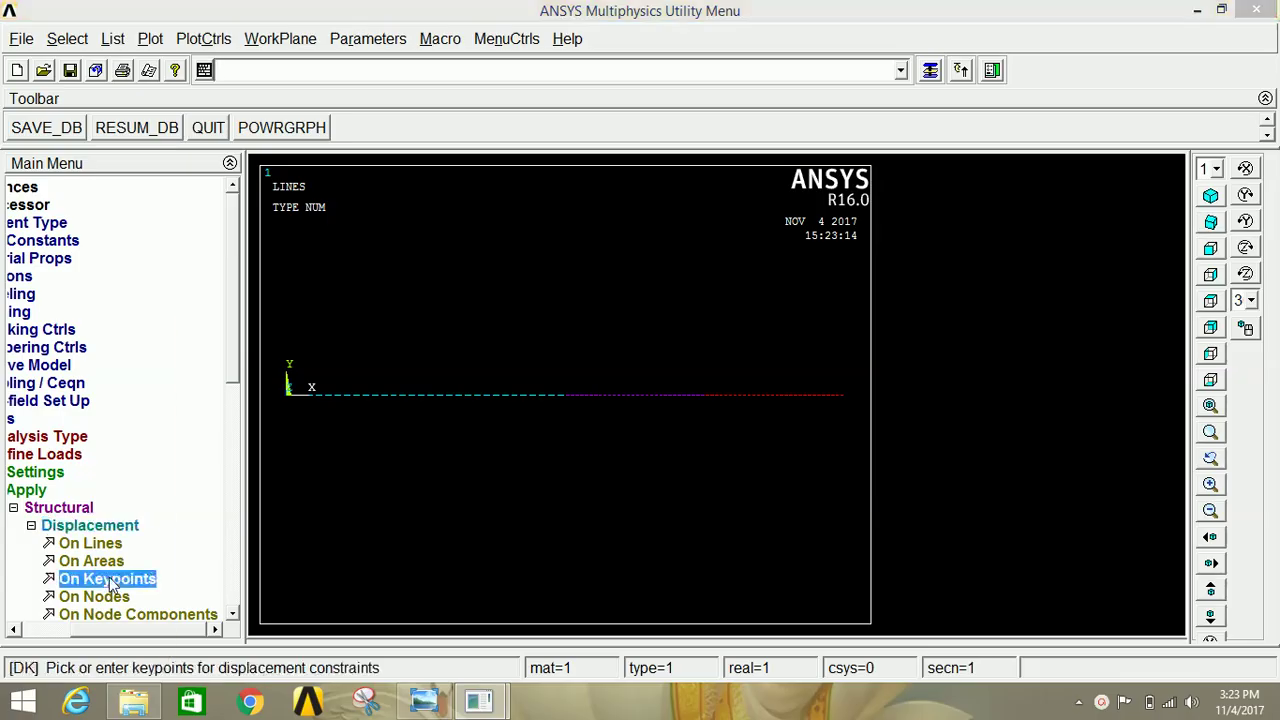
pyautogui.click(424, 706)
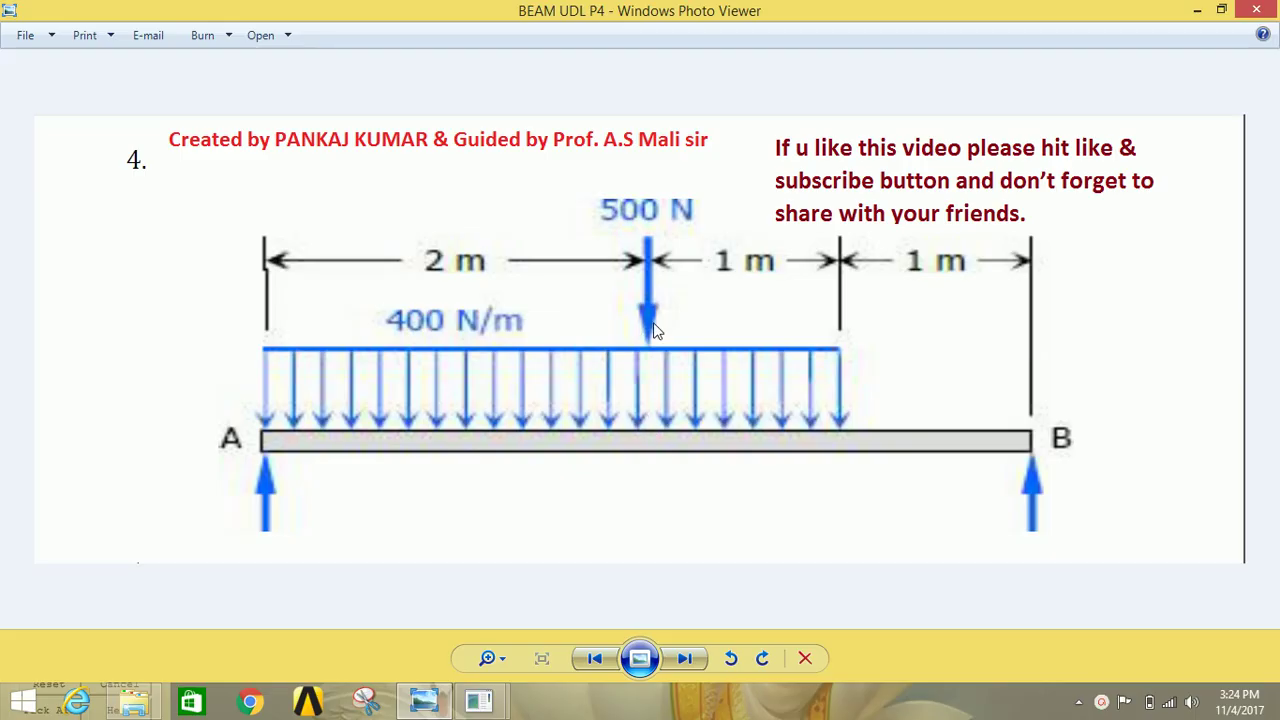
pyautogui.click(476, 705)
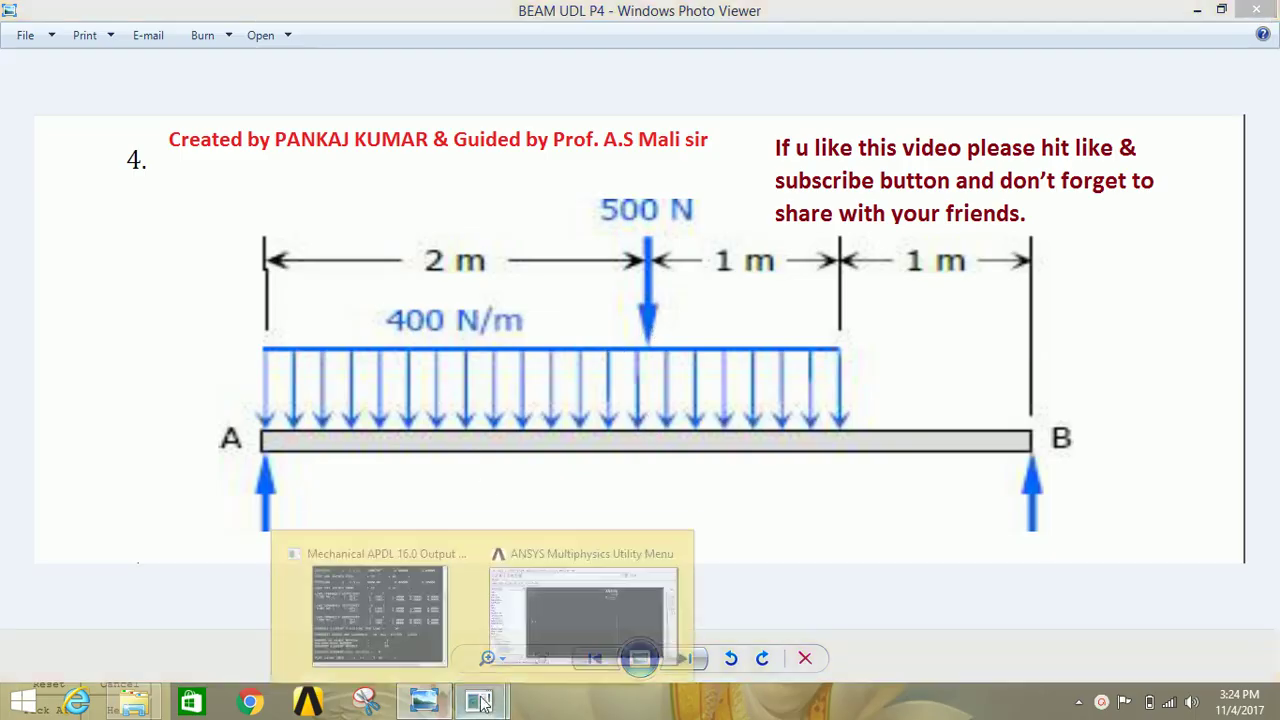
pyautogui.click(557, 589)
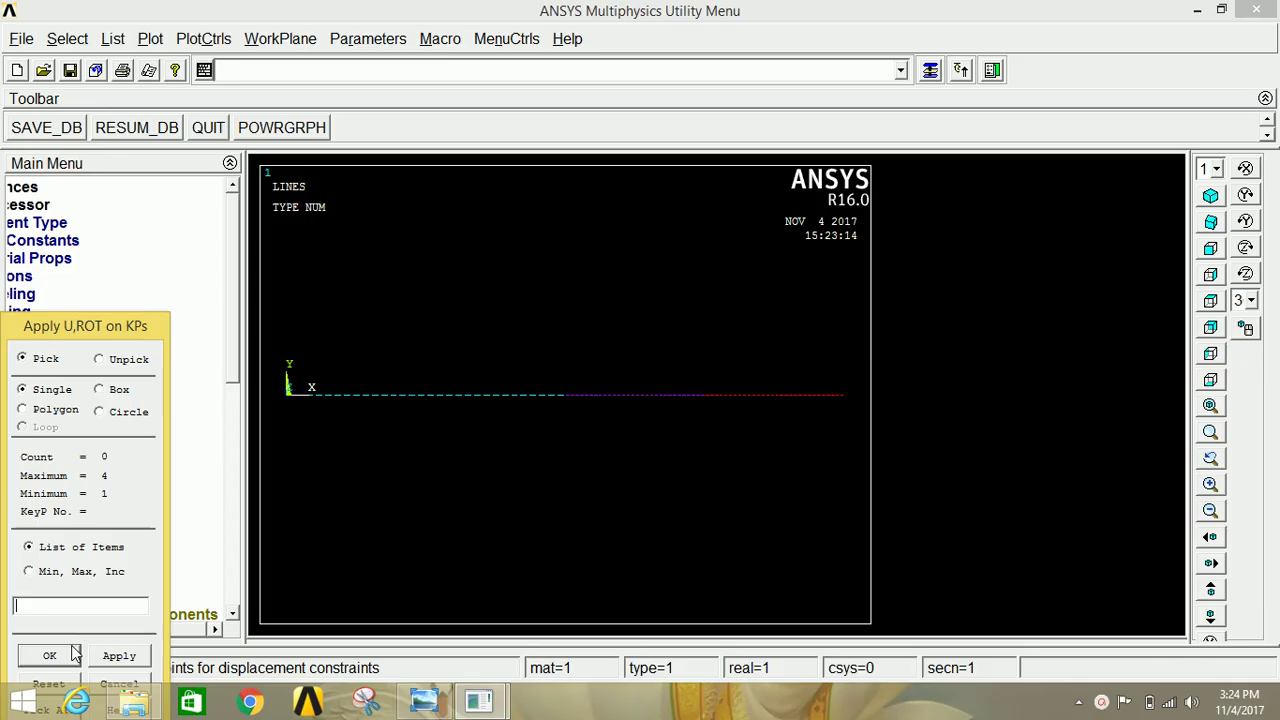
# Step: Constrain UX, UY, UZ, ROTX and ROTY on the keypoints at both ends of the beam
pyautogui.click(287, 394)
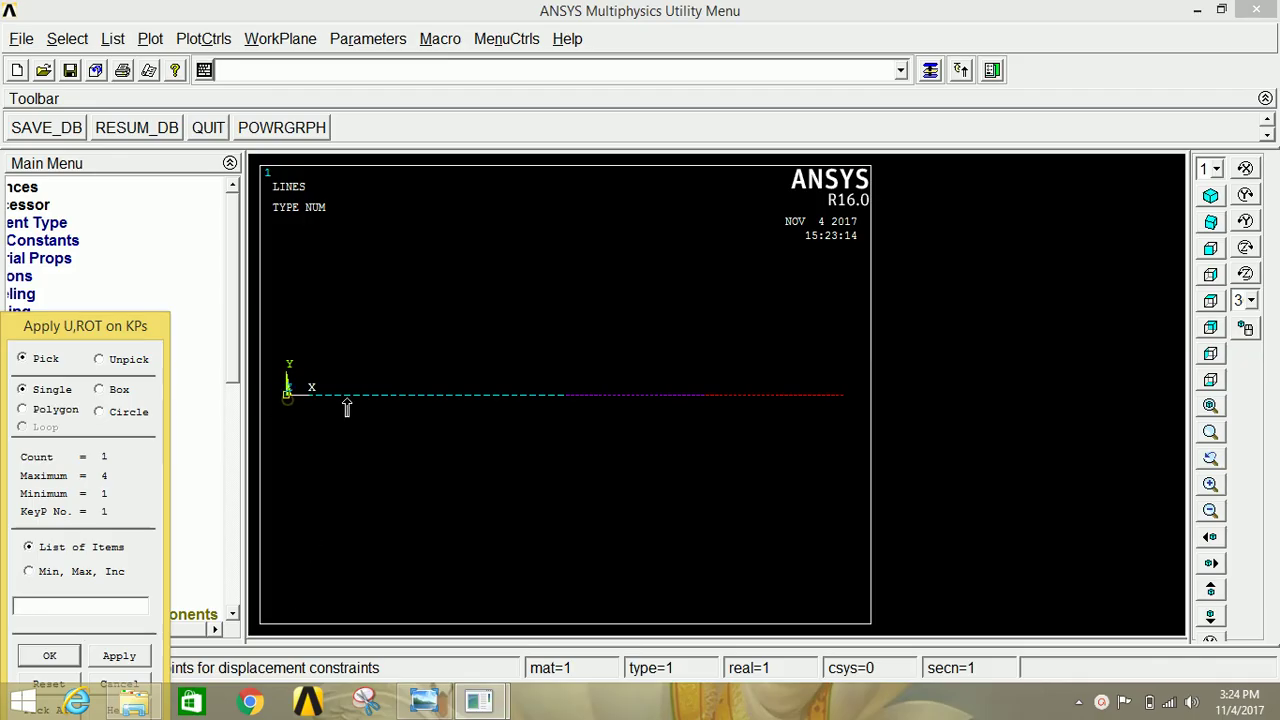
pyautogui.click(842, 395)
pyautogui.click(119, 655)
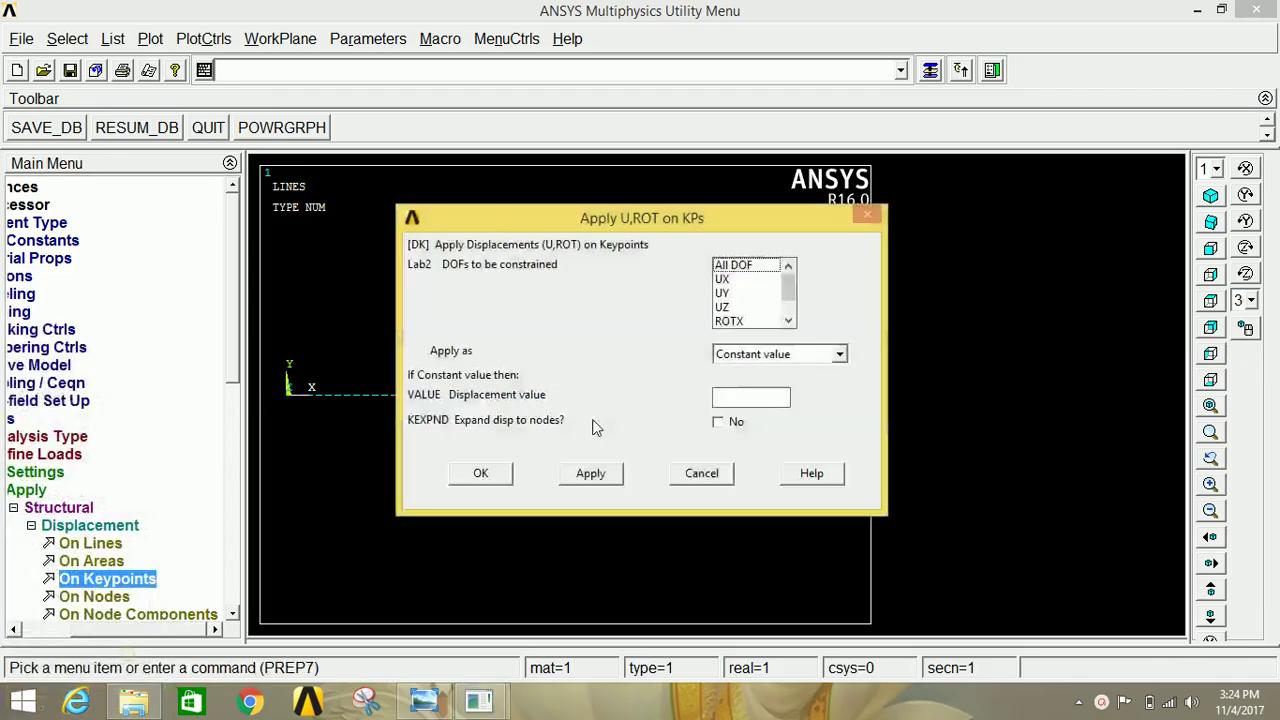
pyautogui.moveTo(721, 283); pyautogui.dragTo(728, 324)
pyautogui.moveTo(792, 296); pyautogui.dragTo(791, 303)
pyautogui.click(742, 307)
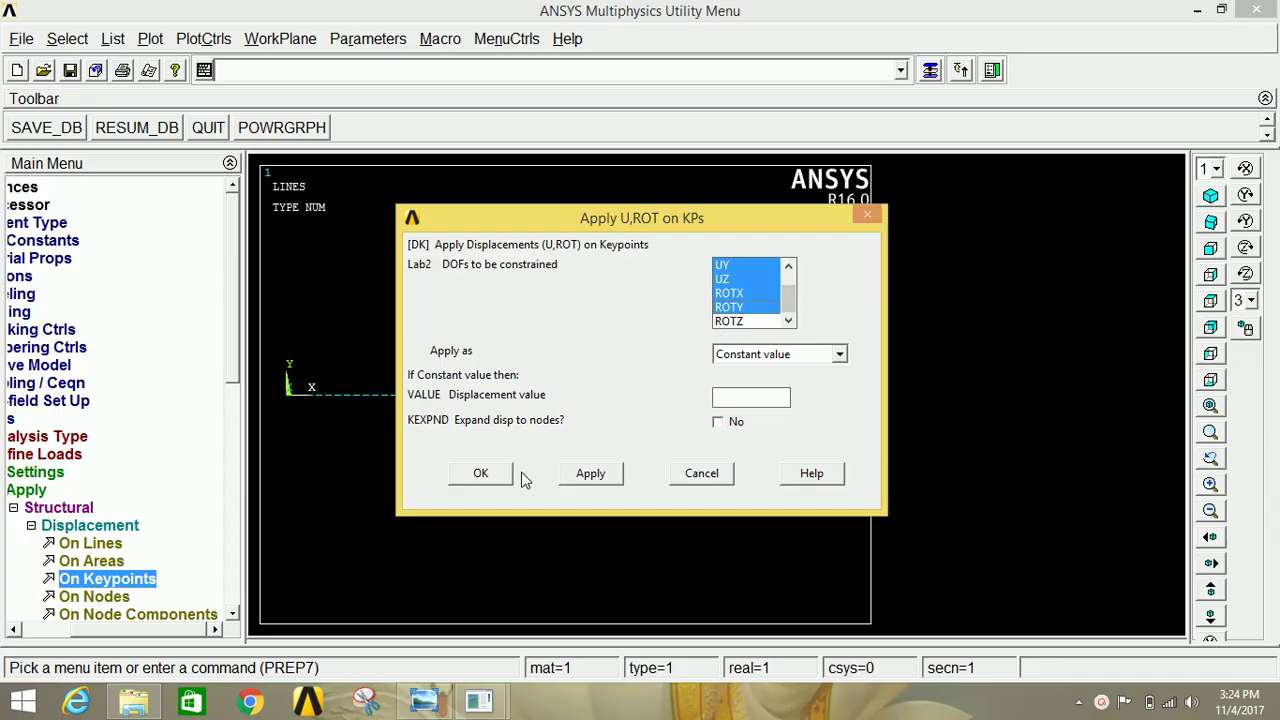
pyautogui.click(481, 473)
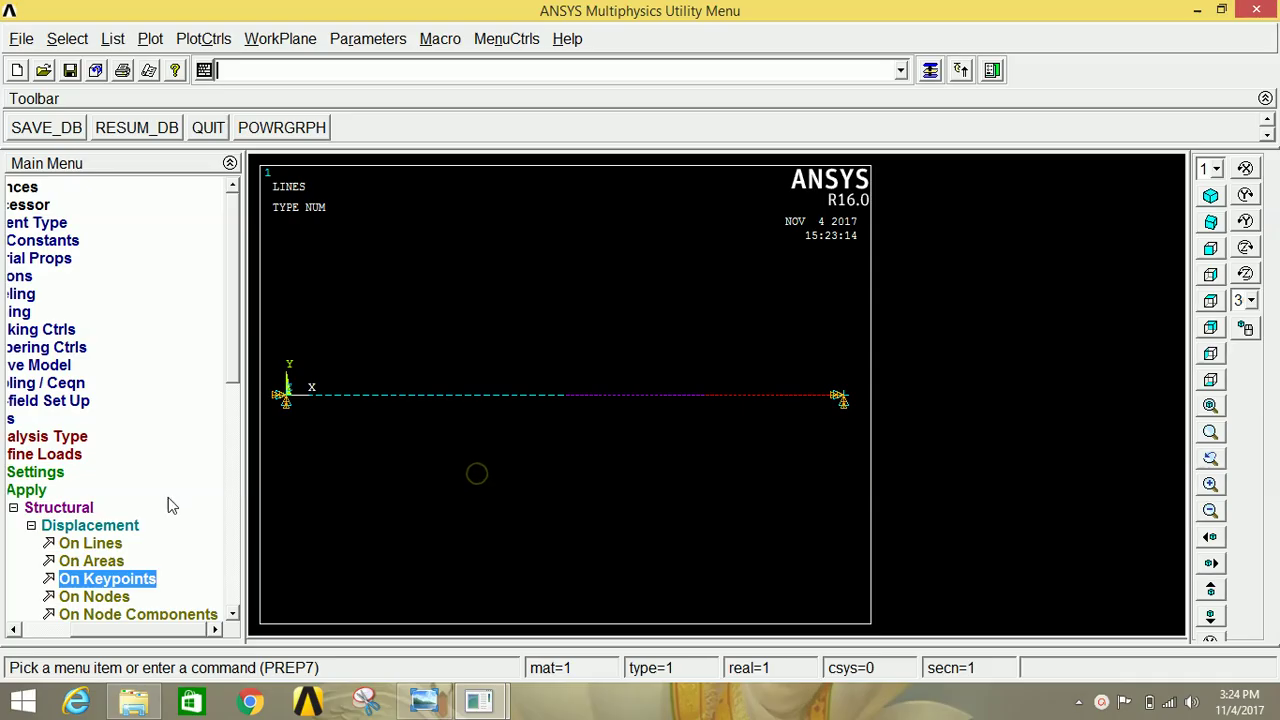
# Step: Apply the downward 500 N point load as a constant negative FY force on keypoint 2 at mid-beam
pyautogui.click(65, 528)
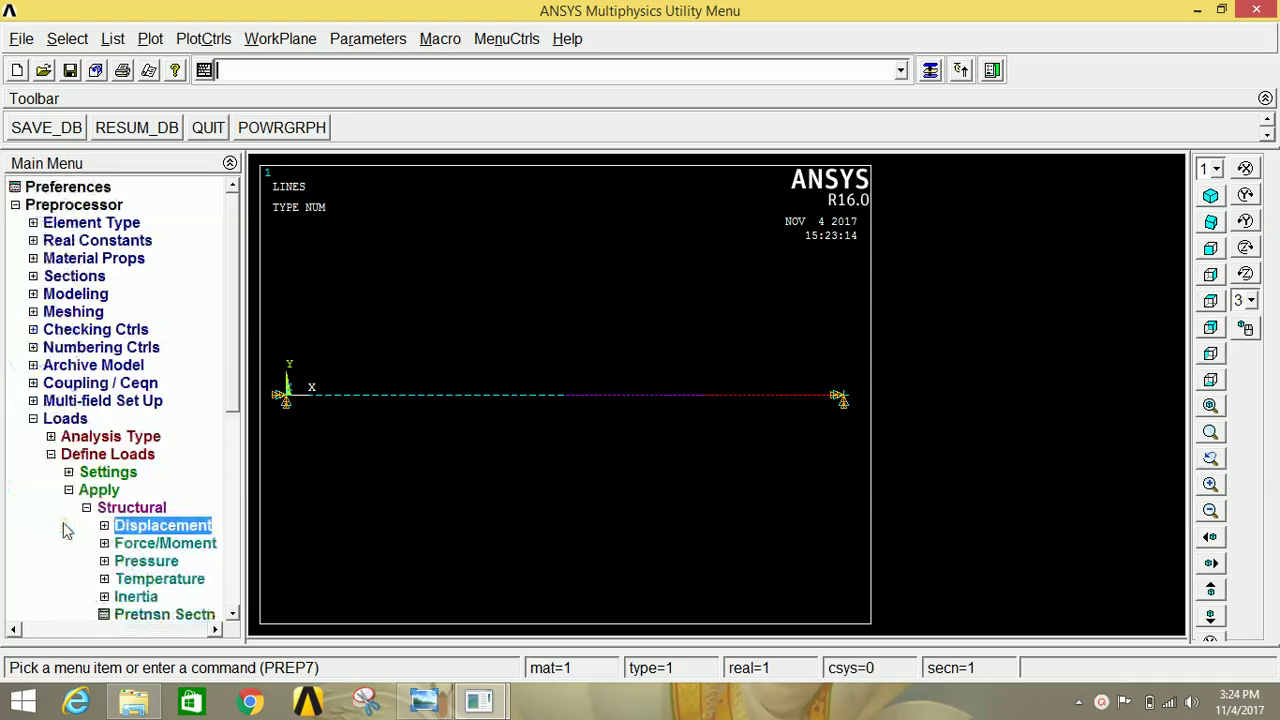
pyautogui.click(190, 545)
pyautogui.click(135, 562)
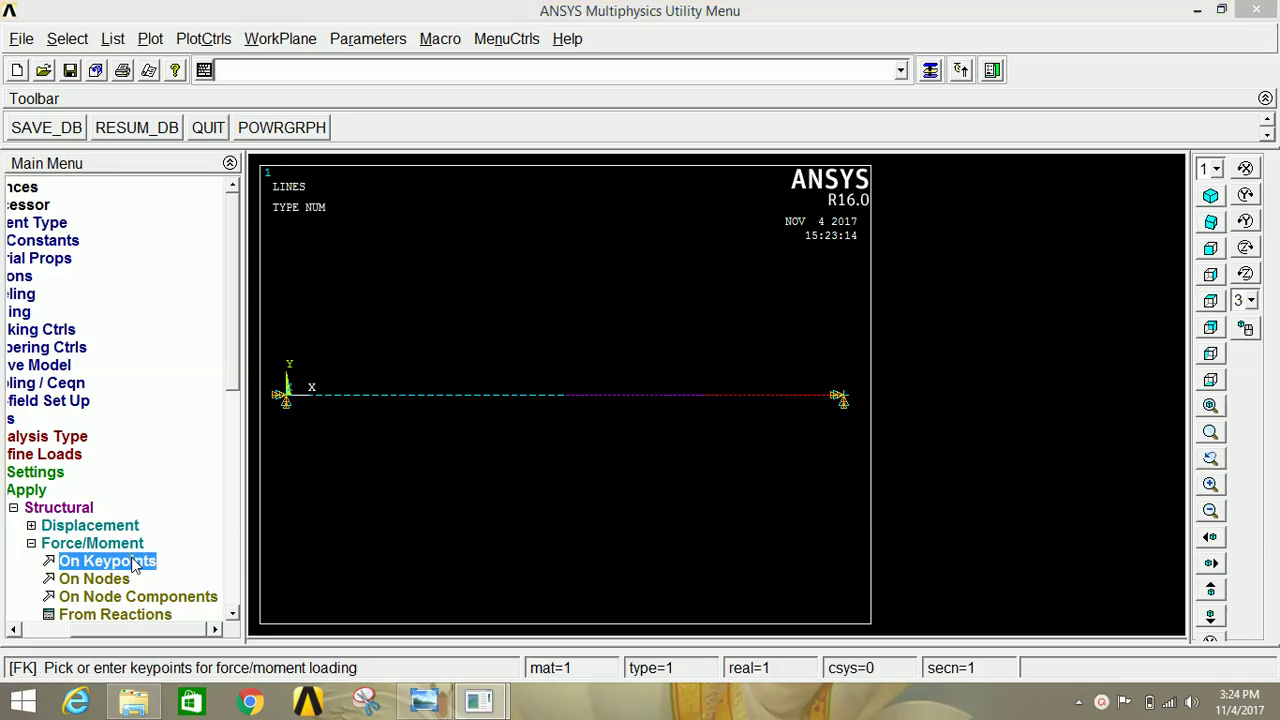
pyautogui.click(565, 397)
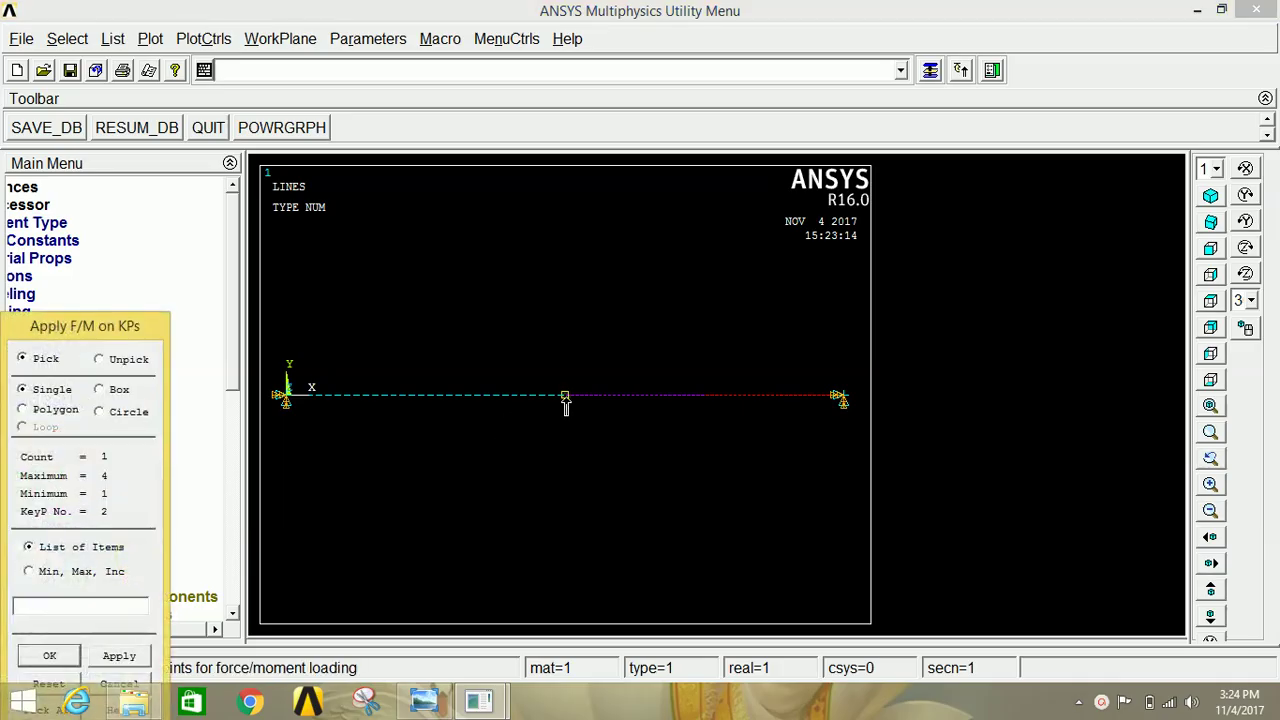
pyautogui.click(120, 657)
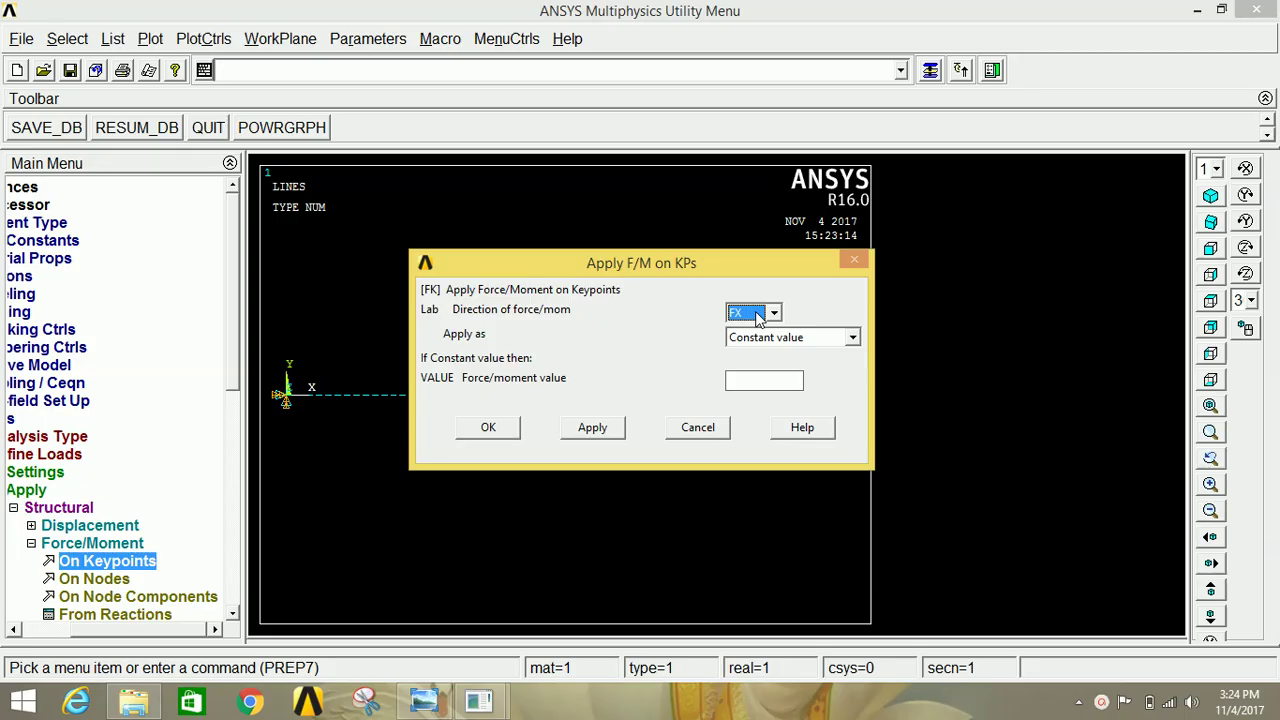
pyautogui.click(758, 316)
pyautogui.click(750, 346)
pyautogui.click(765, 383)
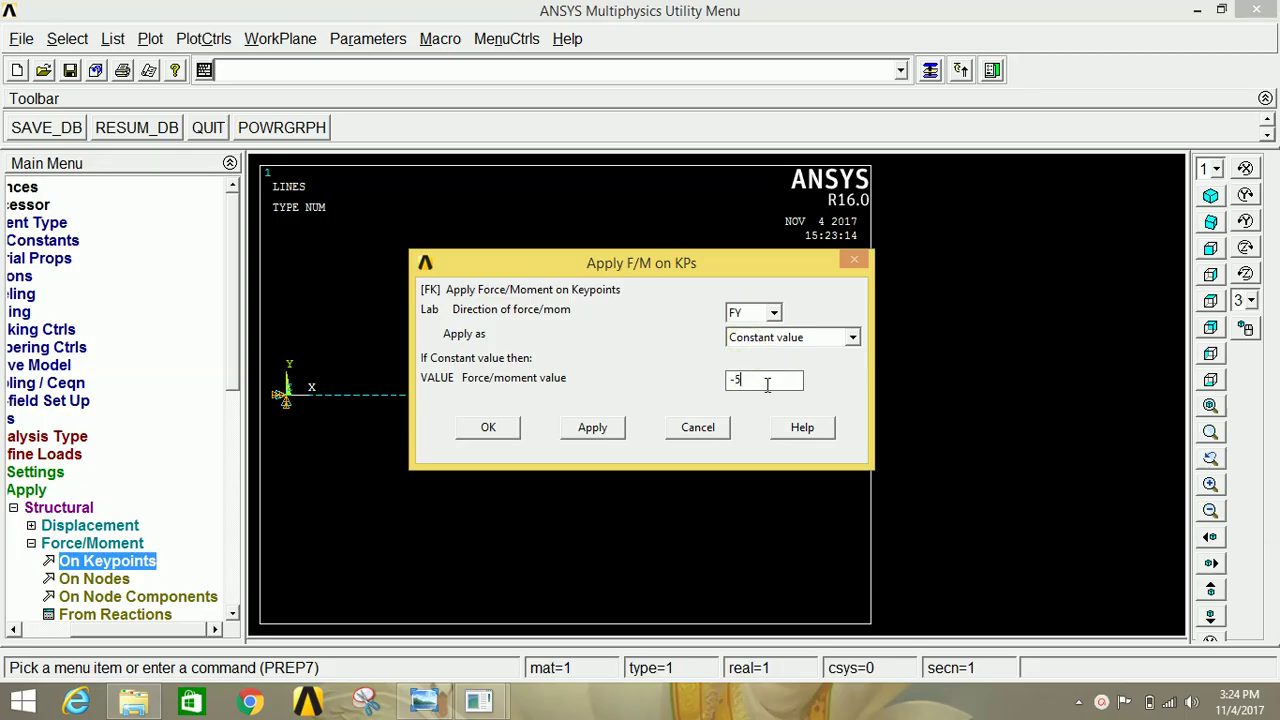
pyautogui.click(491, 429)
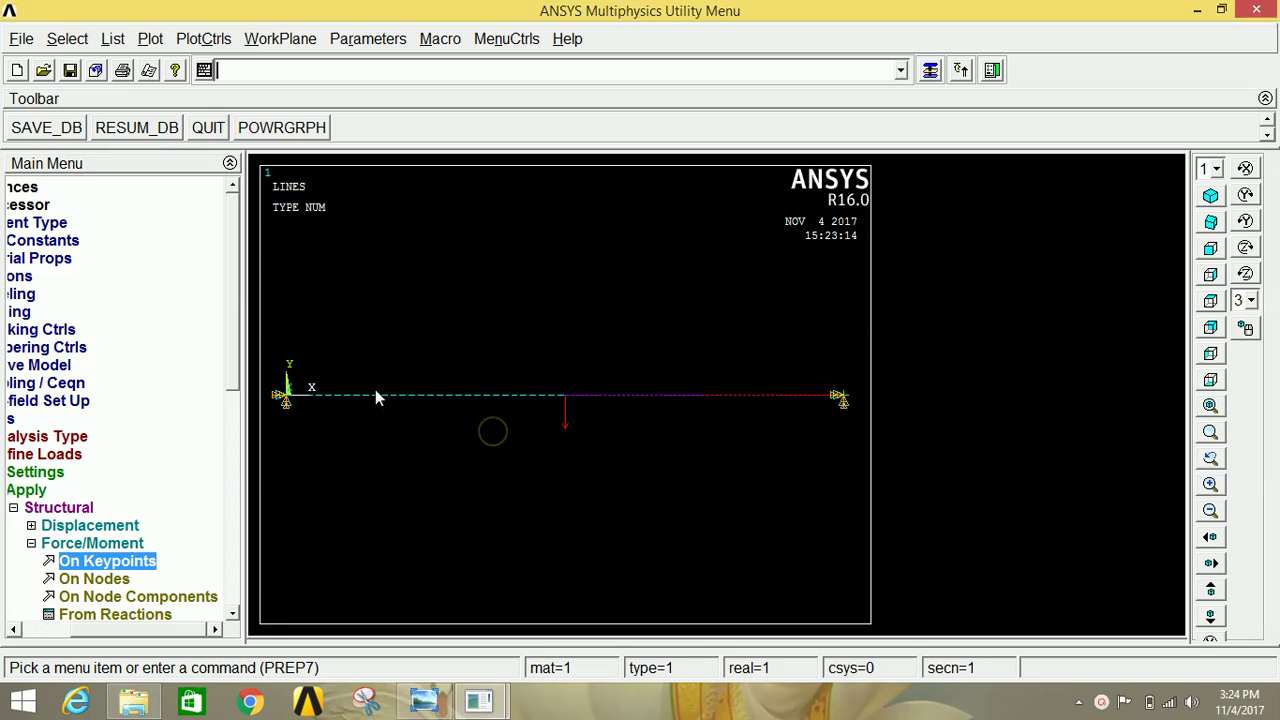
# Step: Apply the 400 N/m distributed load as uniform pressure on the beam elements between keypoints 1 and 3
pyautogui.click(102, 545)
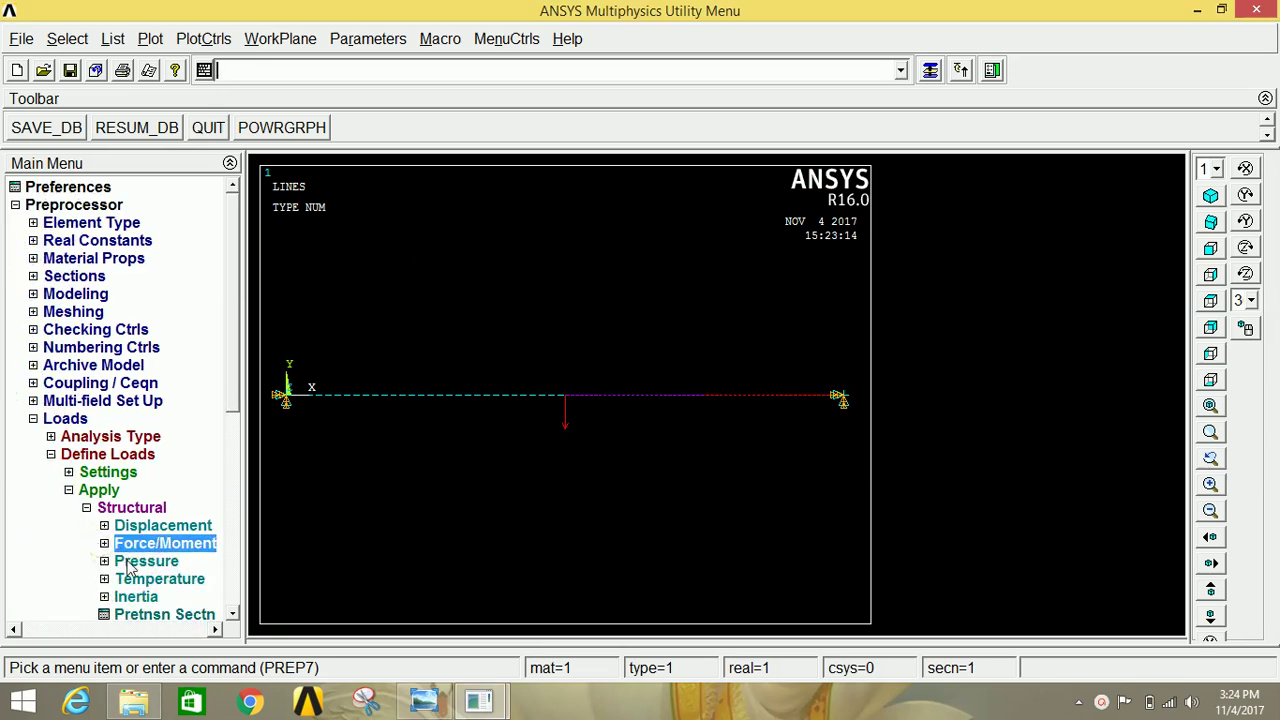
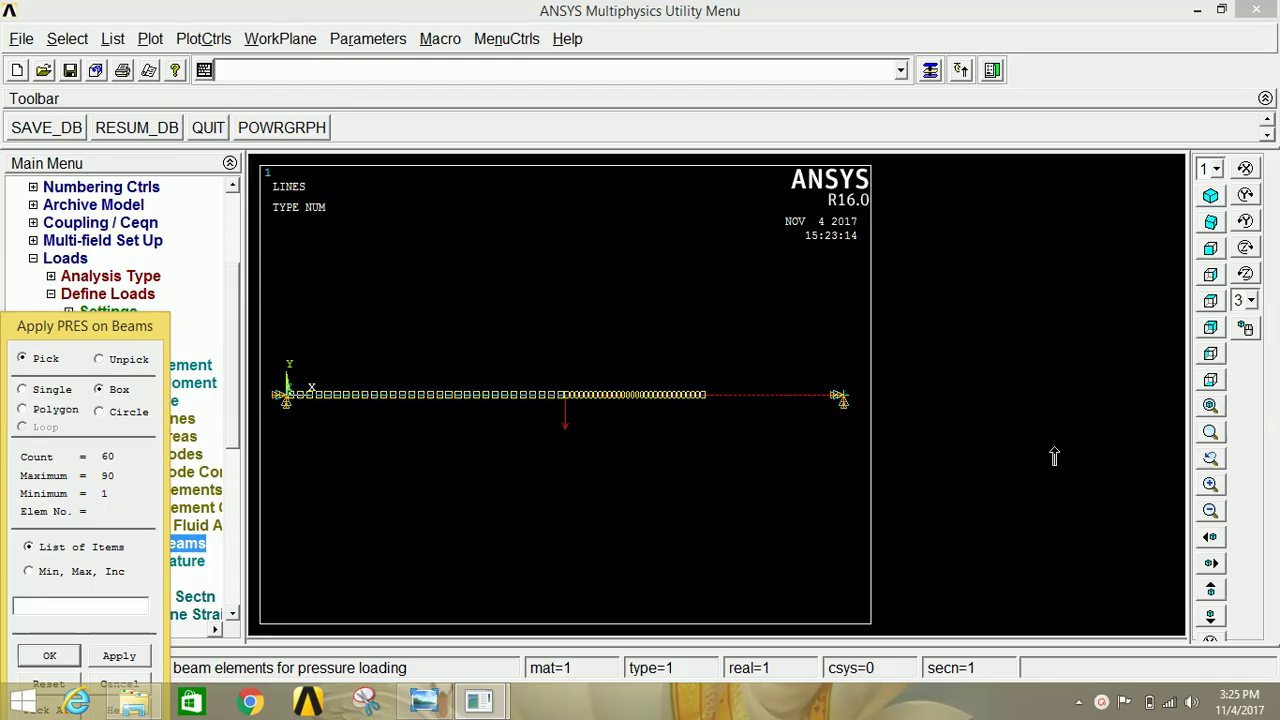
pyautogui.click(1209, 486)
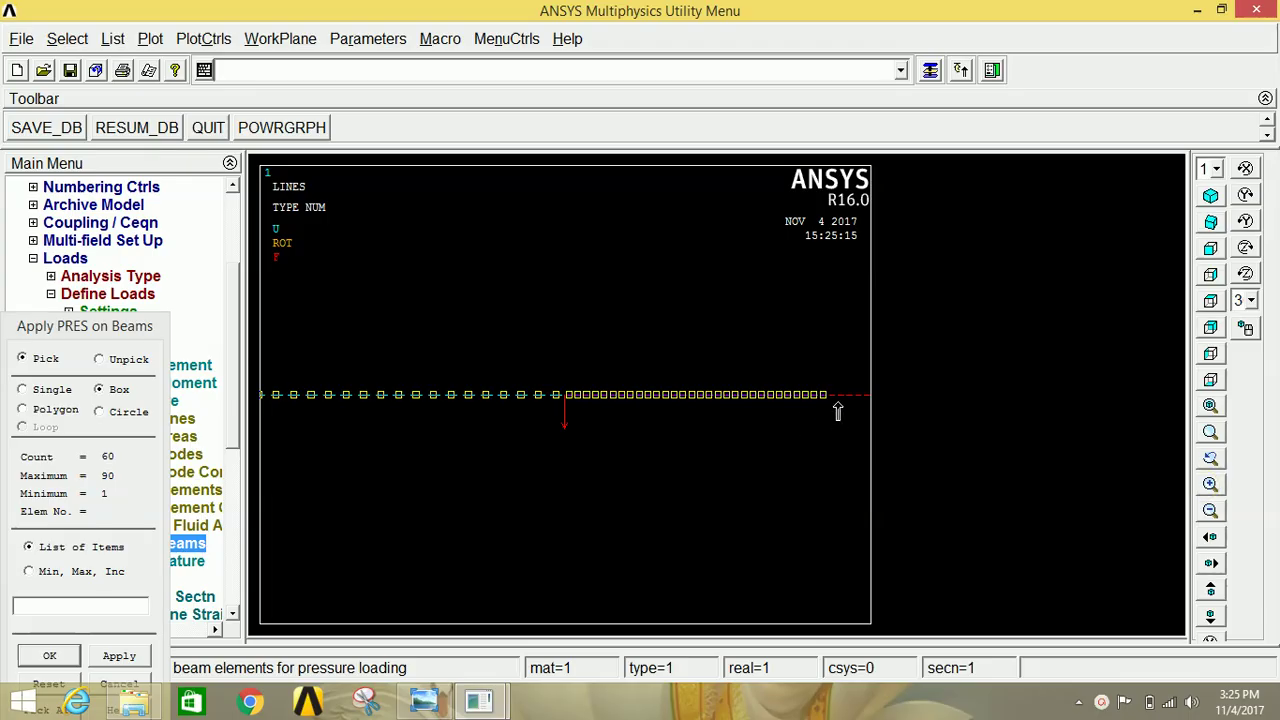
pyautogui.click(825, 396)
pyautogui.click(1210, 511)
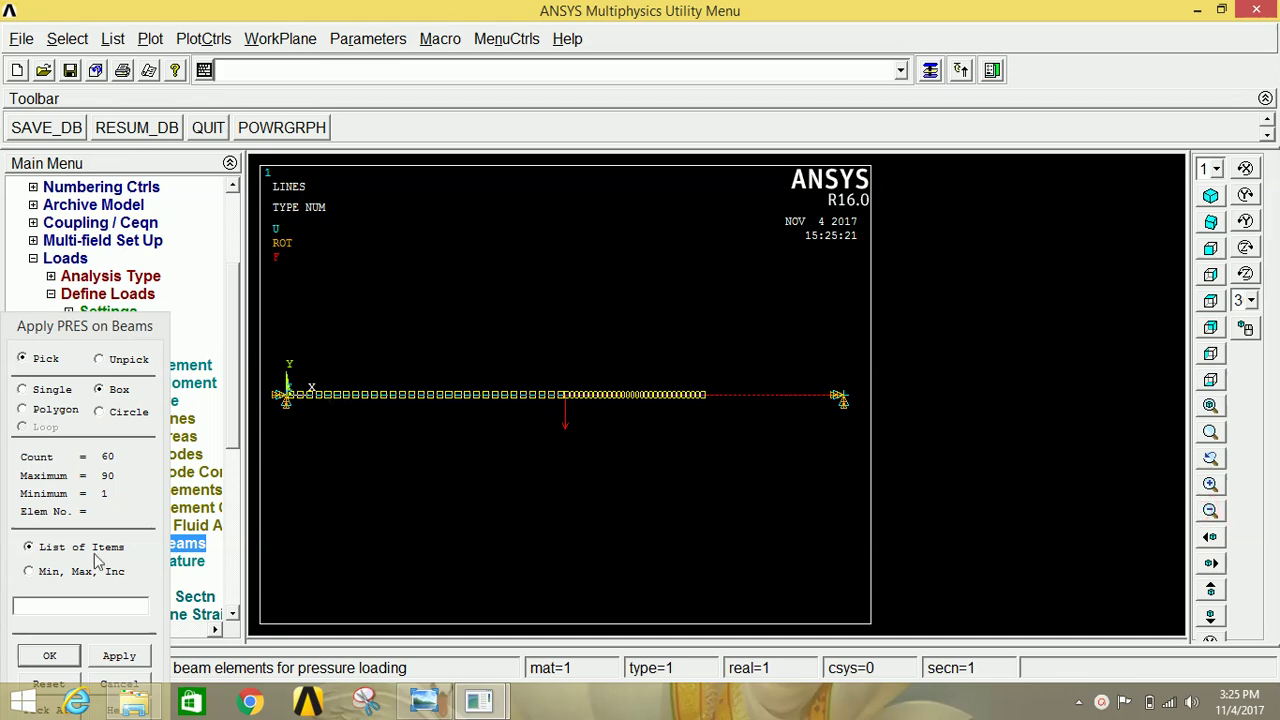
pyautogui.click(120, 658)
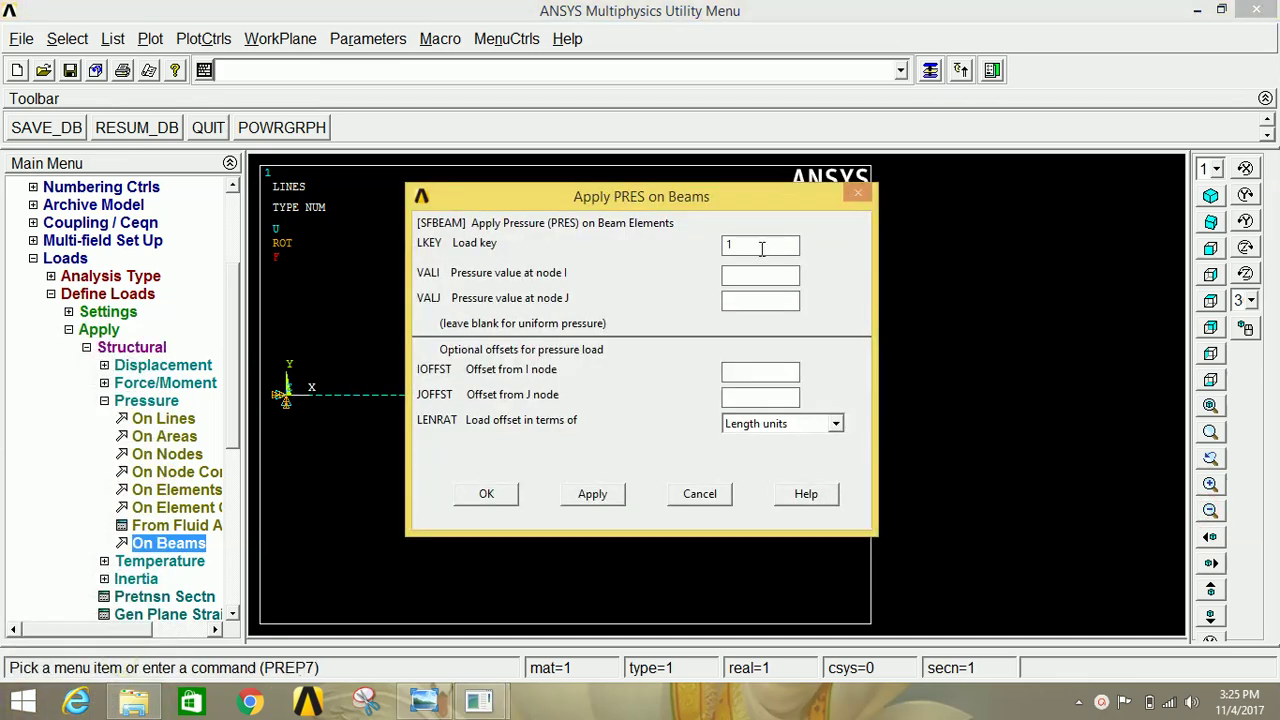
pyautogui.doubleClick(733, 247)
pyautogui.click(731, 272)
pyautogui.click(739, 297)
pyautogui.click(742, 273)
pyautogui.click(483, 496)
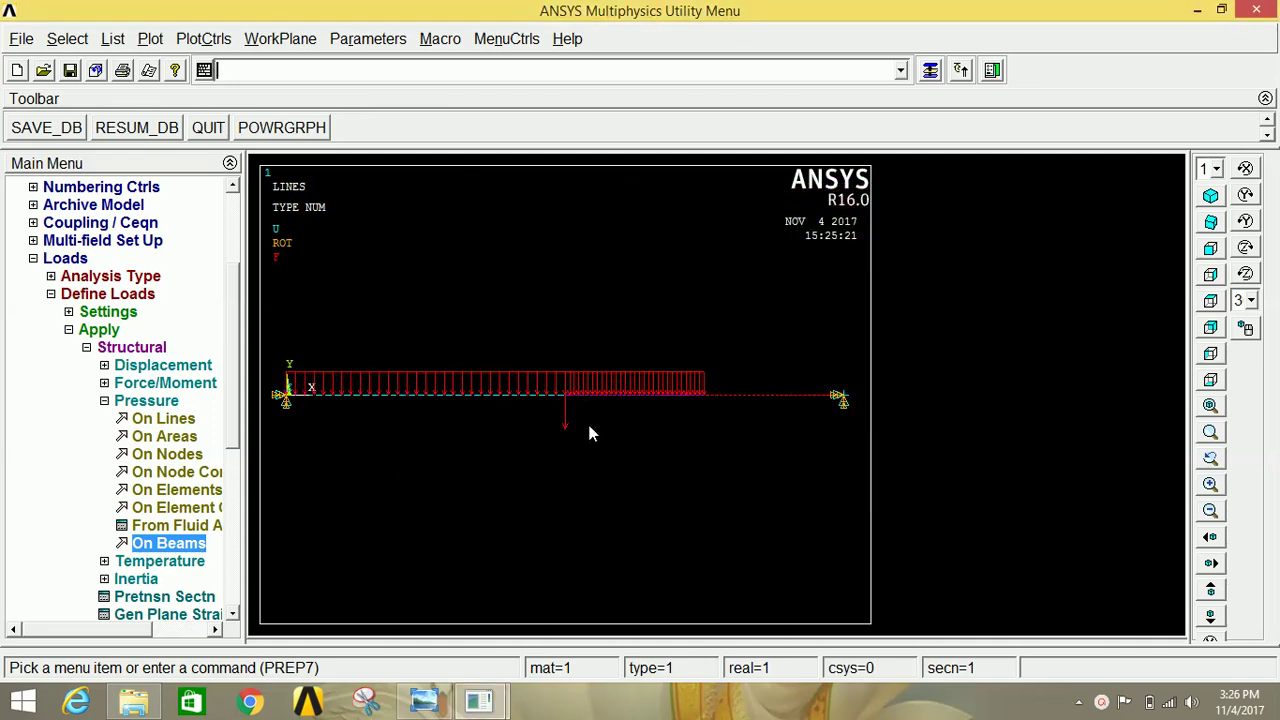
# Step: Solve the current load step and close the solution note and status window
pyautogui.click(95, 294)
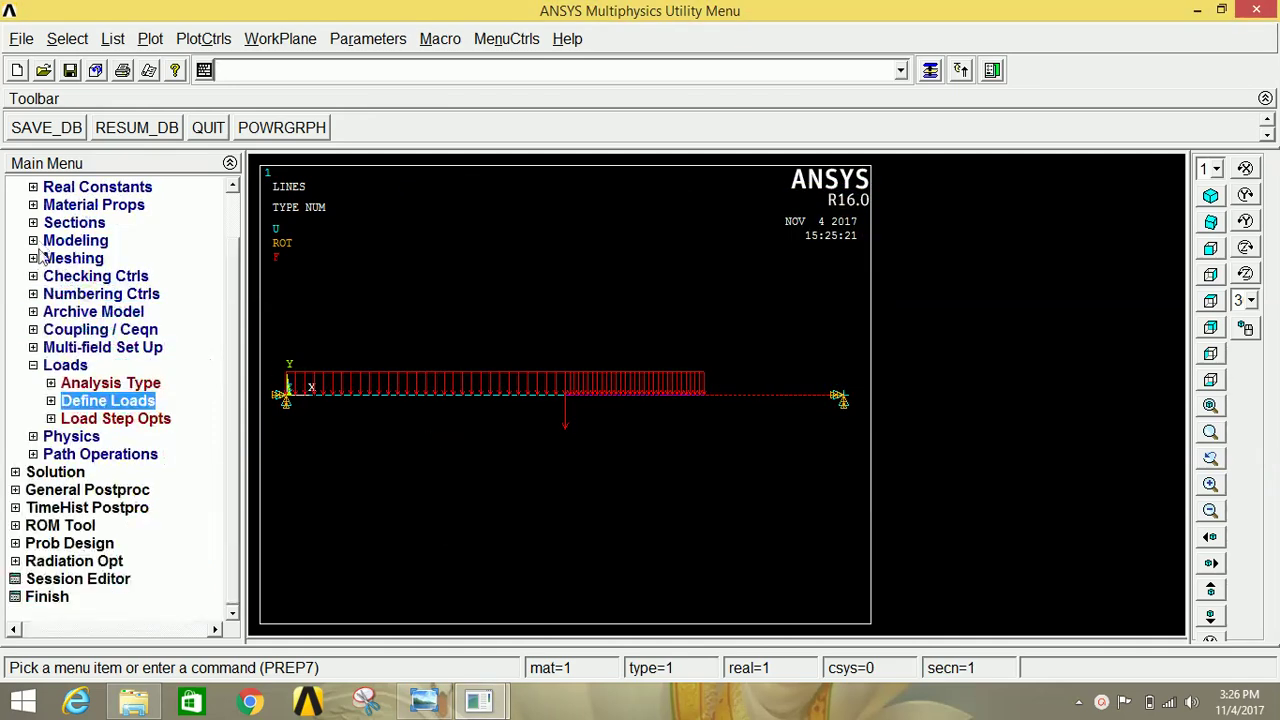
pyautogui.click(72, 366)
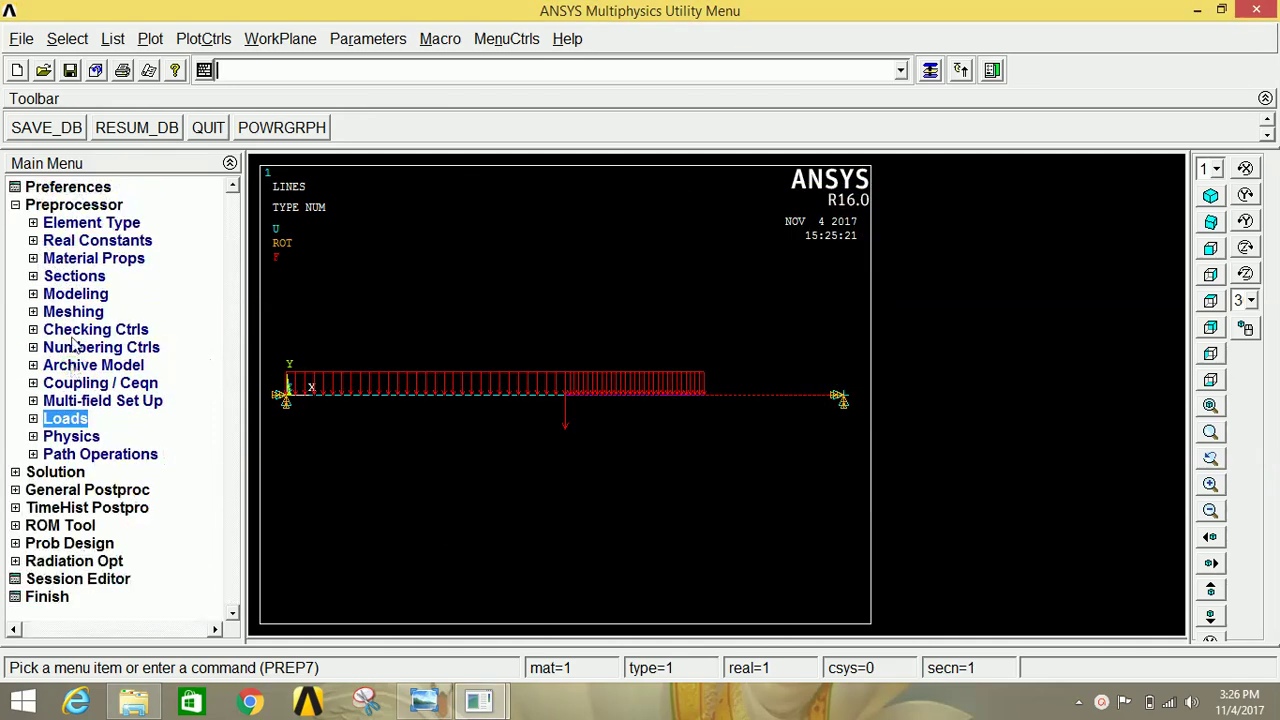
pyautogui.click(66, 206)
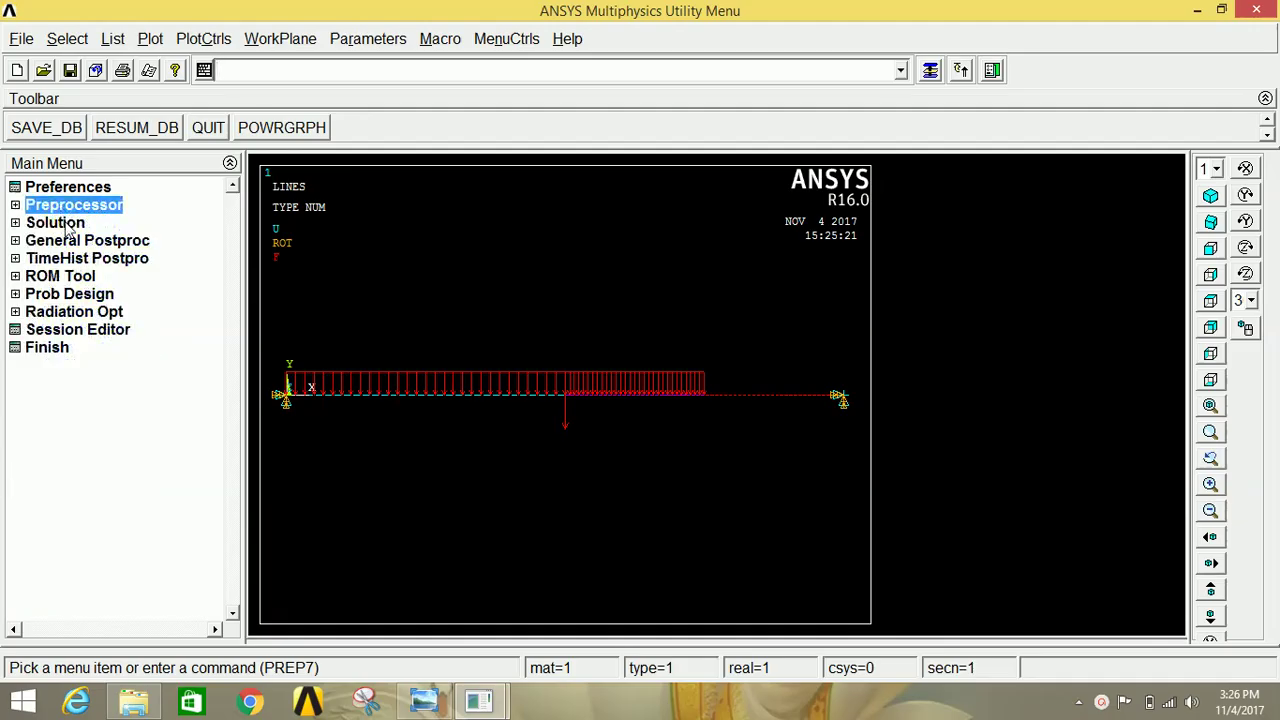
pyautogui.click(66, 224)
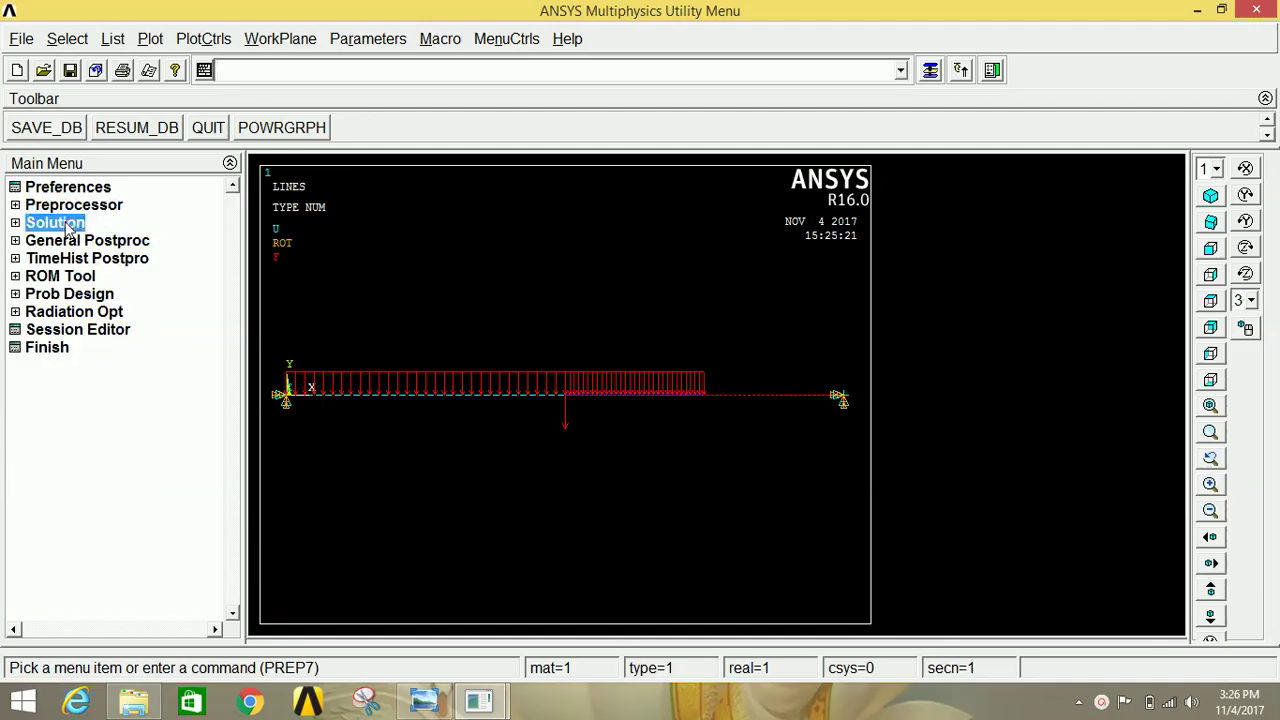
pyautogui.click(74, 330)
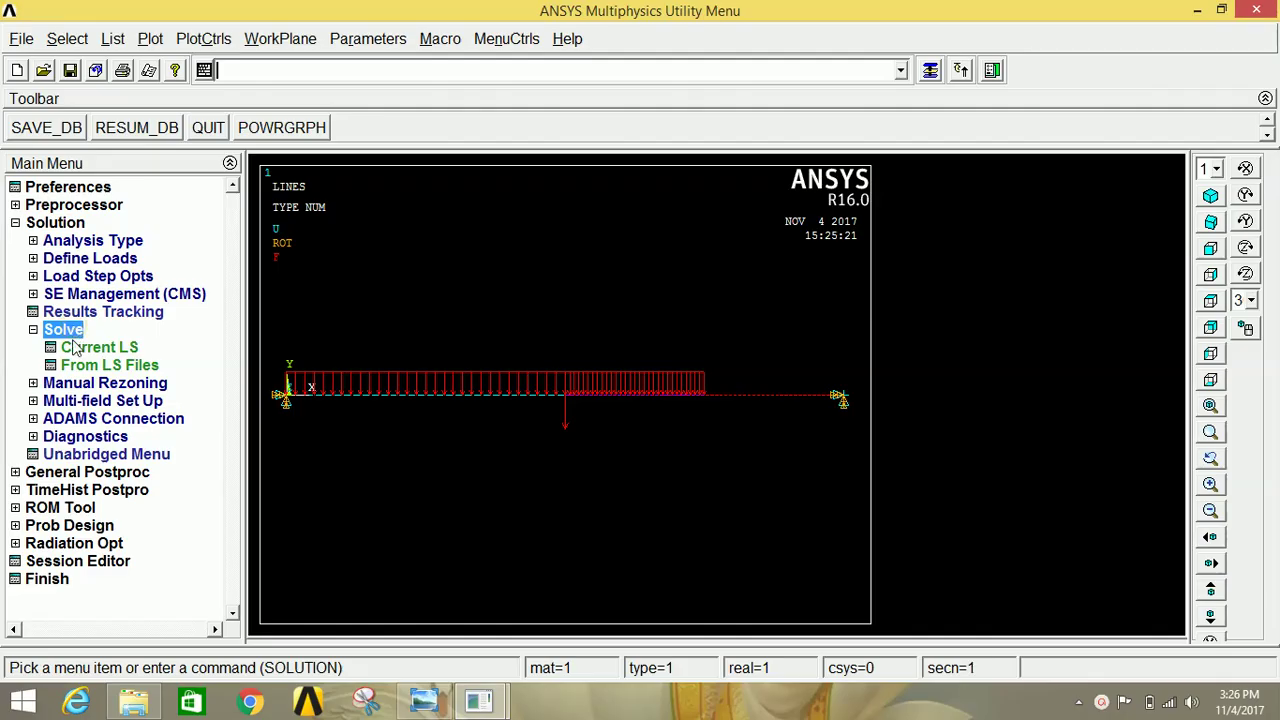
pyautogui.click(80, 348)
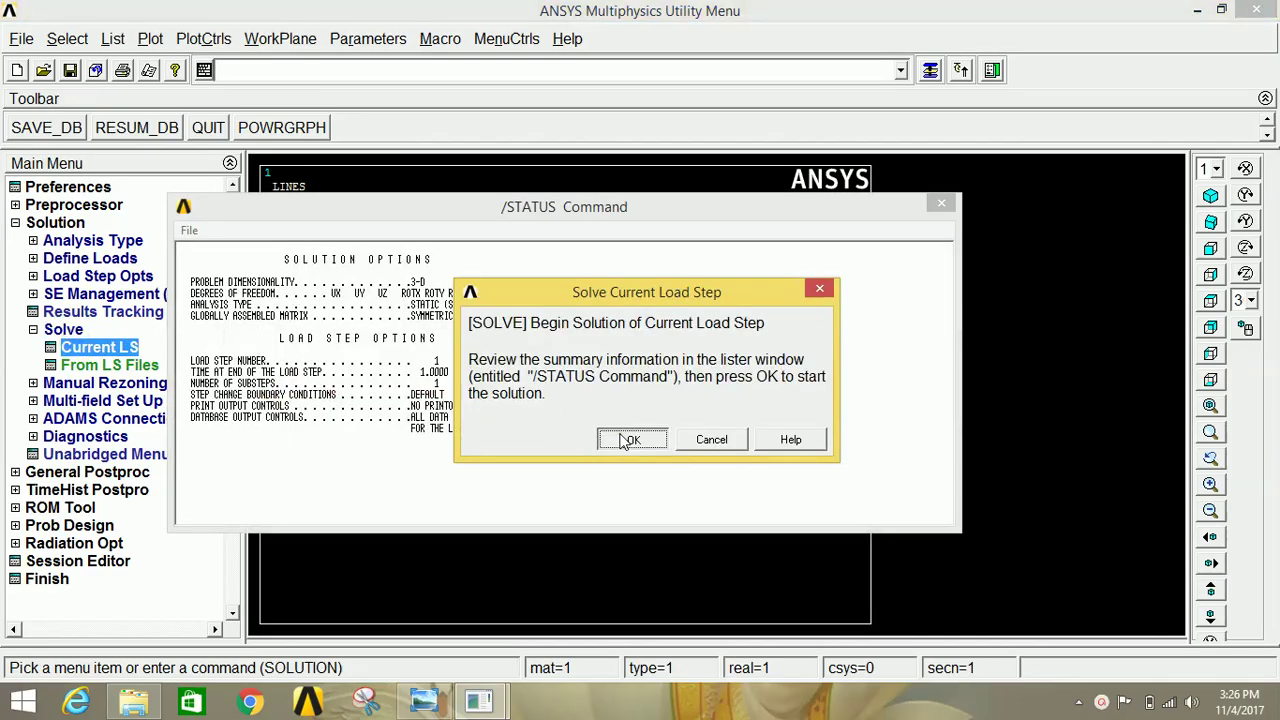
pyautogui.click(621, 439)
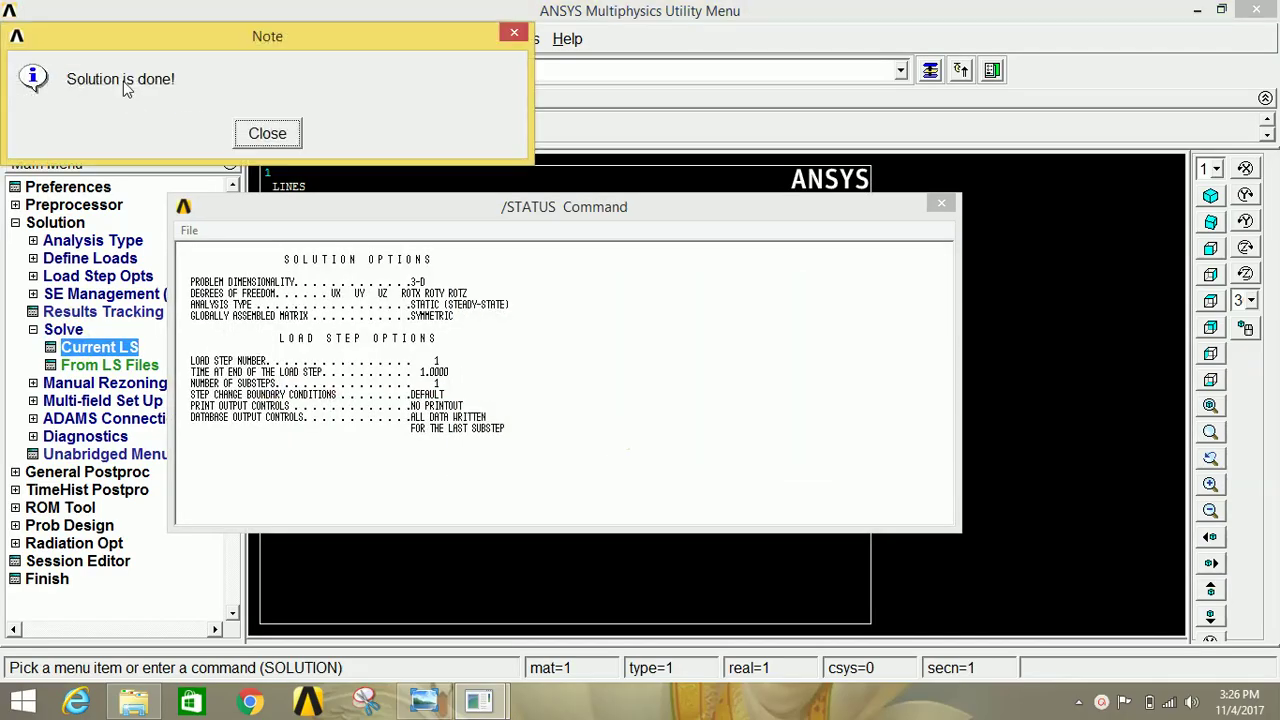
pyautogui.click(267, 133)
pyautogui.click(940, 206)
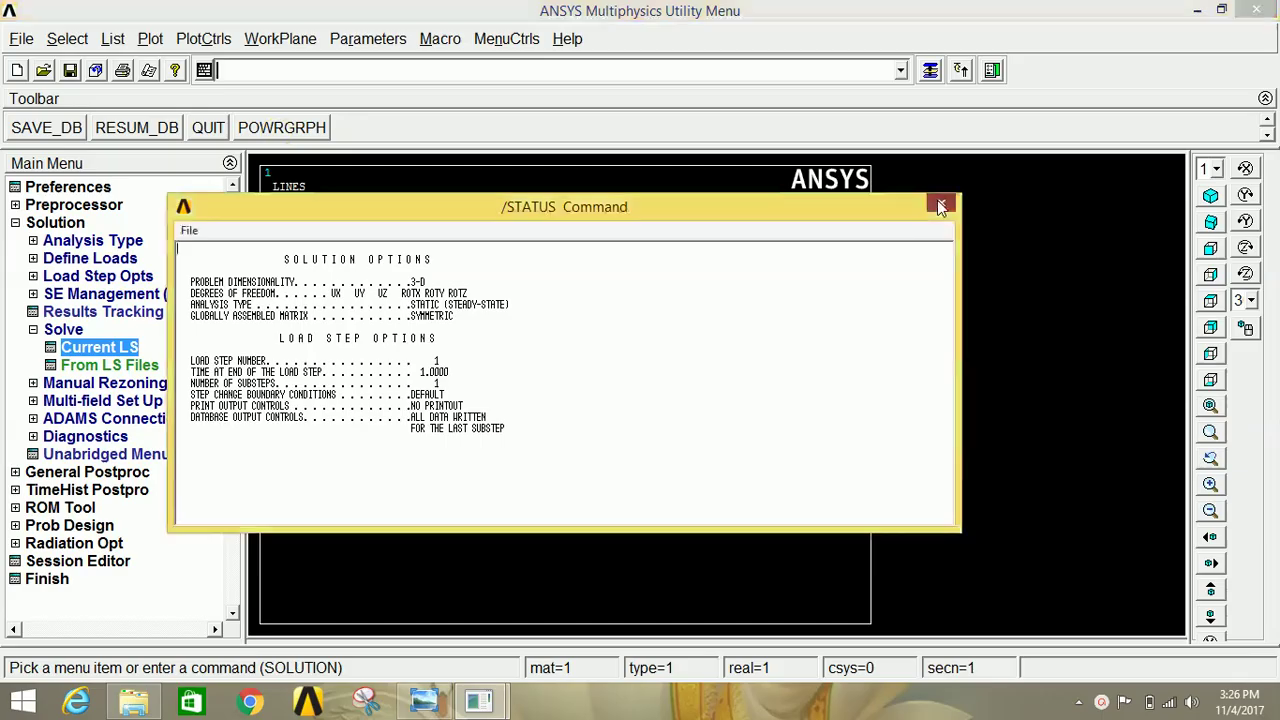
pyautogui.click(940, 206)
# Step: In the general postprocessor, define an element table item by sequence number SMISC, 3
pyautogui.click(56, 223)
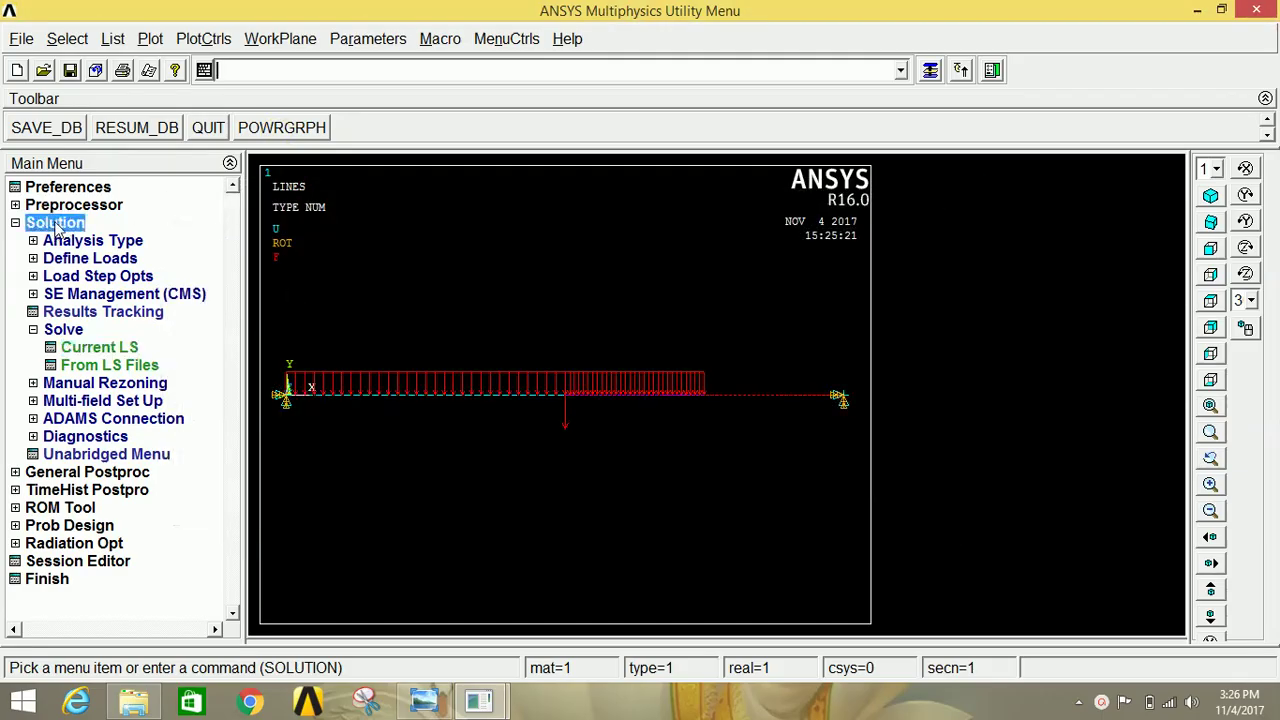
pyautogui.click(56, 224)
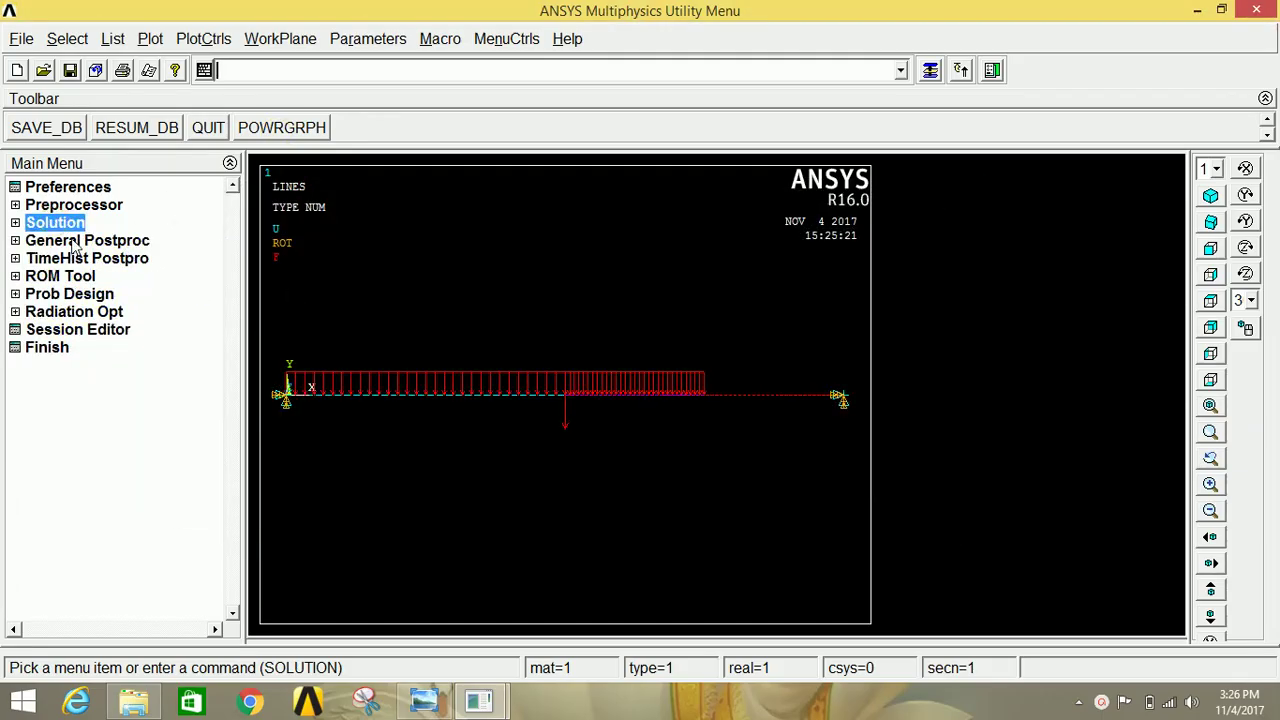
pyautogui.click(72, 243)
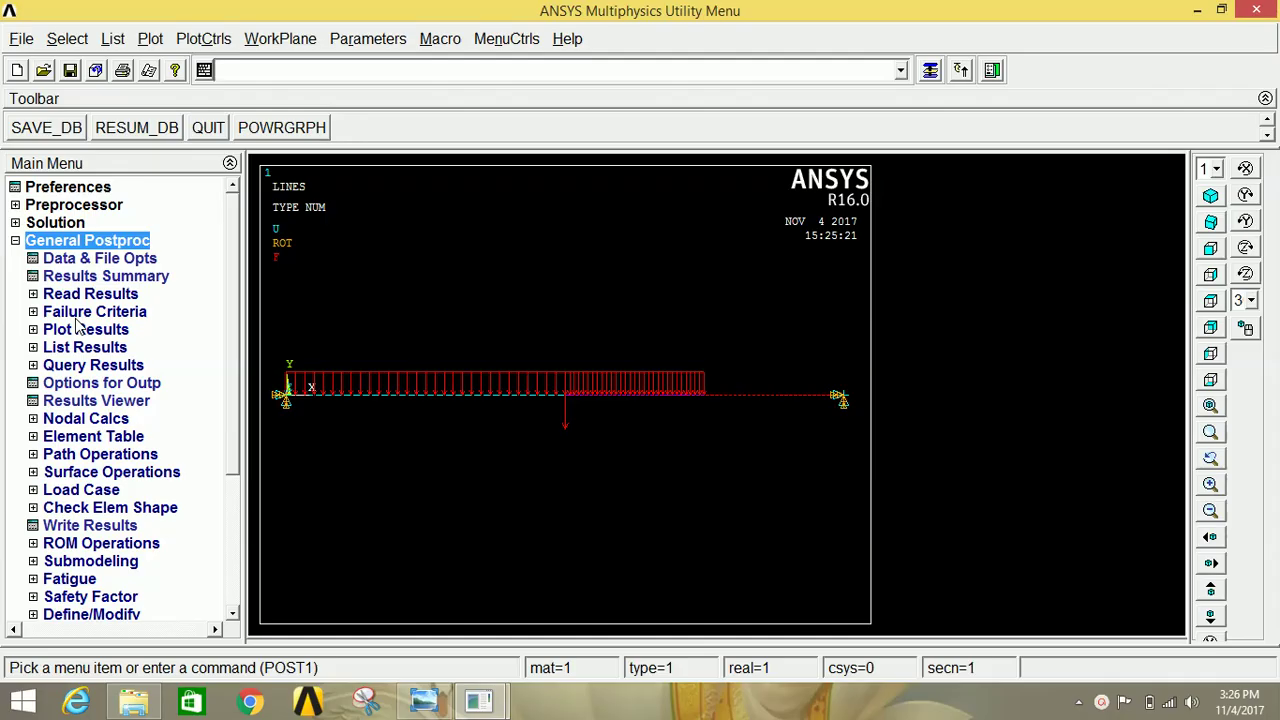
pyautogui.click(87, 440)
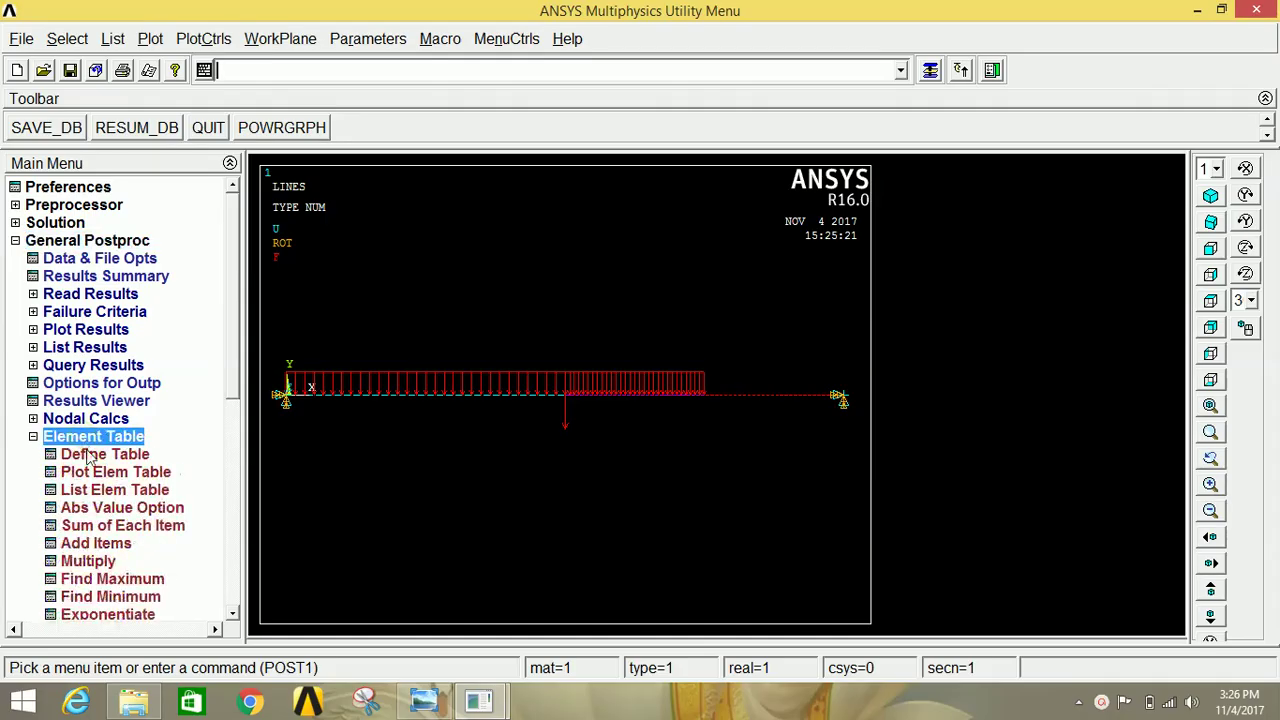
pyautogui.click(93, 456)
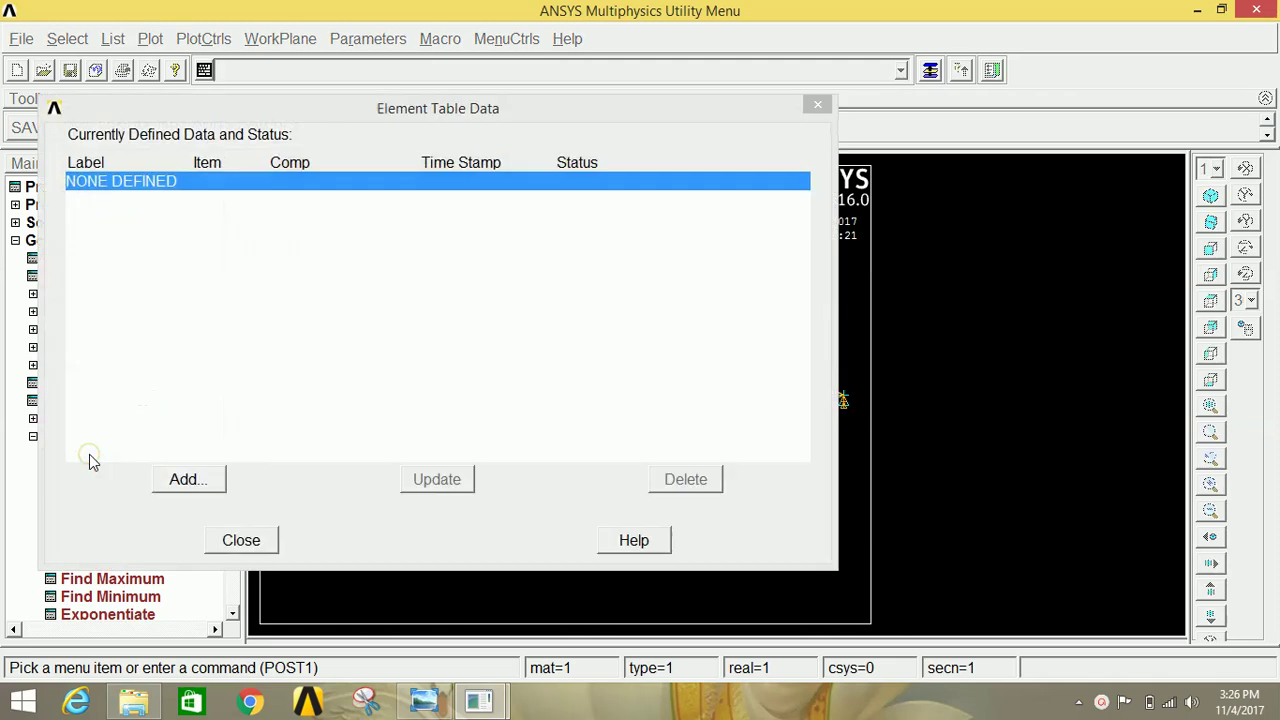
pyautogui.click(212, 484)
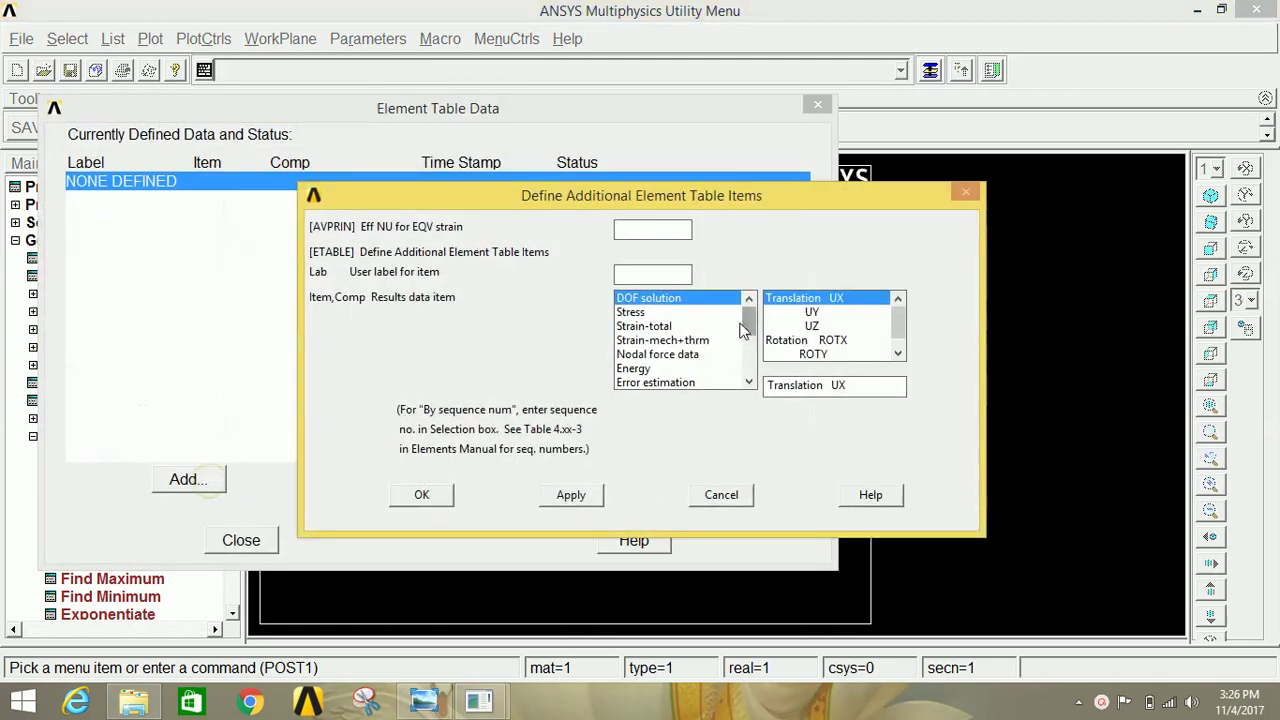
pyautogui.moveTo(745, 325); pyautogui.dragTo(748, 372)
pyautogui.click(686, 384)
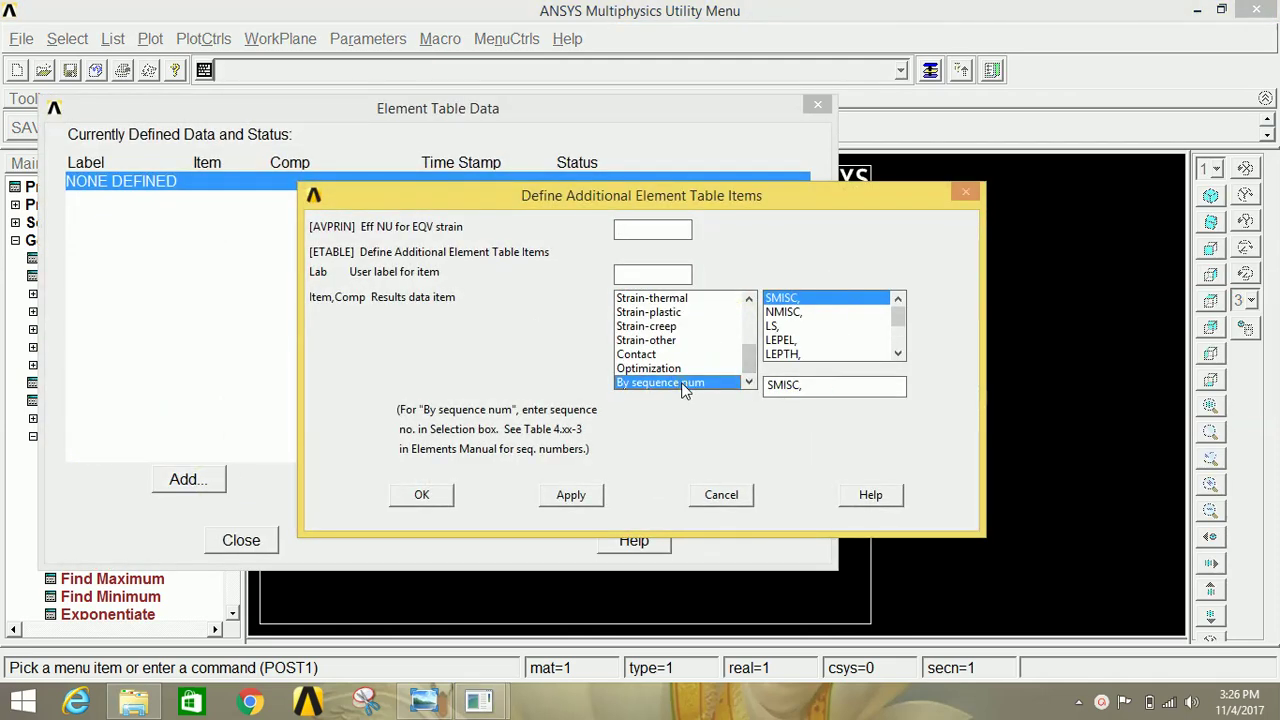
pyautogui.click(828, 385)
pyautogui.write('3')
pyautogui.click(571, 495)
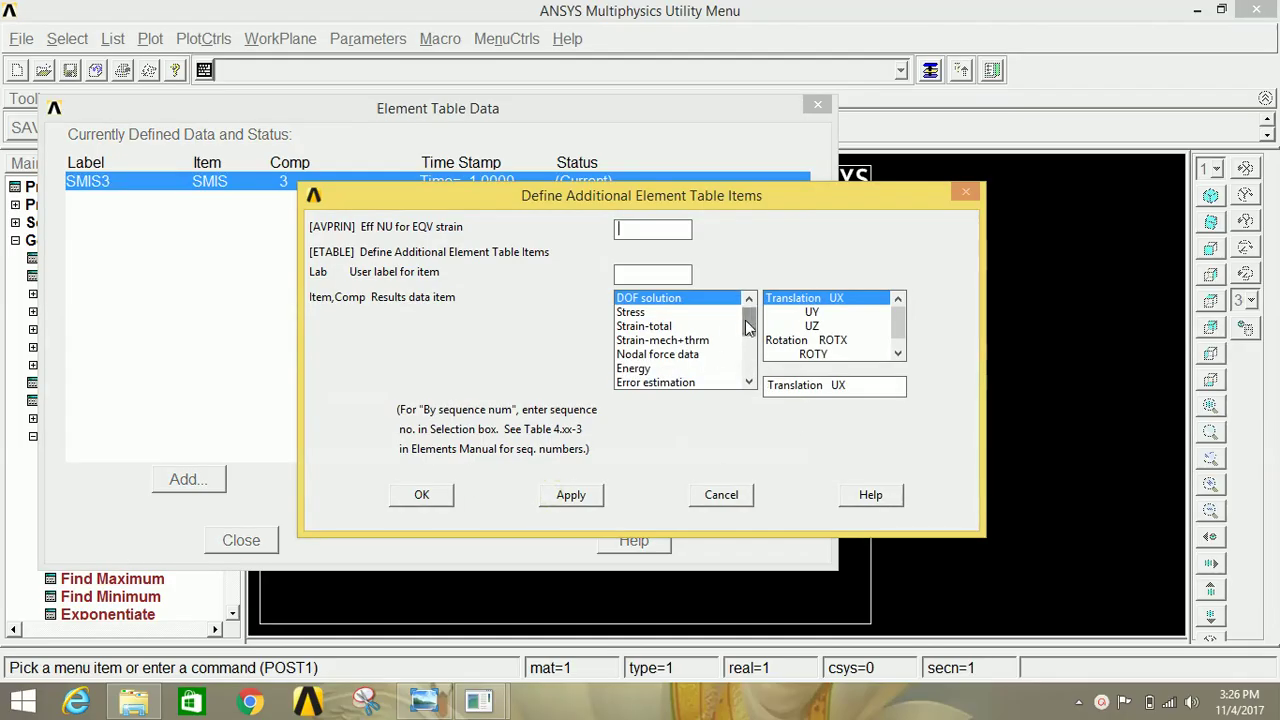
# Step: Add a second element table item by sequence number SMISC, 6
pyautogui.moveTo(747, 320); pyautogui.dragTo(748, 370)
pyautogui.click(695, 383)
pyautogui.click(812, 385)
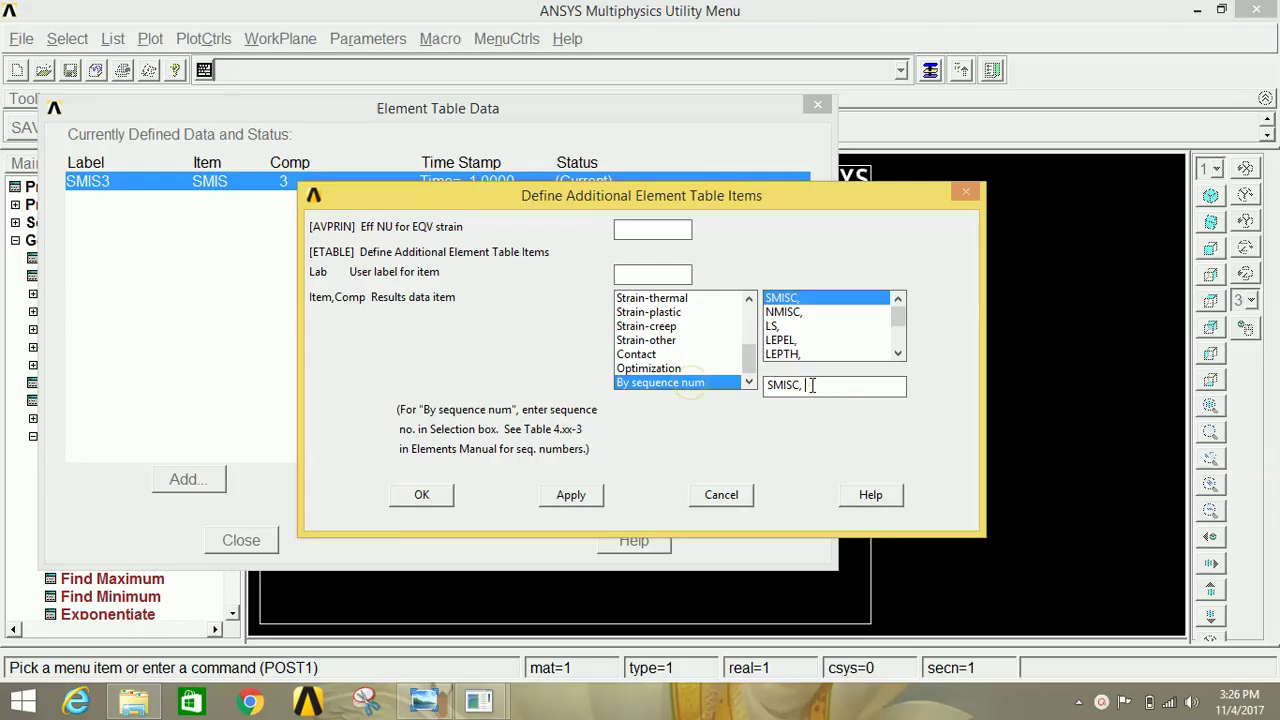
pyautogui.write('6')
pyautogui.click(571, 495)
# Step: Add a third element table item by sequence number SMISC, 16
pyautogui.moveTo(747, 318); pyautogui.dragTo(748, 372)
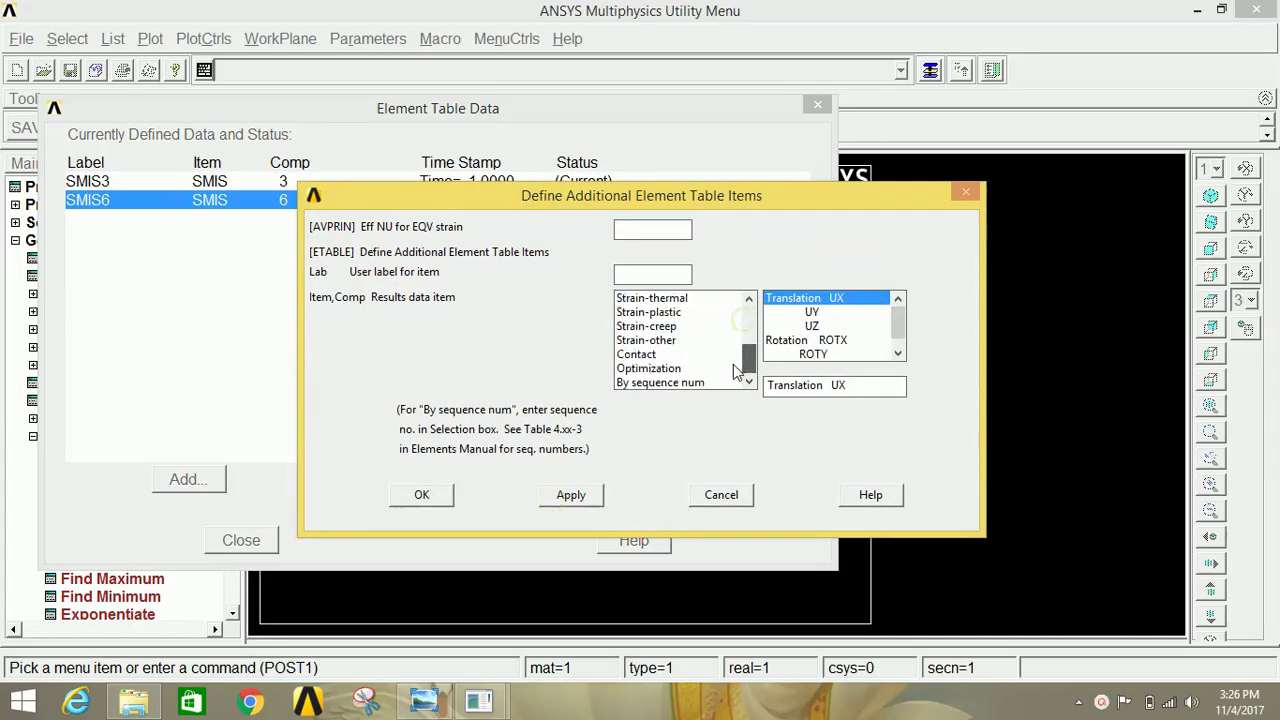
pyautogui.click(705, 383)
pyautogui.click(817, 387)
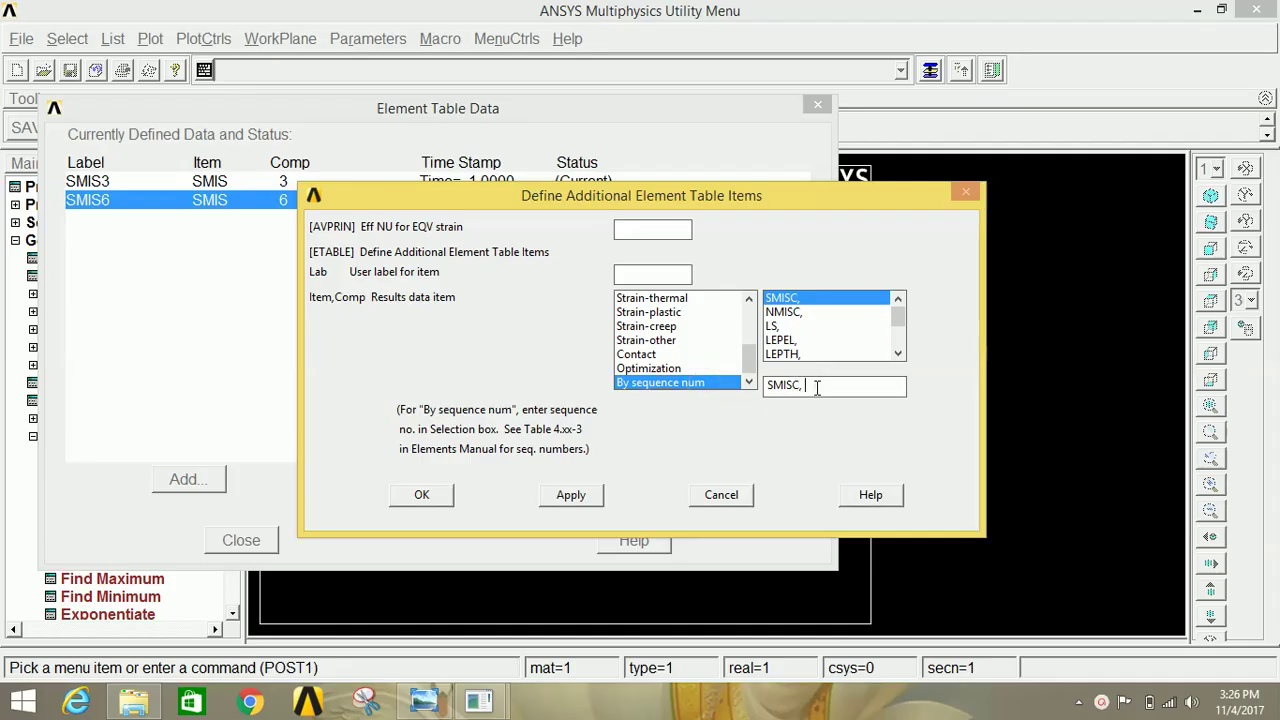
pyautogui.write('16')
pyautogui.click(571, 495)
# Step: Add a fourth element table item by sequence number SMISC, 19 and close the element table definition
pyautogui.click(738, 356)
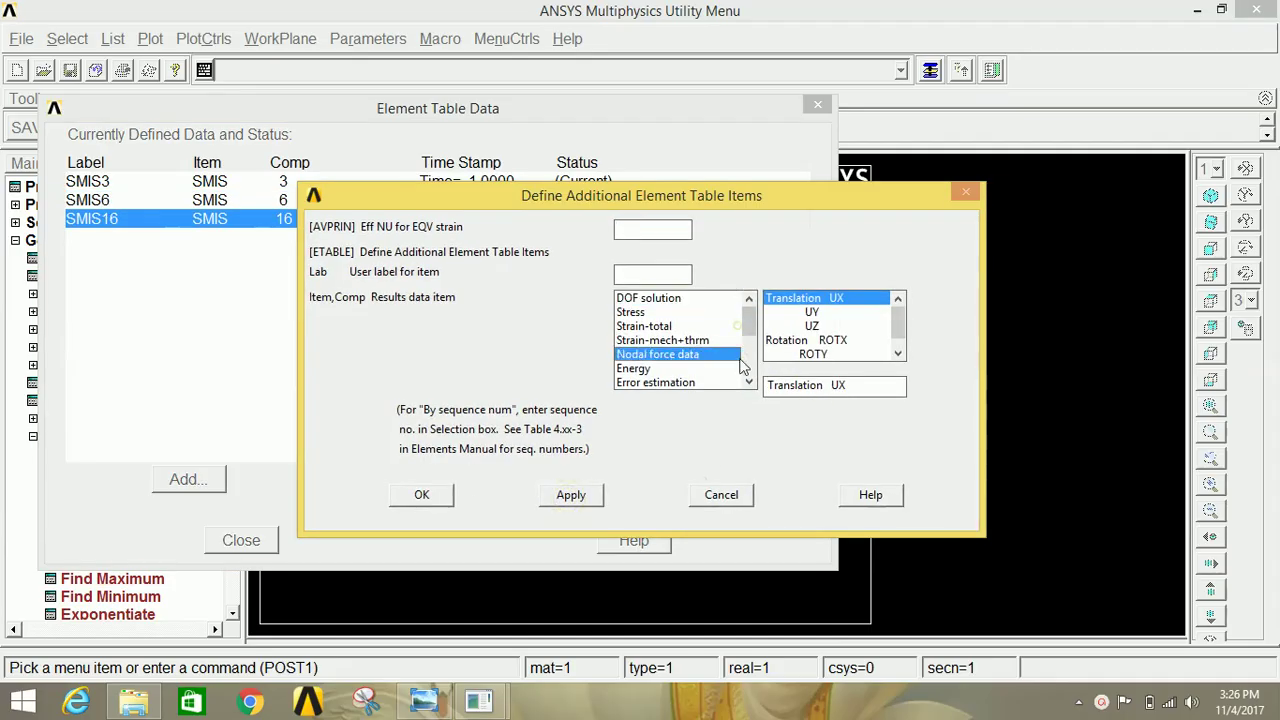
pyautogui.click(720, 382)
pyautogui.click(749, 382)
pyautogui.click(749, 382)
pyautogui.click(749, 382)
pyautogui.click(749, 382)
pyautogui.click(660, 382)
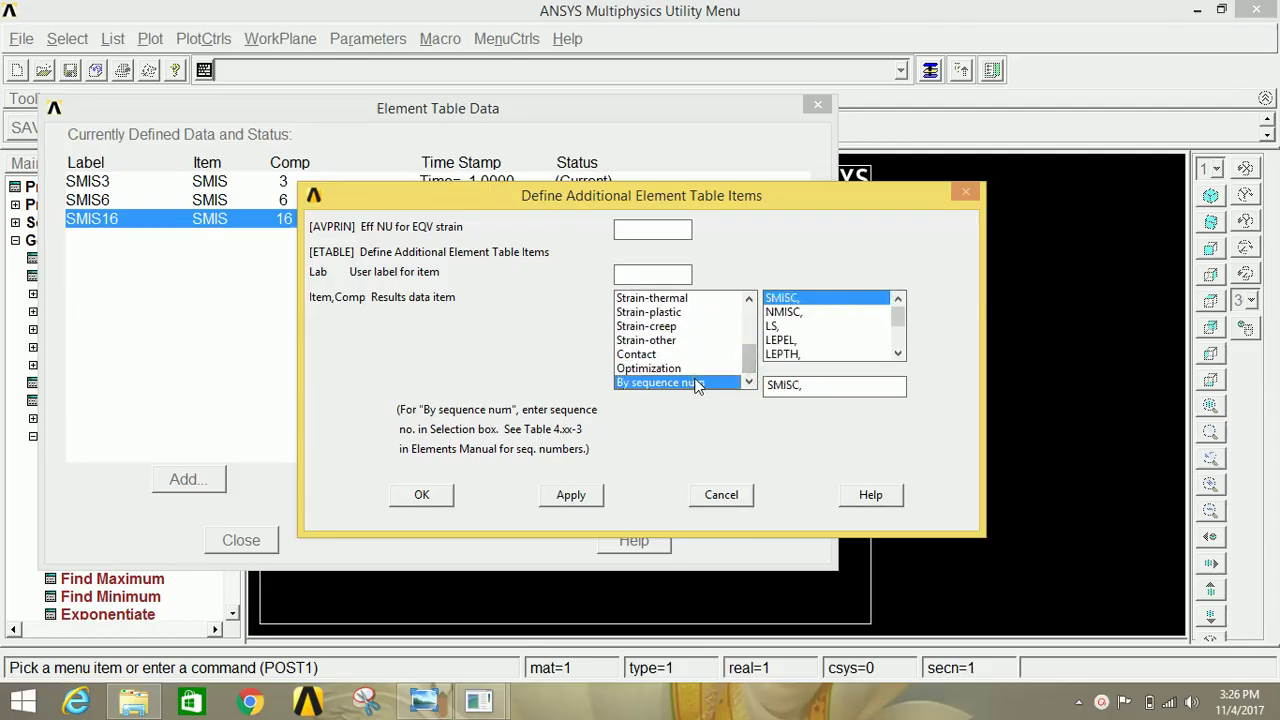
pyautogui.click(832, 385)
pyautogui.write('19')
pyautogui.click(445, 498)
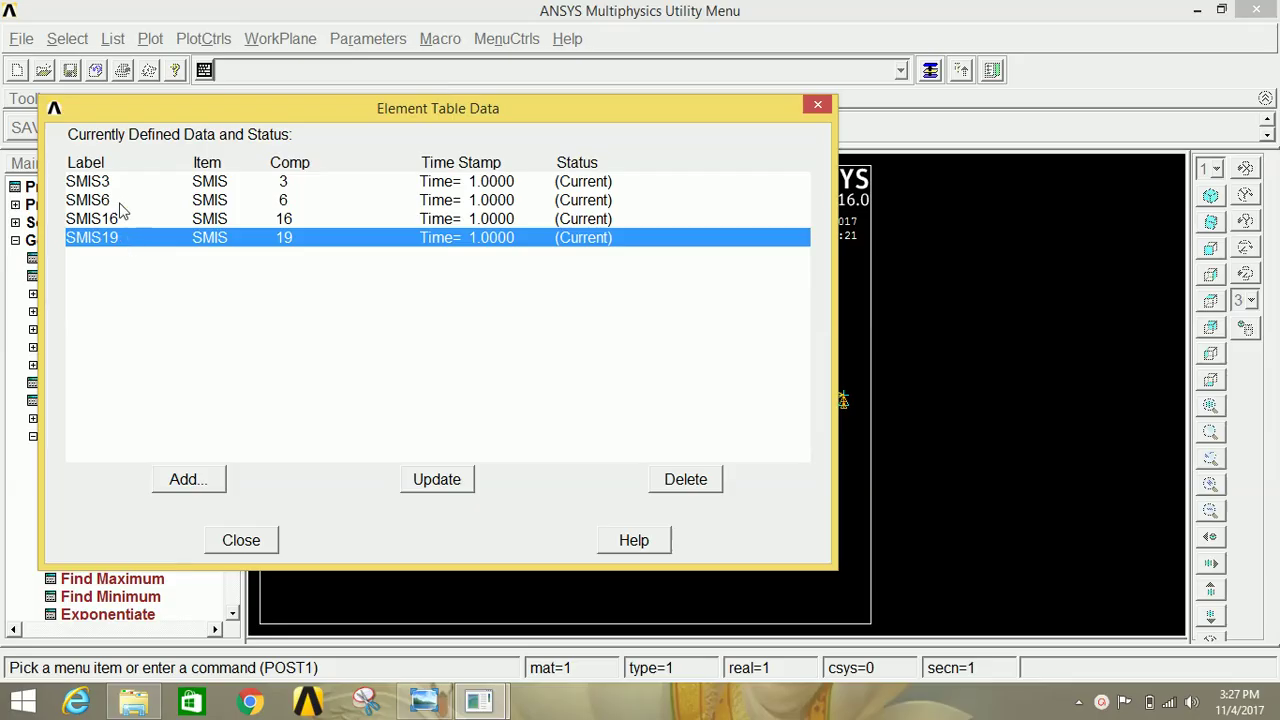
pyautogui.click(241, 540)
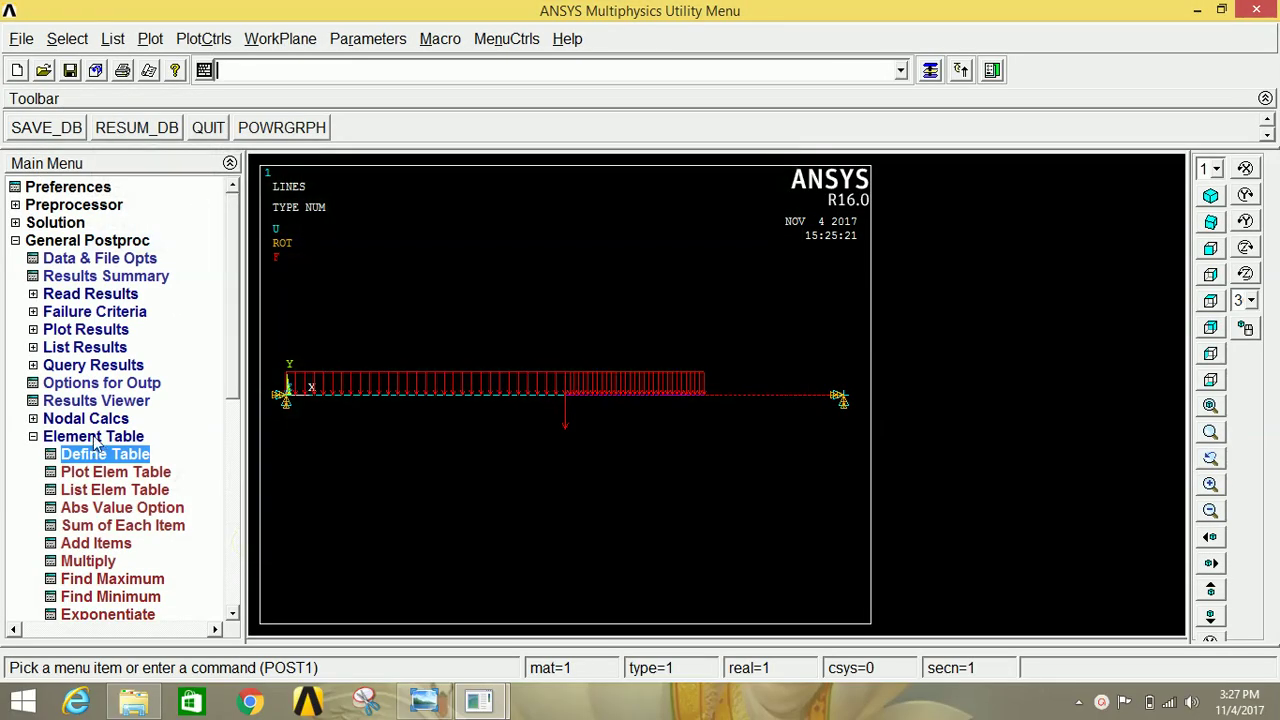
# Step: Plot the line element results on the undeformed shape with SMIS3 at node I and SMIS16 at node J
pyautogui.click(94, 440)
pyautogui.click(89, 332)
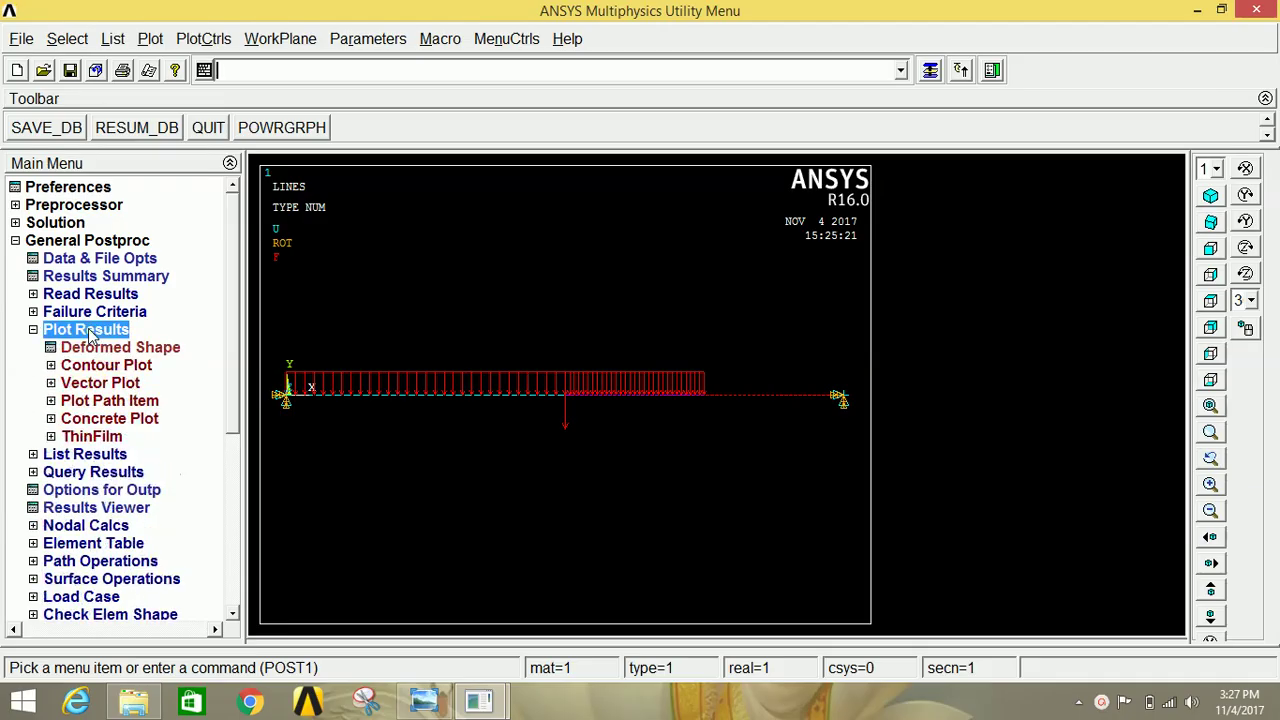
pyautogui.click(104, 365)
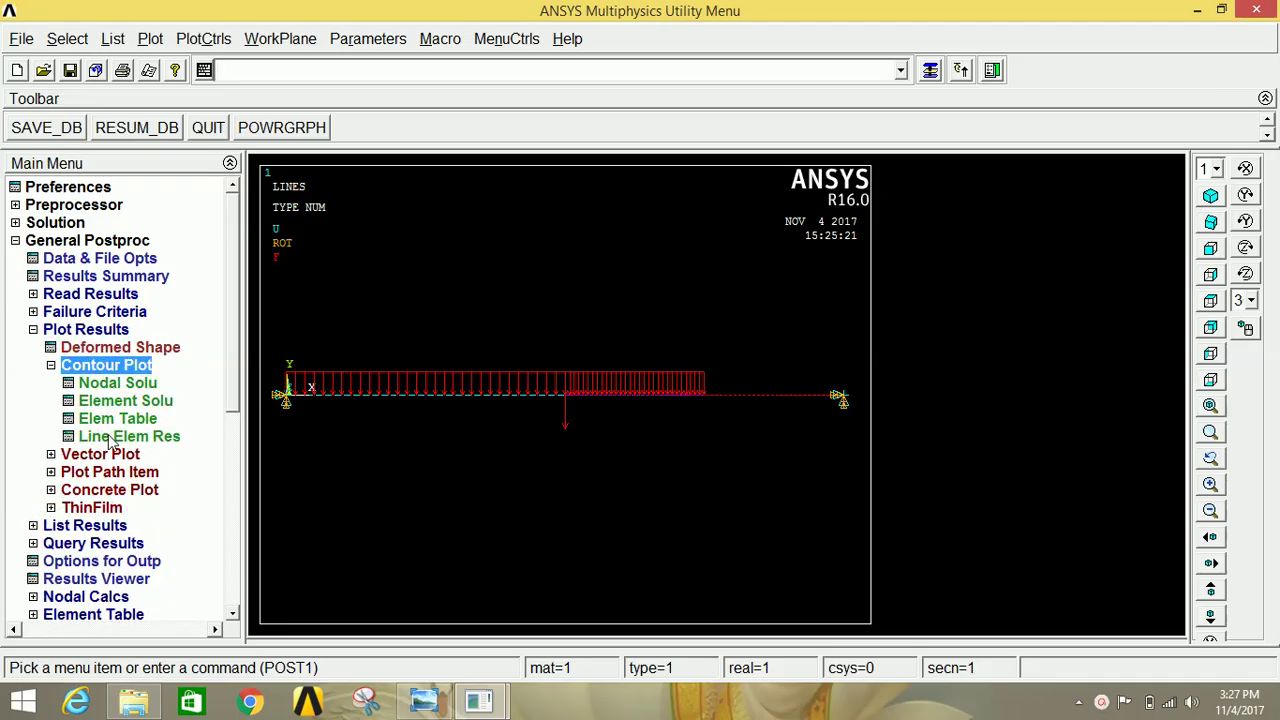
pyautogui.click(112, 438)
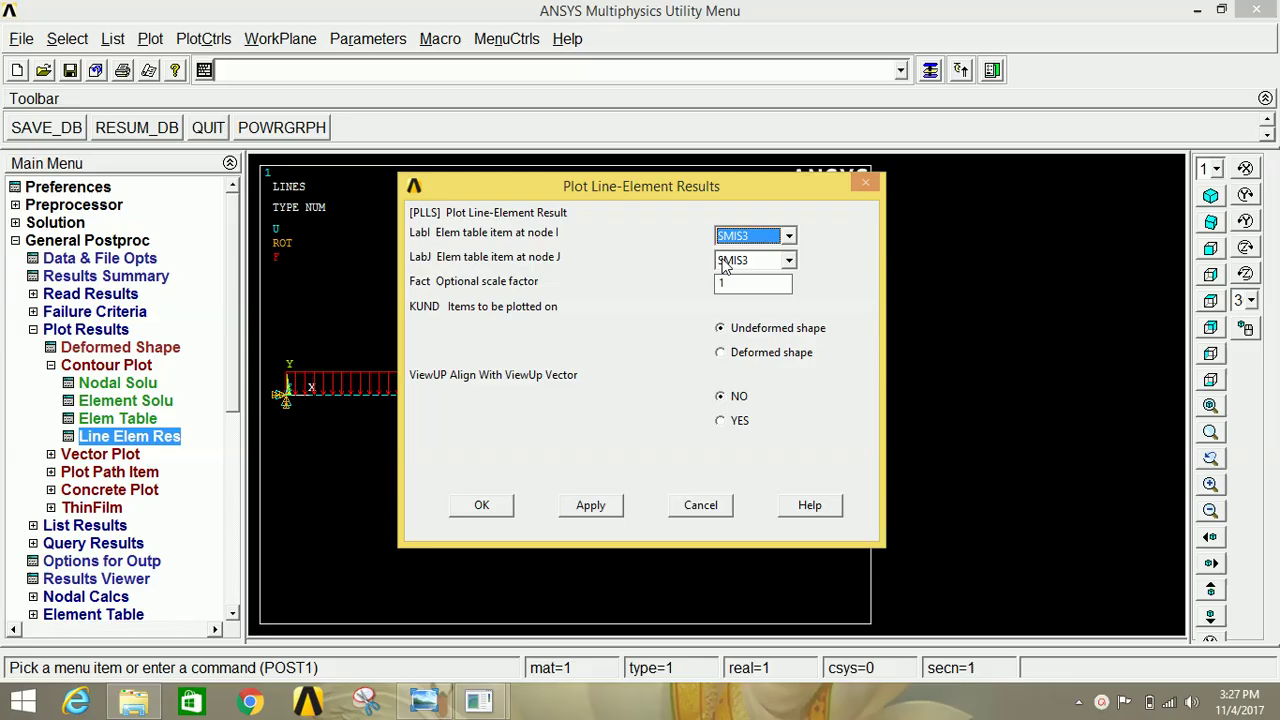
pyautogui.click(789, 235)
pyautogui.click(740, 254)
pyautogui.click(770, 259)
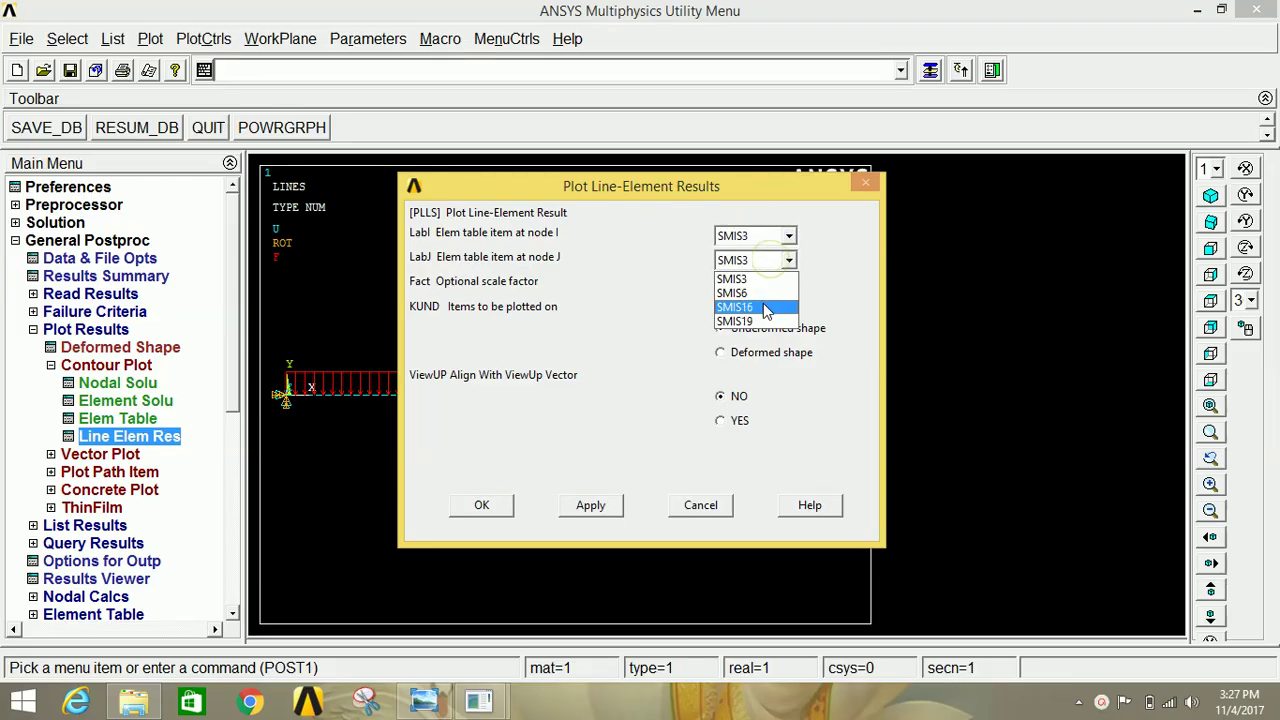
pyautogui.click(765, 307)
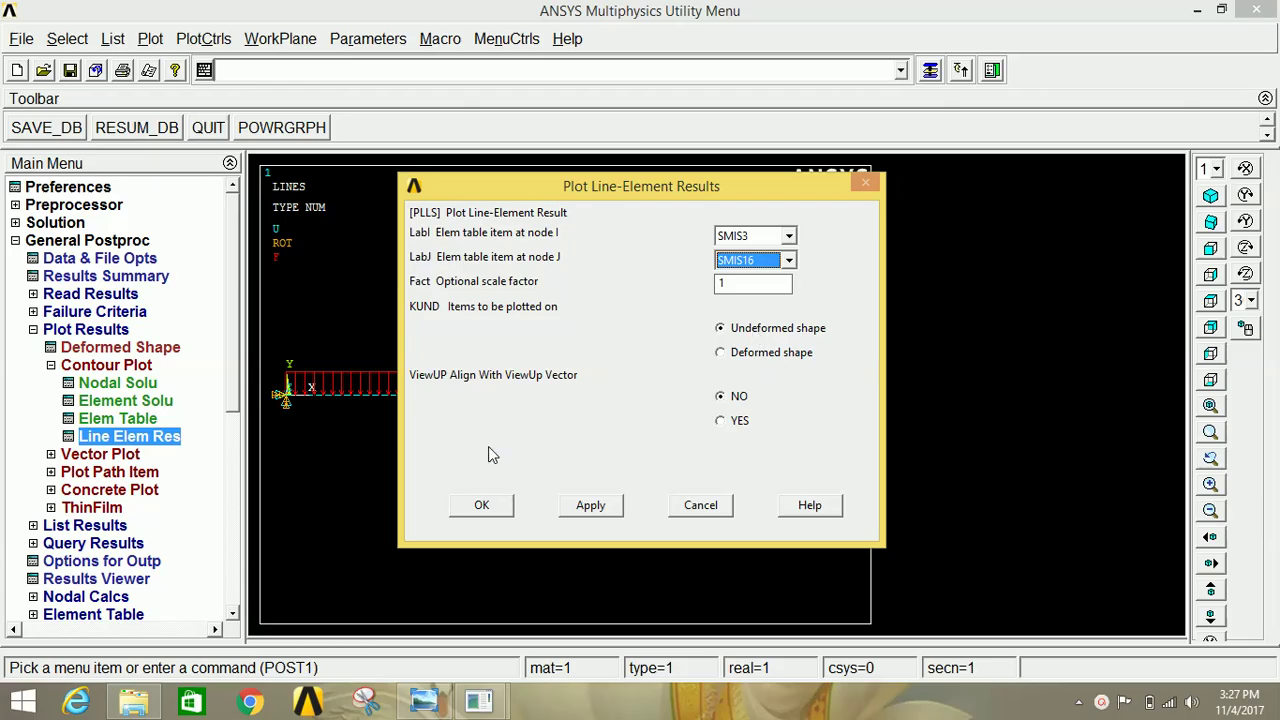
pyautogui.click(484, 505)
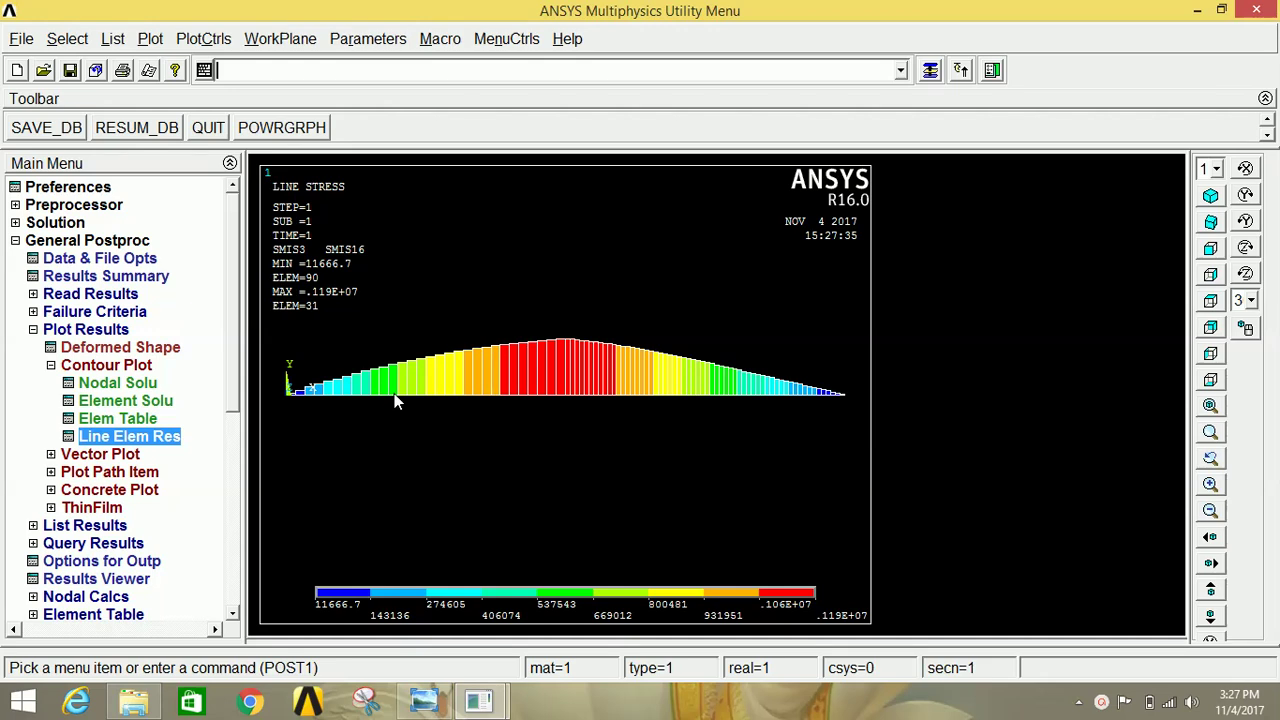
# Step: Plot the line element results on the undeformed shape with SMIS6 at node I and SMIS19 at node J
pyautogui.click(163, 433)
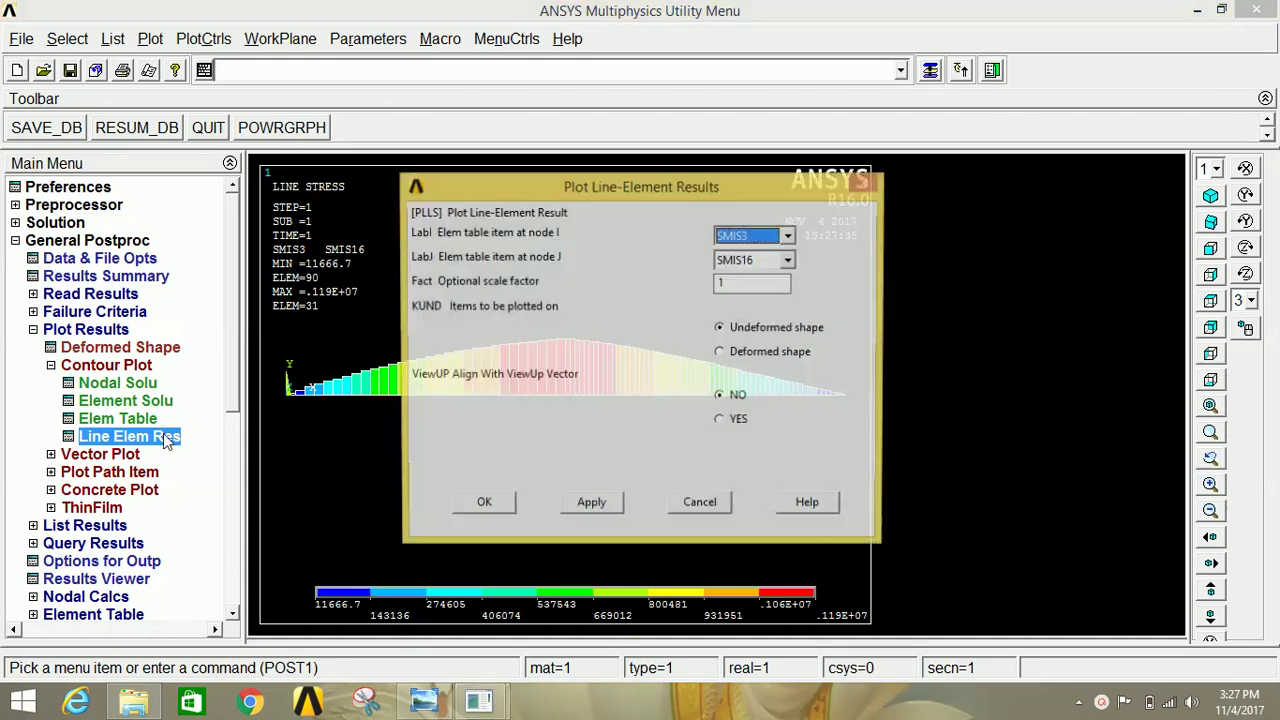
pyautogui.click(762, 238)
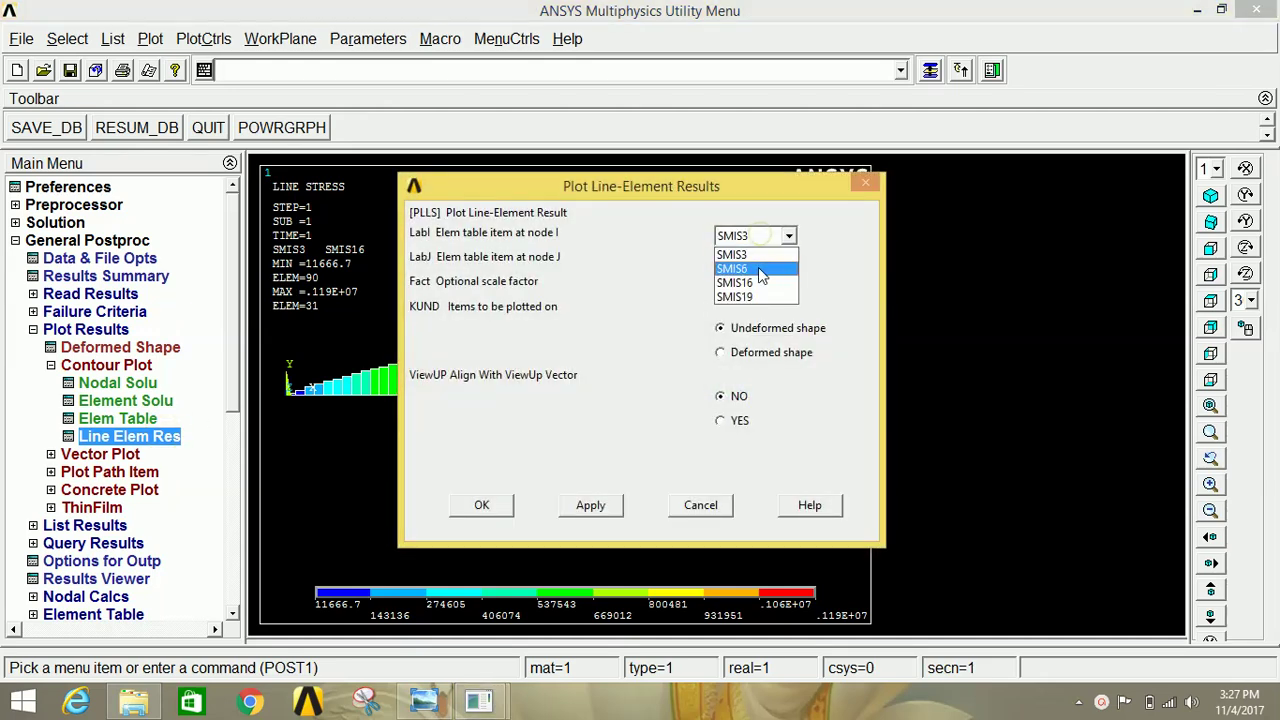
pyautogui.click(757, 260)
pyautogui.click(760, 262)
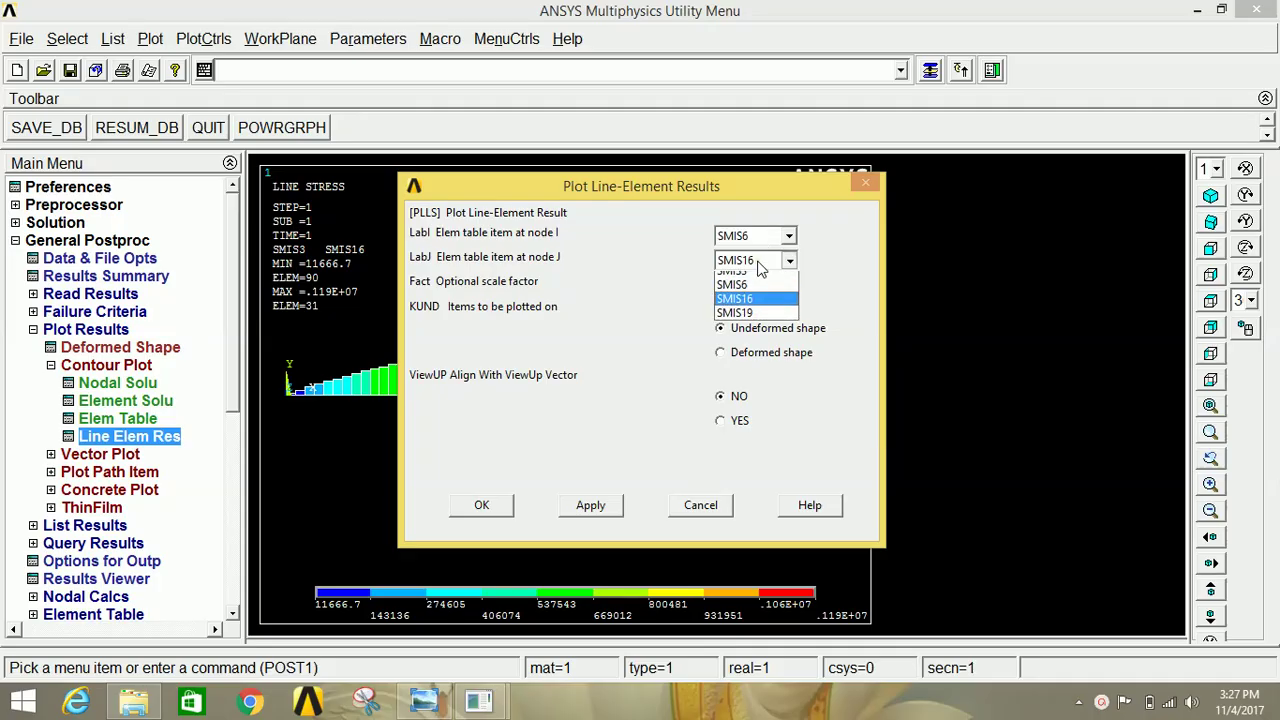
pyautogui.click(752, 316)
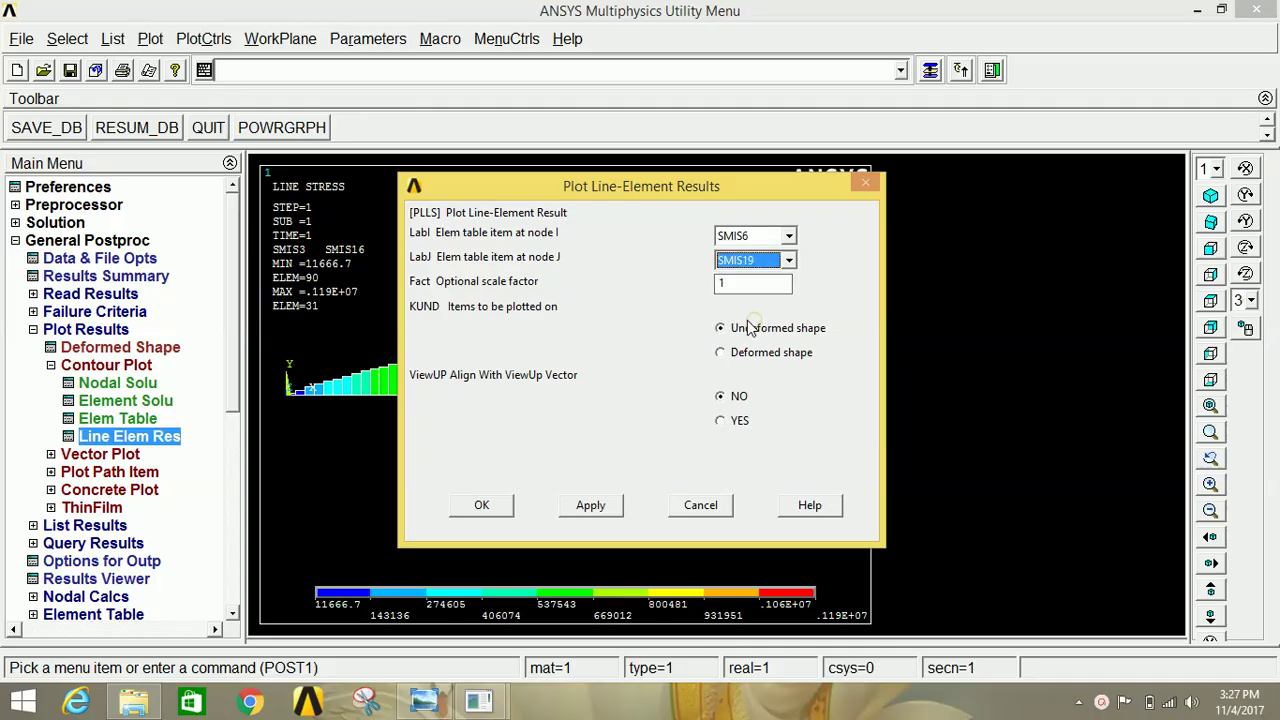
pyautogui.click(482, 505)
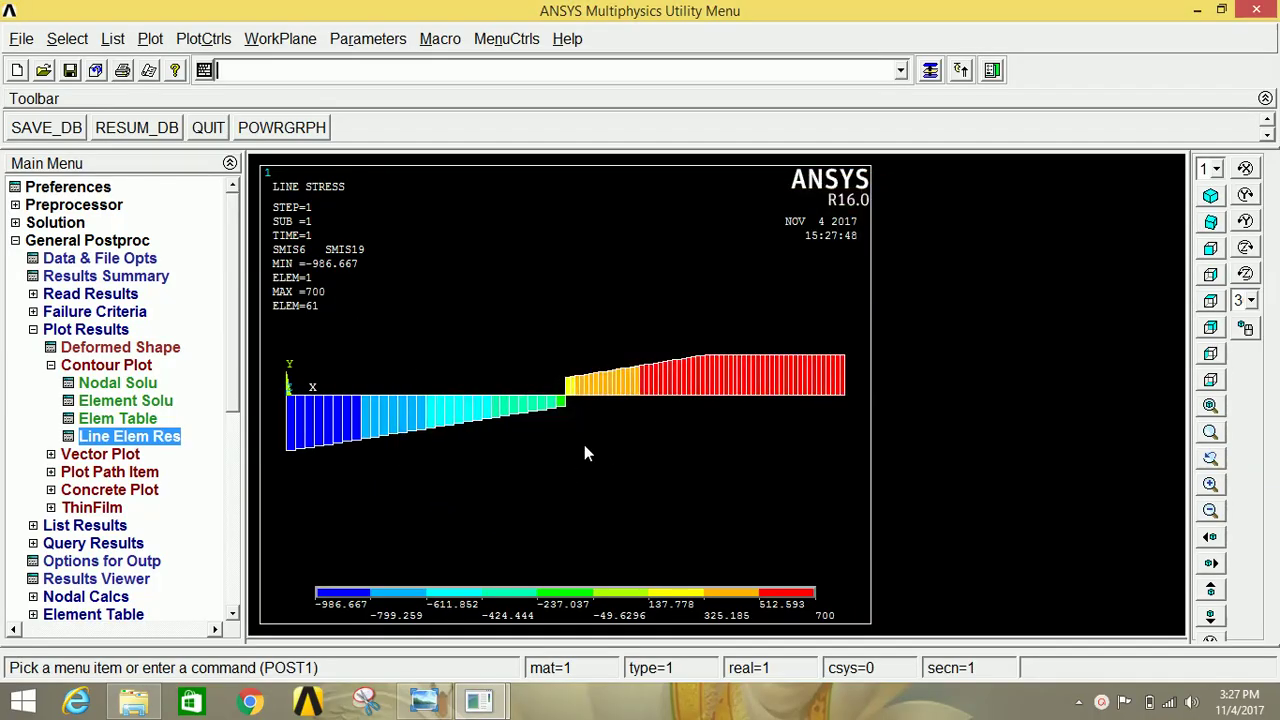
# Step: Plot the beam's deformed shape together with the undeformed shape
pyautogui.click(34, 331)
pyautogui.click(75, 336)
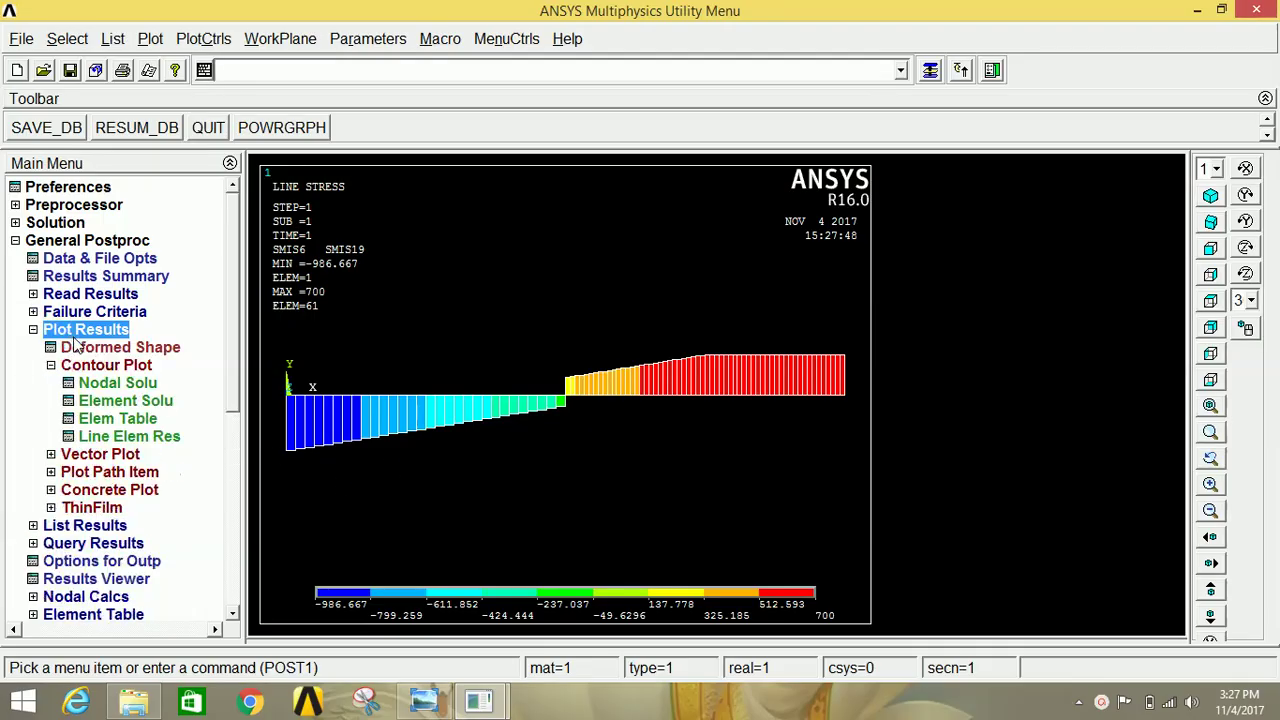
pyautogui.click(80, 347)
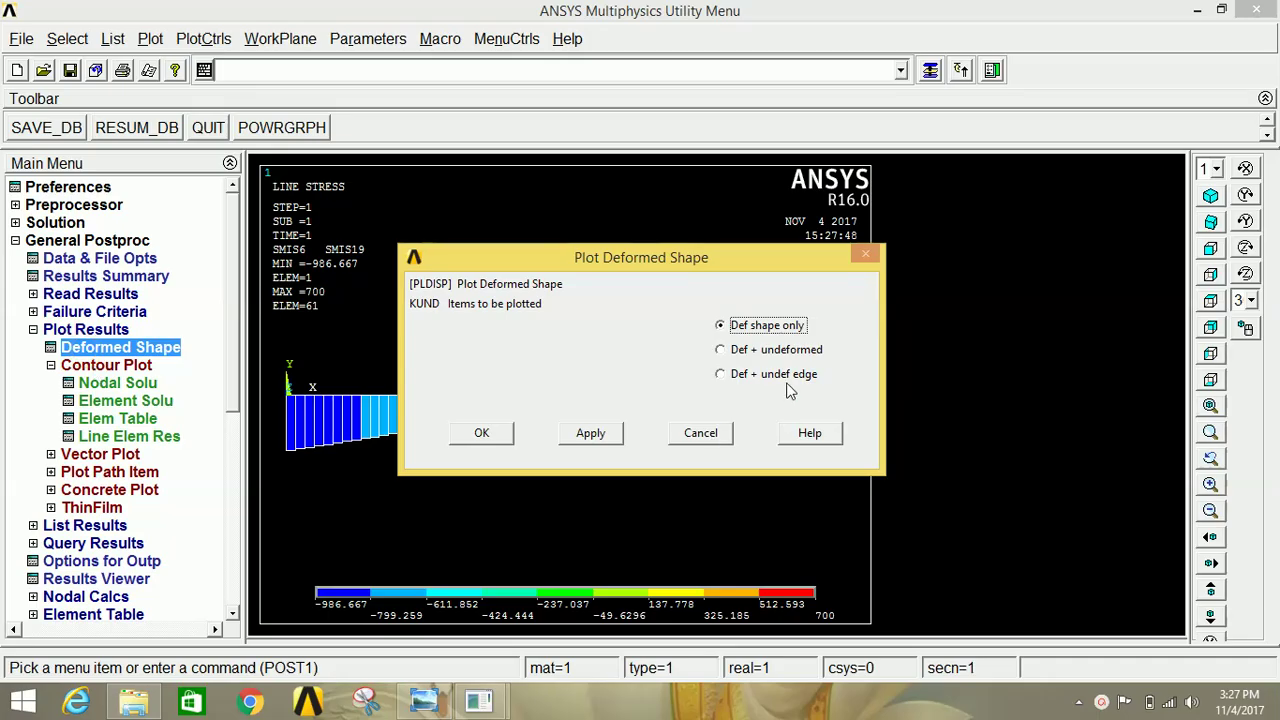
pyautogui.click(760, 350)
pyautogui.click(477, 440)
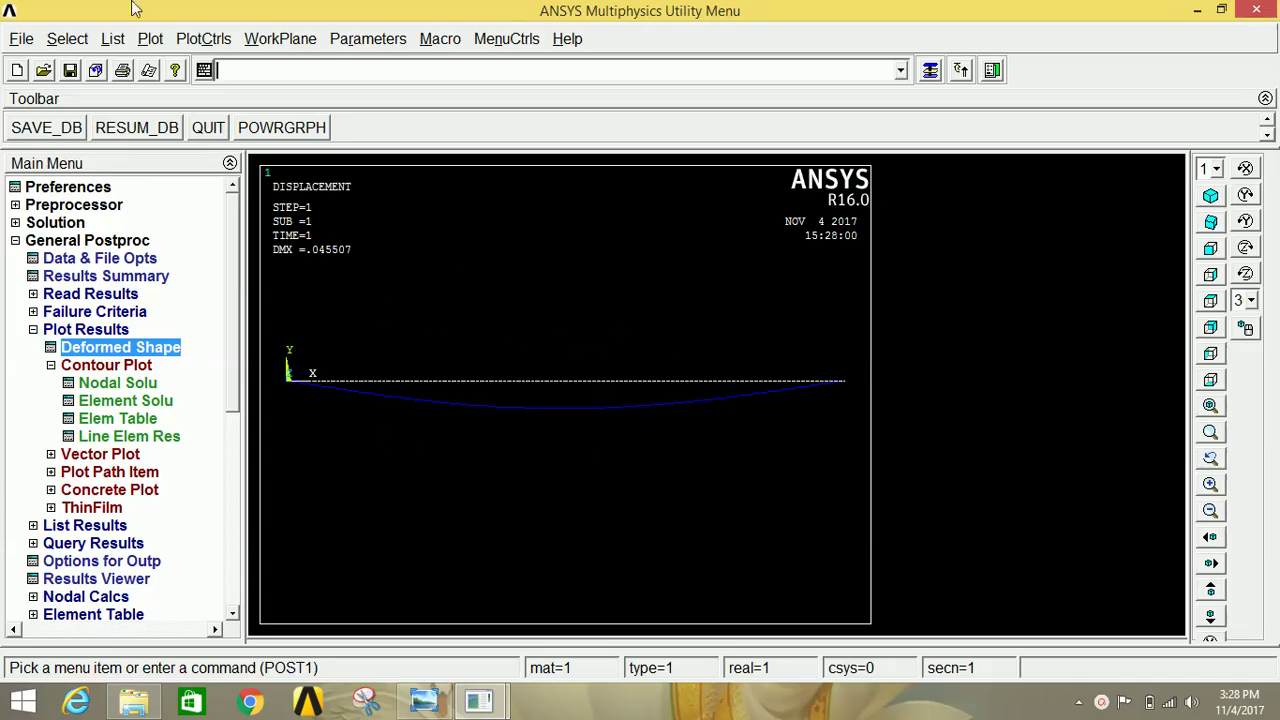
# Step: Turn on the display of element shapes based on real constant descriptions and show the beam in isometric view
pyautogui.click(203, 40)
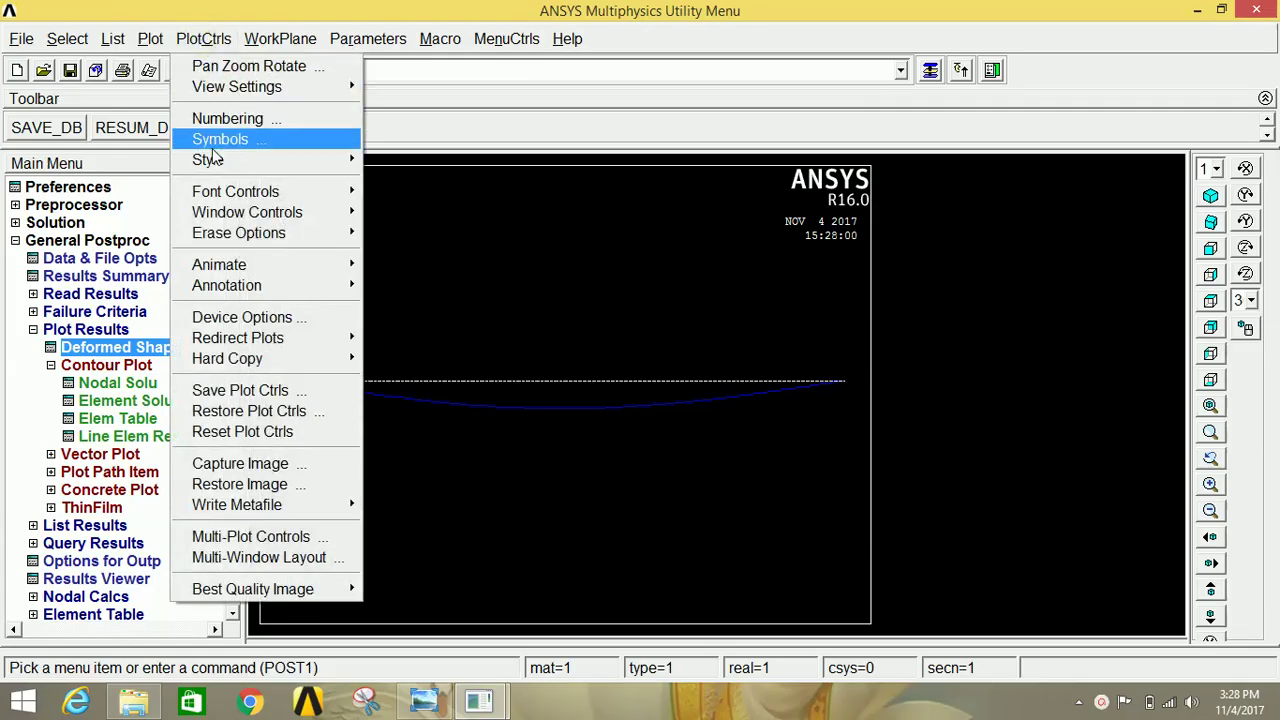
pyautogui.moveTo(213, 165)
pyautogui.click(405, 181)
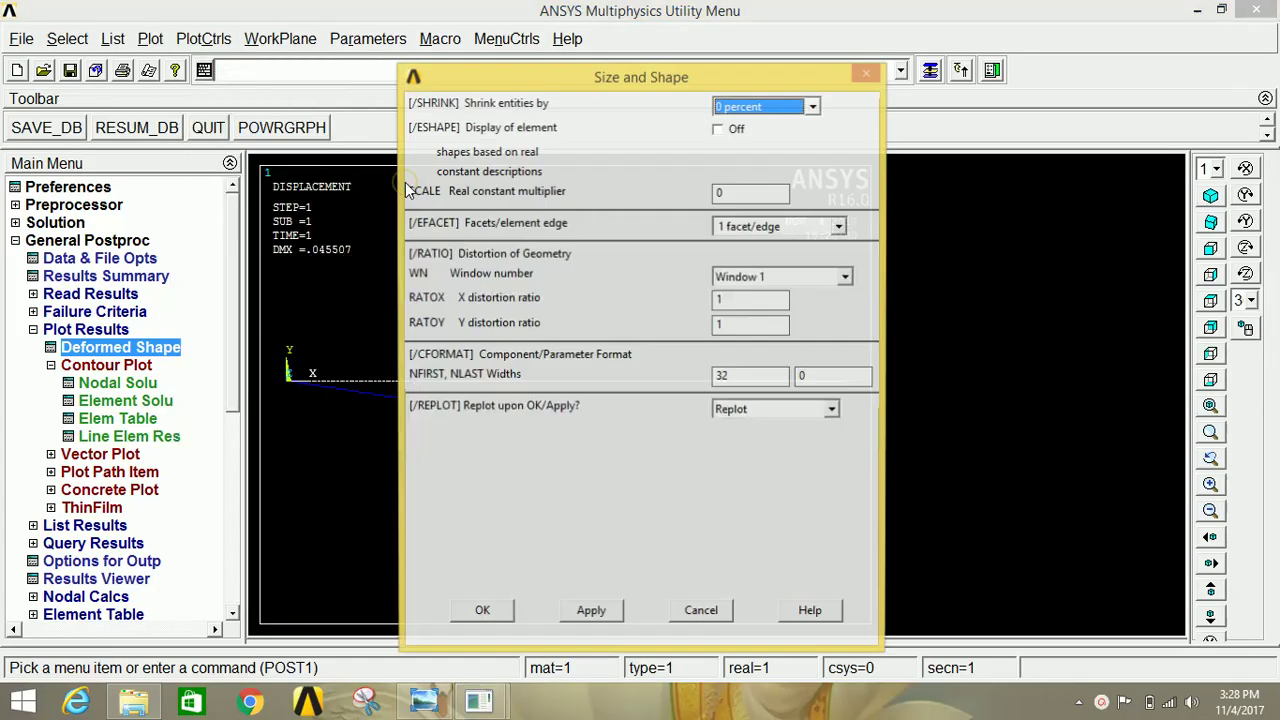
pyautogui.click(719, 130)
pyautogui.click(479, 614)
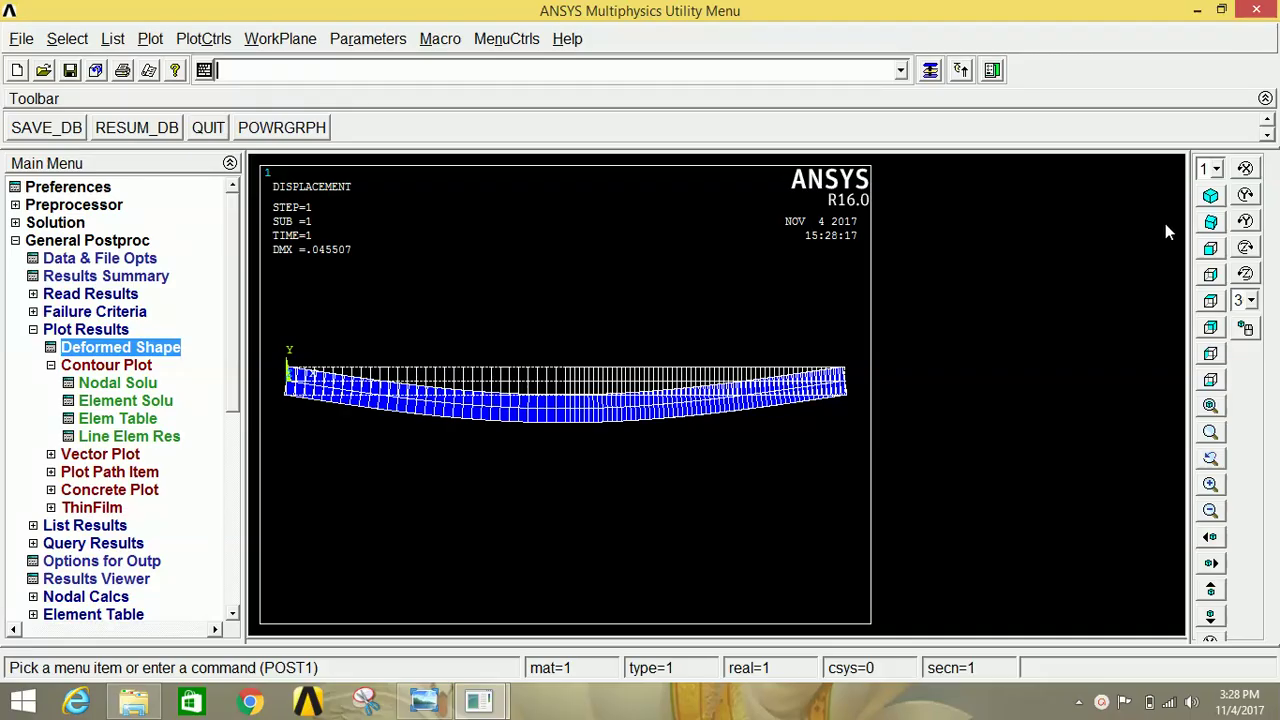
pyautogui.click(1210, 196)
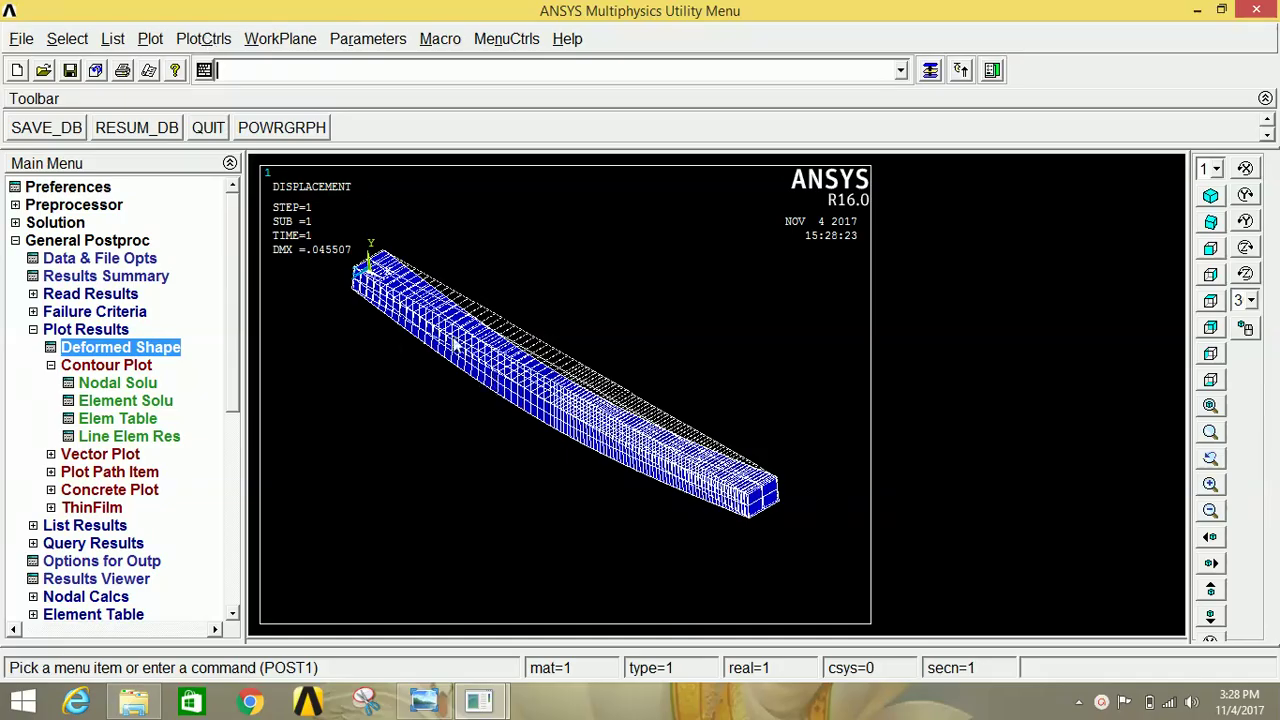
# Step: Animate the beam's deformed shape and close the animation controls after watching the playback
pyautogui.click(213, 38)
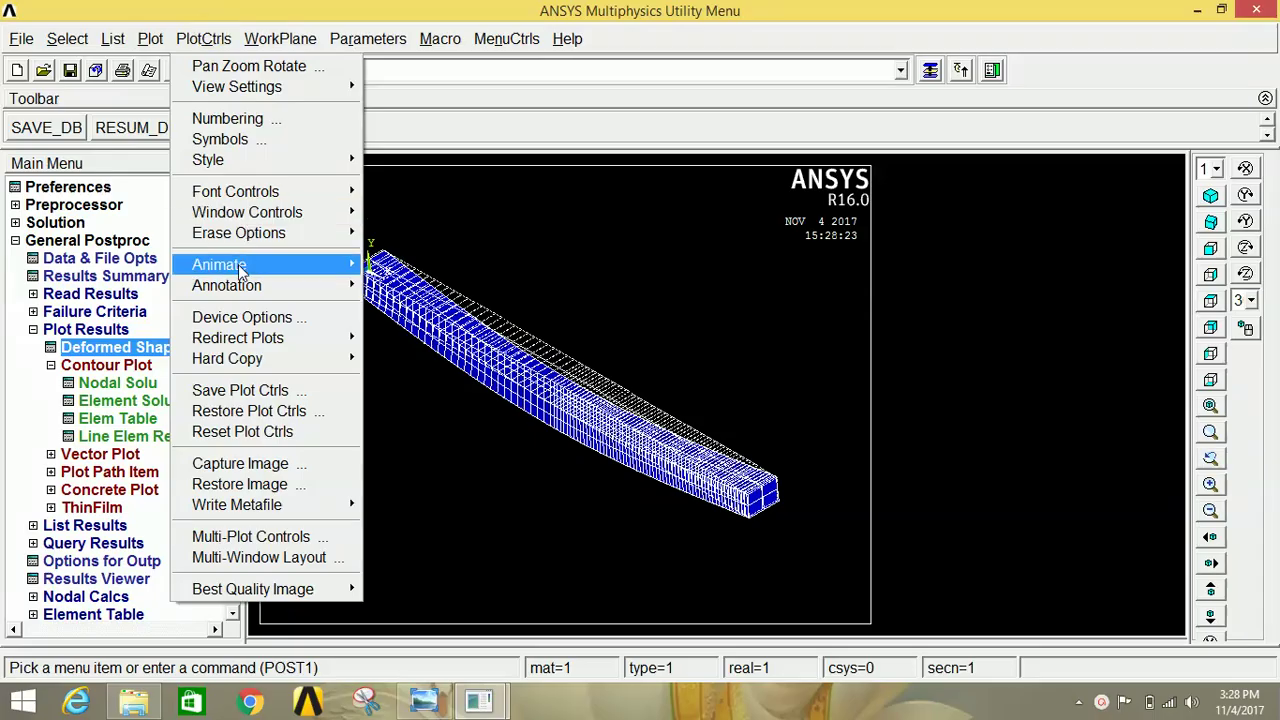
pyautogui.moveTo(238, 265)
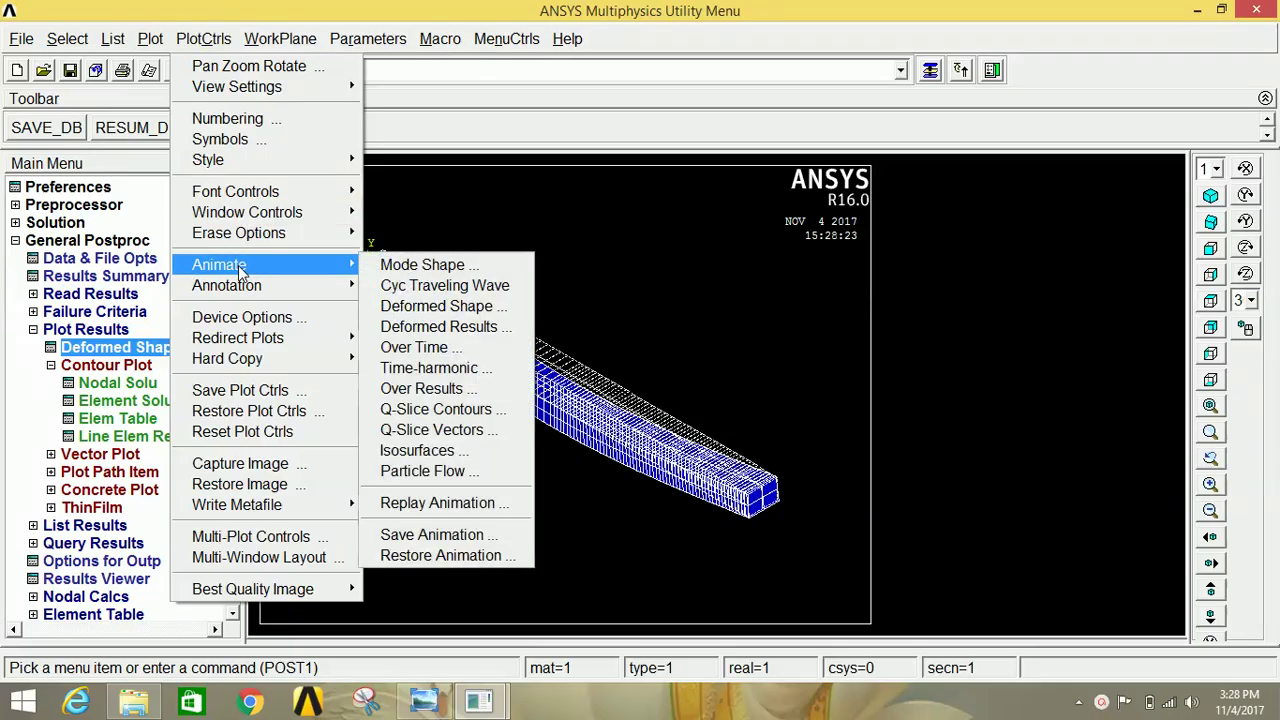
pyautogui.click(428, 307)
pyautogui.click(506, 479)
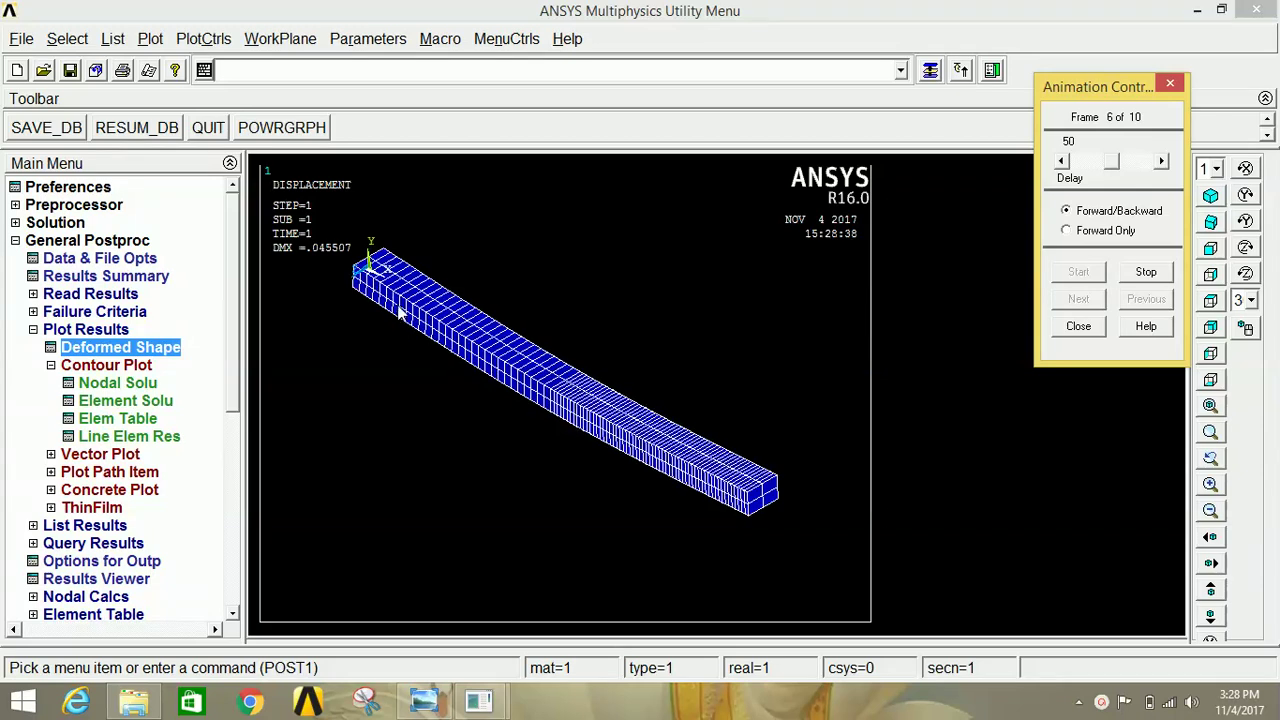
pyautogui.click(1078, 326)
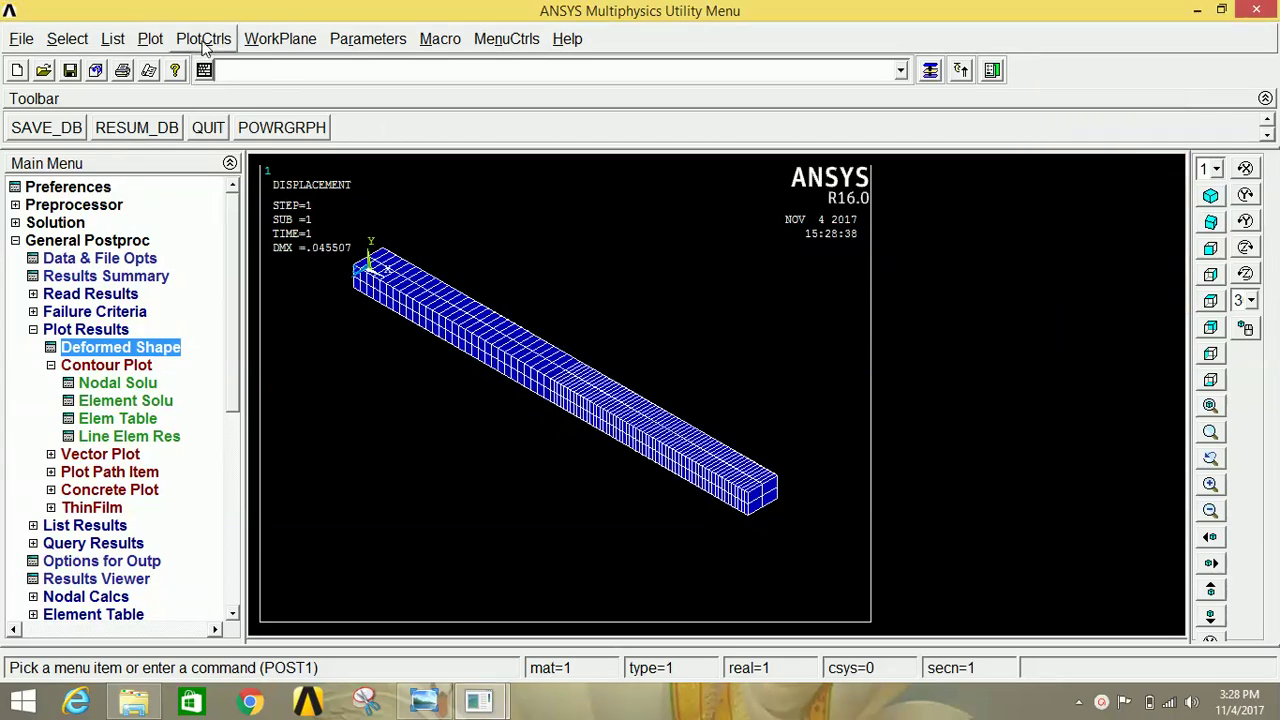
# Step: Plot the nodal solution contour of the displacement vector sum, showing the deformed shape only
pyautogui.click(206, 40)
pyautogui.click(475, 128)
pyautogui.click(108, 366)
pyautogui.click(108, 367)
pyautogui.click(108, 367)
pyautogui.click(115, 385)
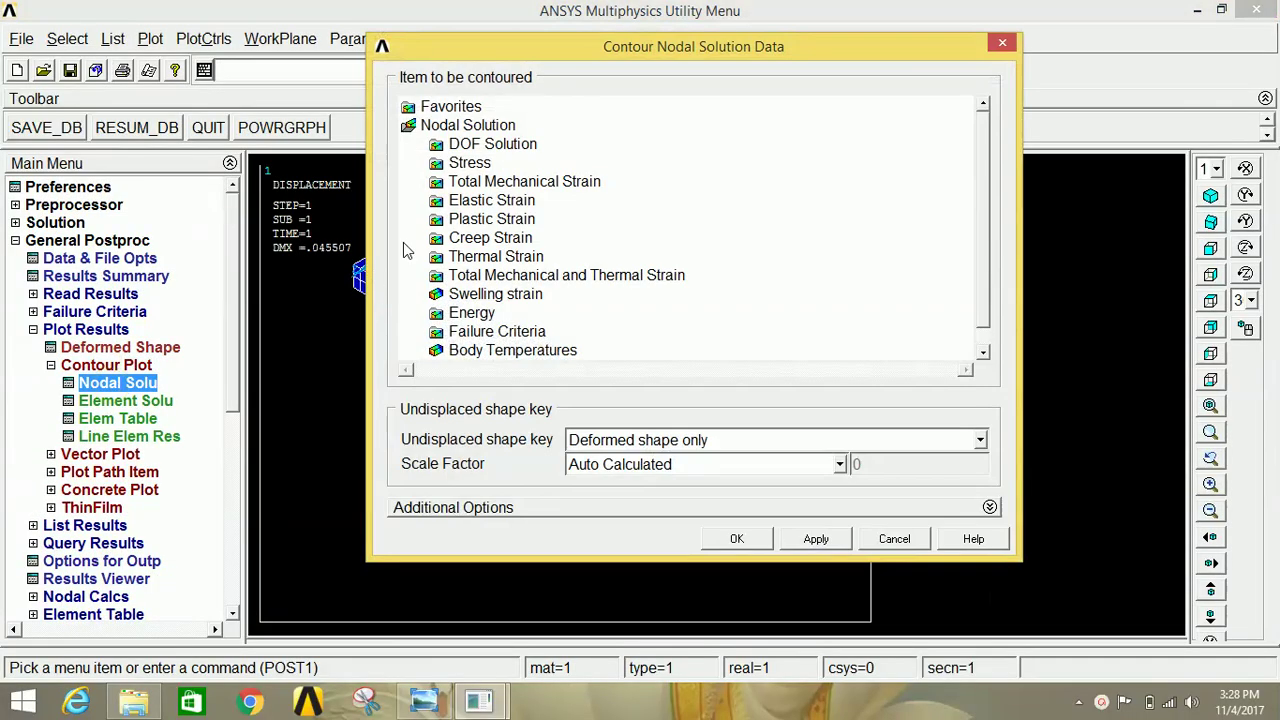
pyautogui.click(467, 146)
pyautogui.click(515, 222)
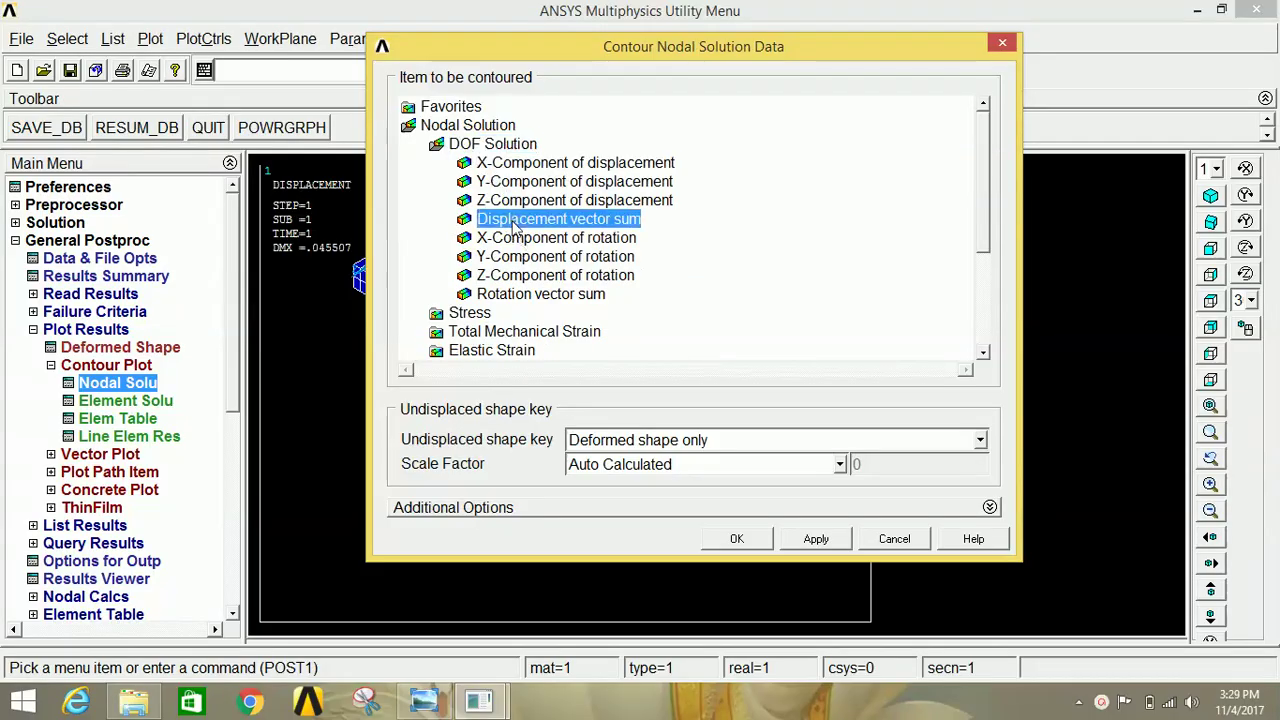
pyautogui.click(719, 538)
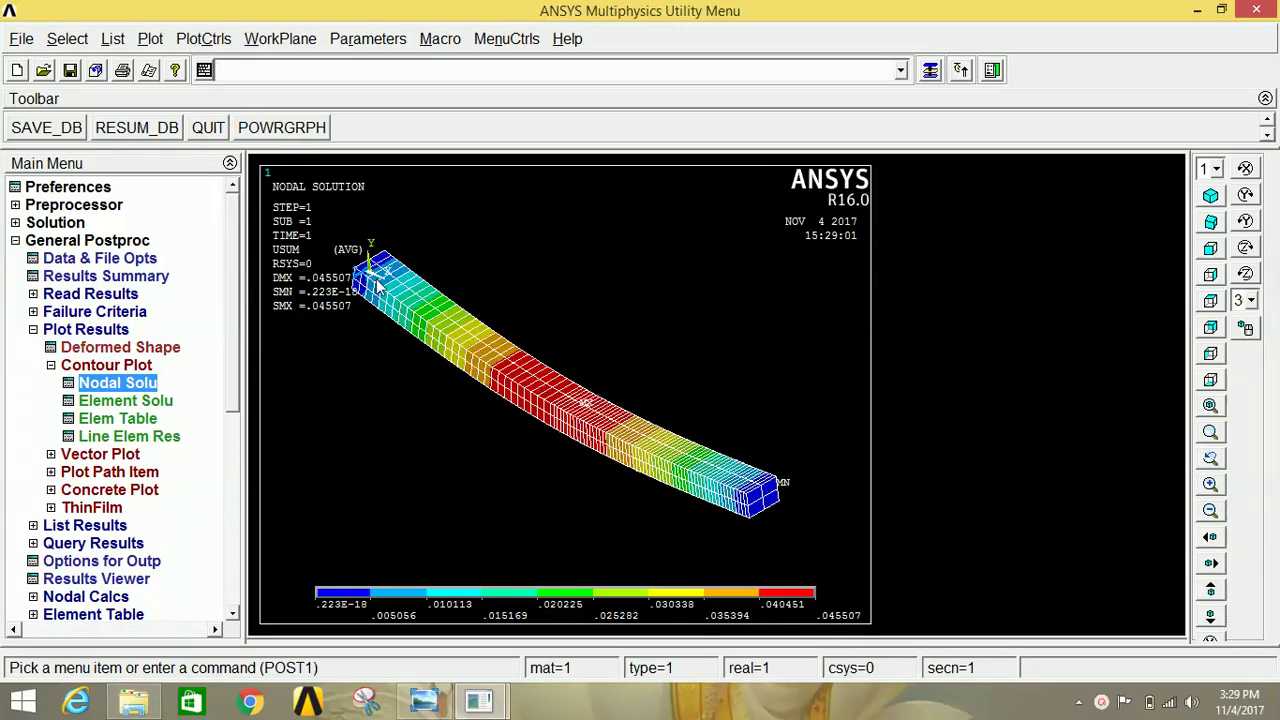
# Step: Plot the nodal solution contour of von Mises stress on the deformed shape only
pyautogui.click(145, 388)
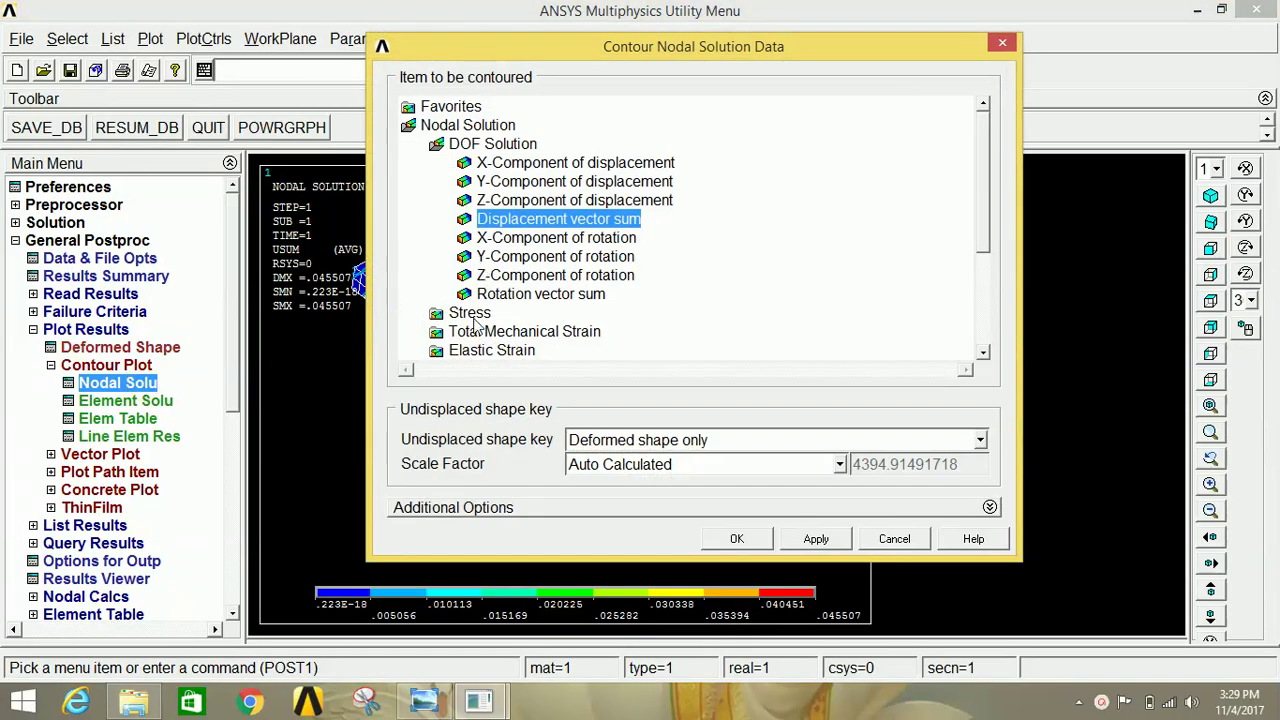
pyautogui.click(470, 314)
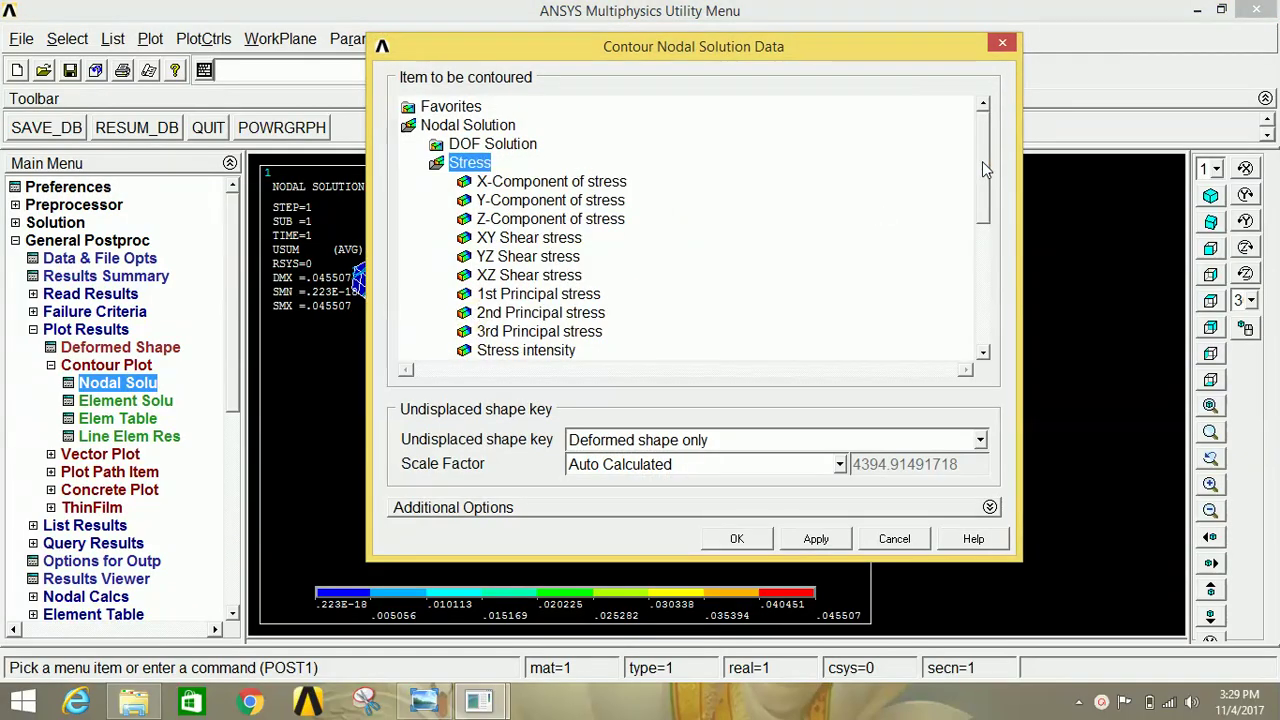
pyautogui.scroll(-3, 982, 168)
pyautogui.click(522, 221)
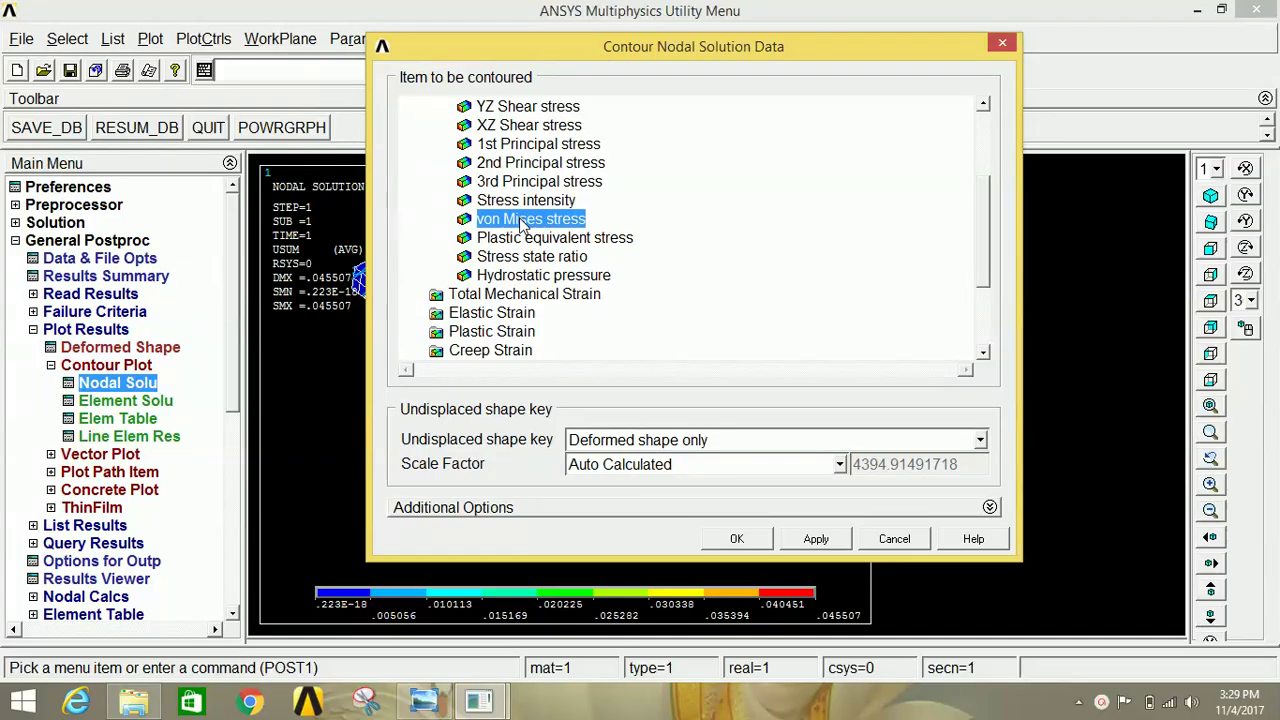
pyautogui.click(736, 539)
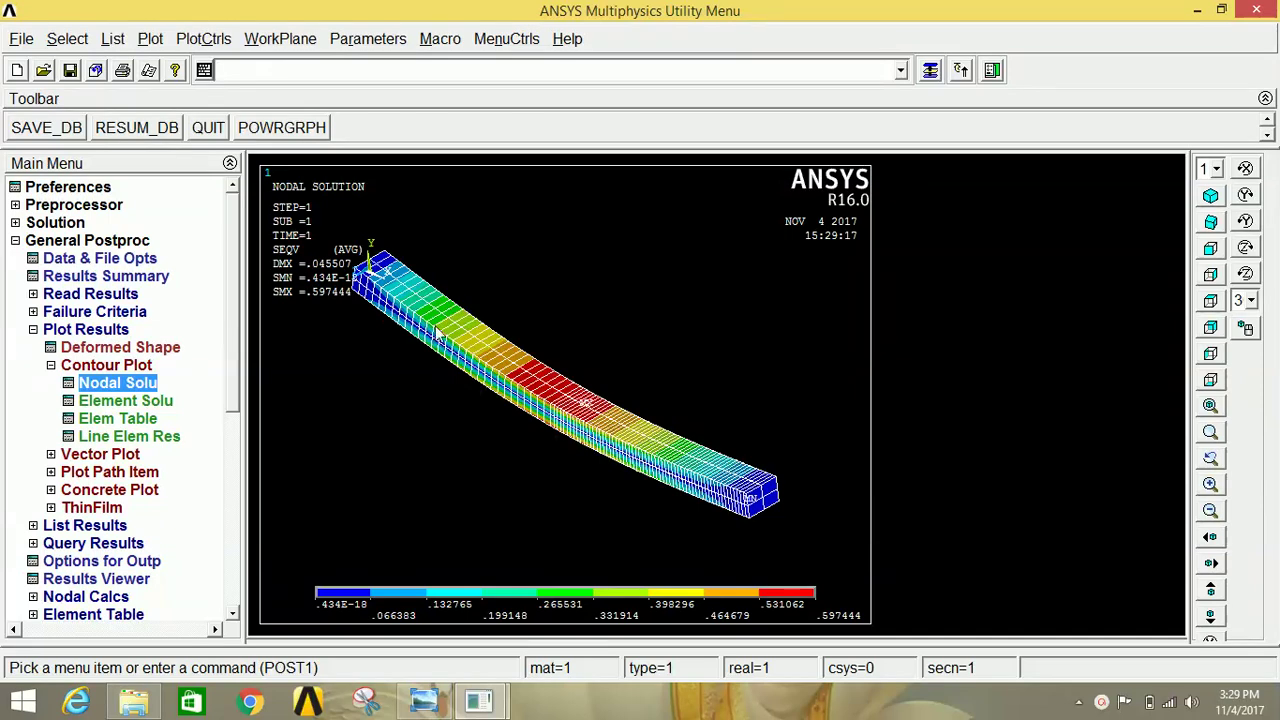
# Step: Create a predefined vector plot of the DOF solution translation U in vector mode on the undeformed mesh
pyautogui.click(127, 369)
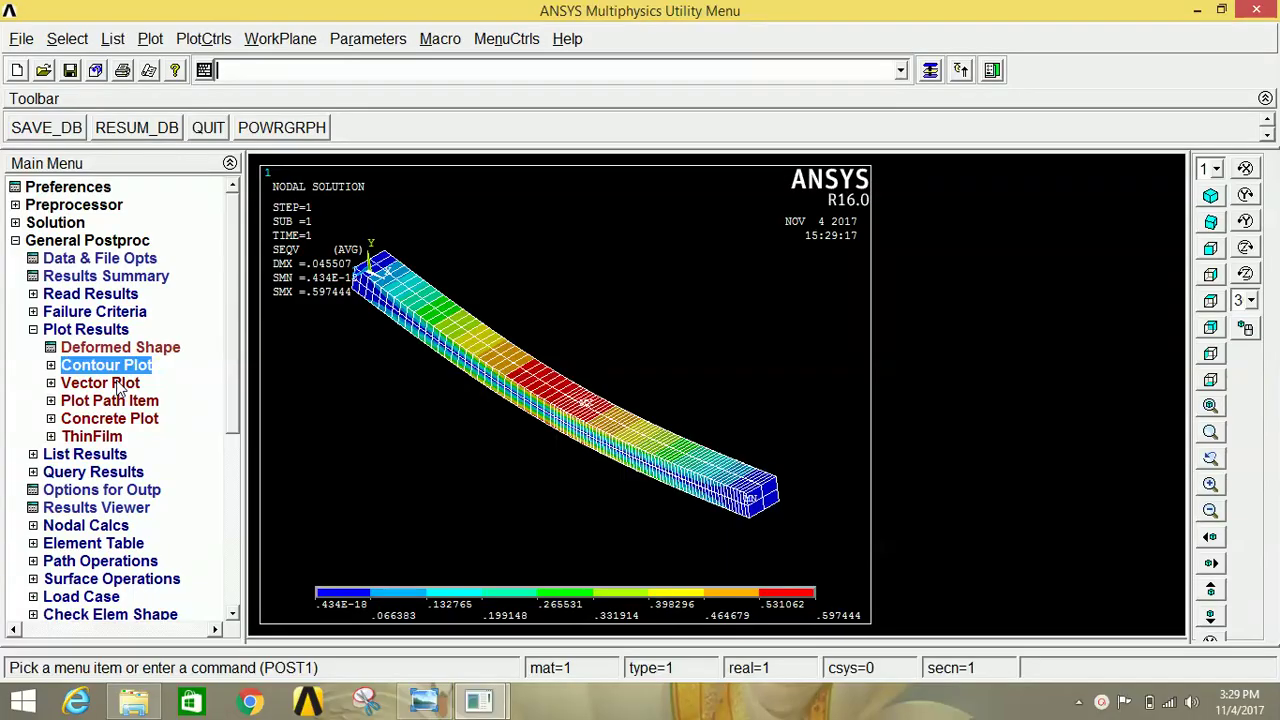
pyautogui.click(119, 385)
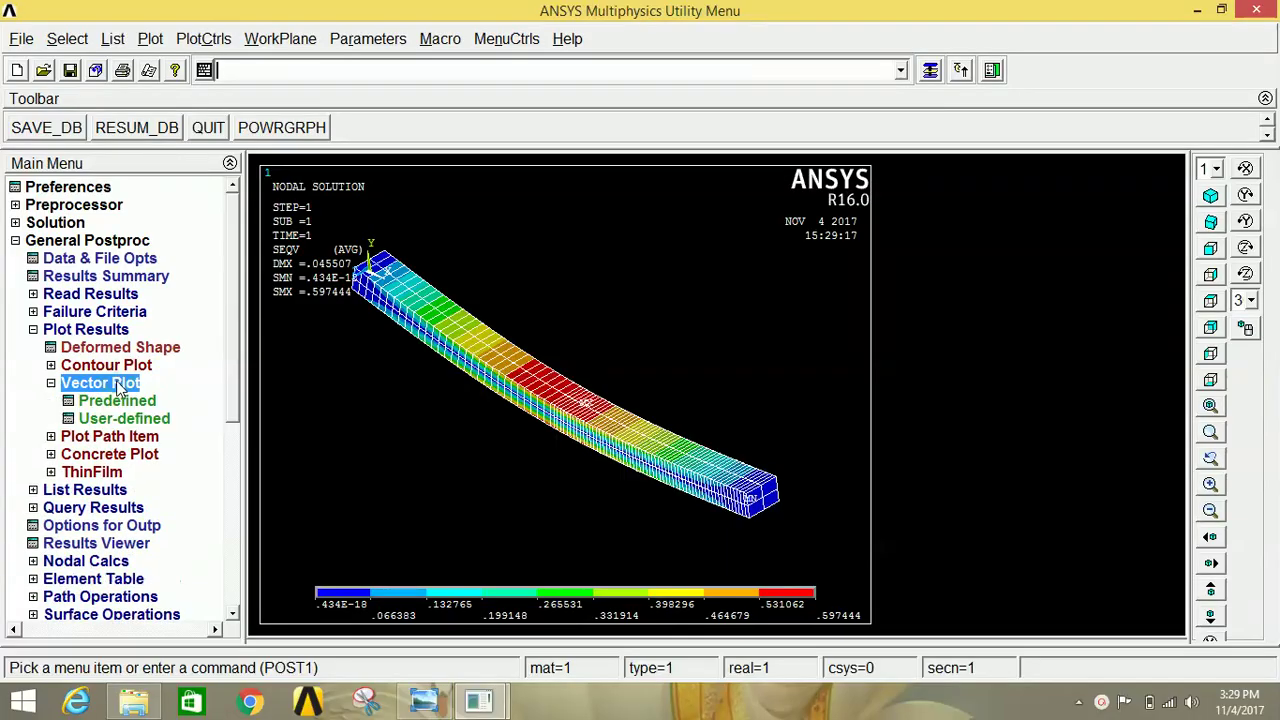
pyautogui.click(122, 402)
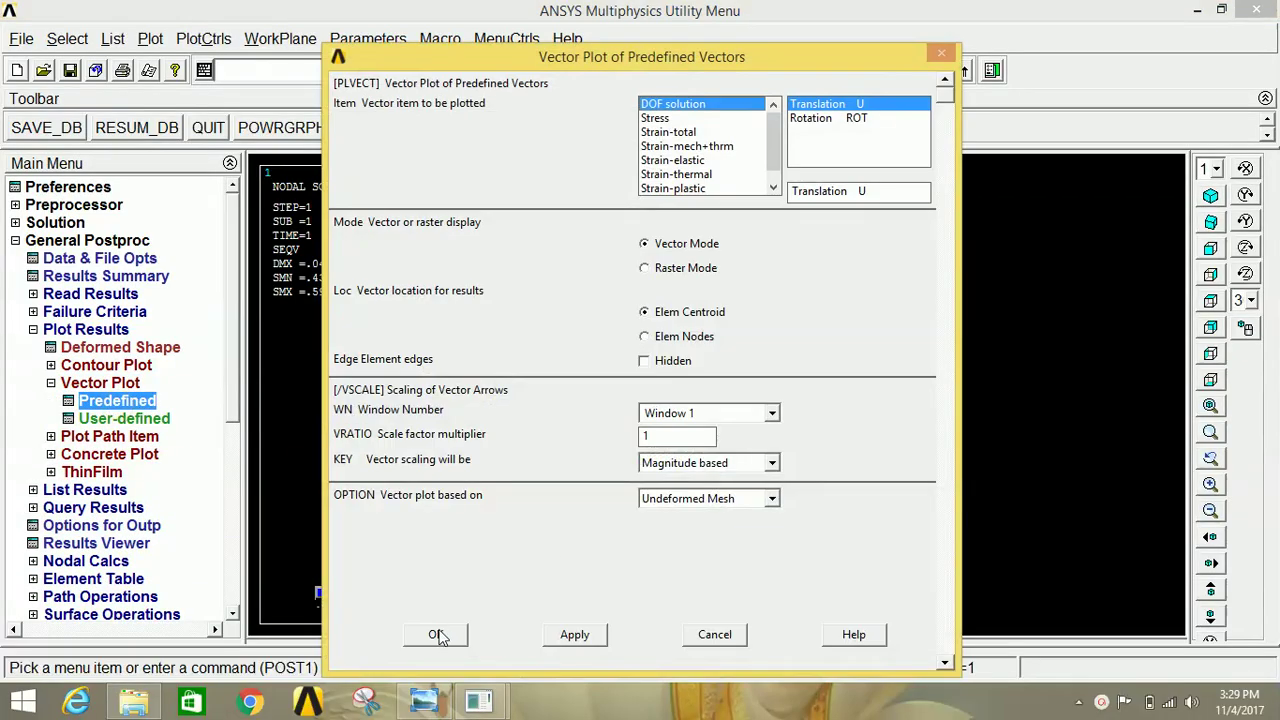
pyautogui.click(438, 636)
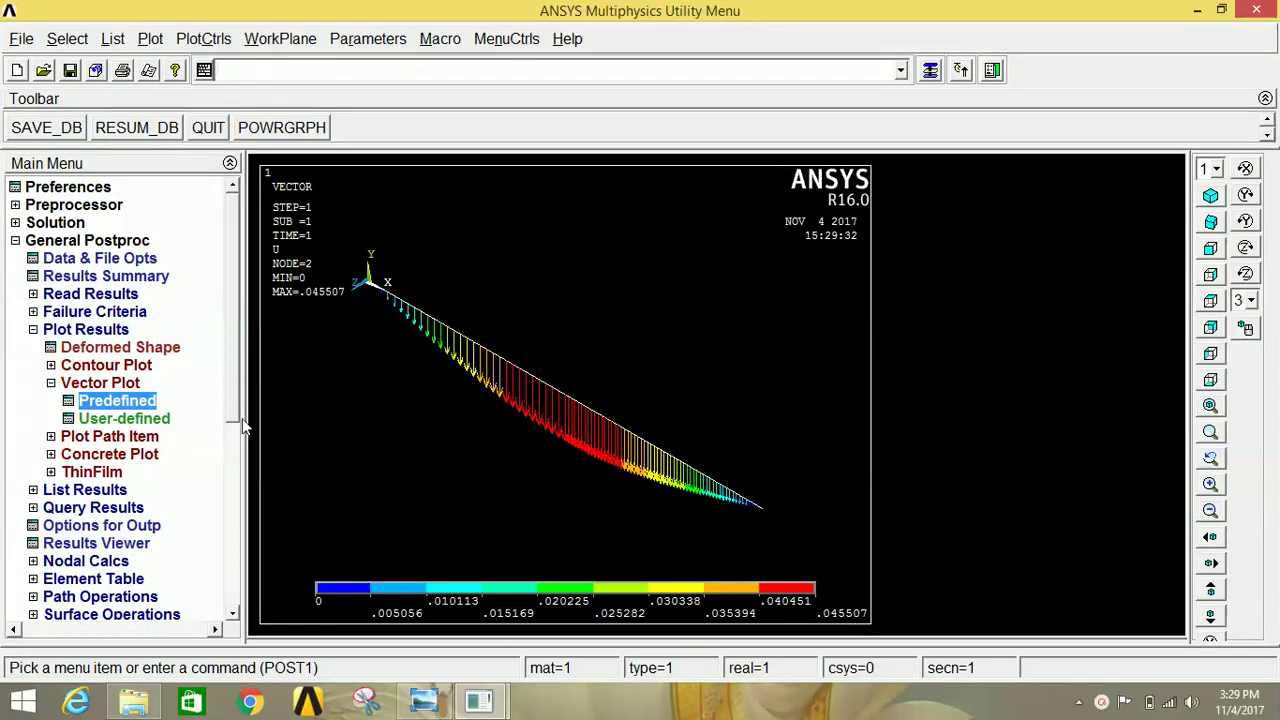
# Step: List the reaction solution for all structural forces F, then close the listing
pyautogui.click(97, 335)
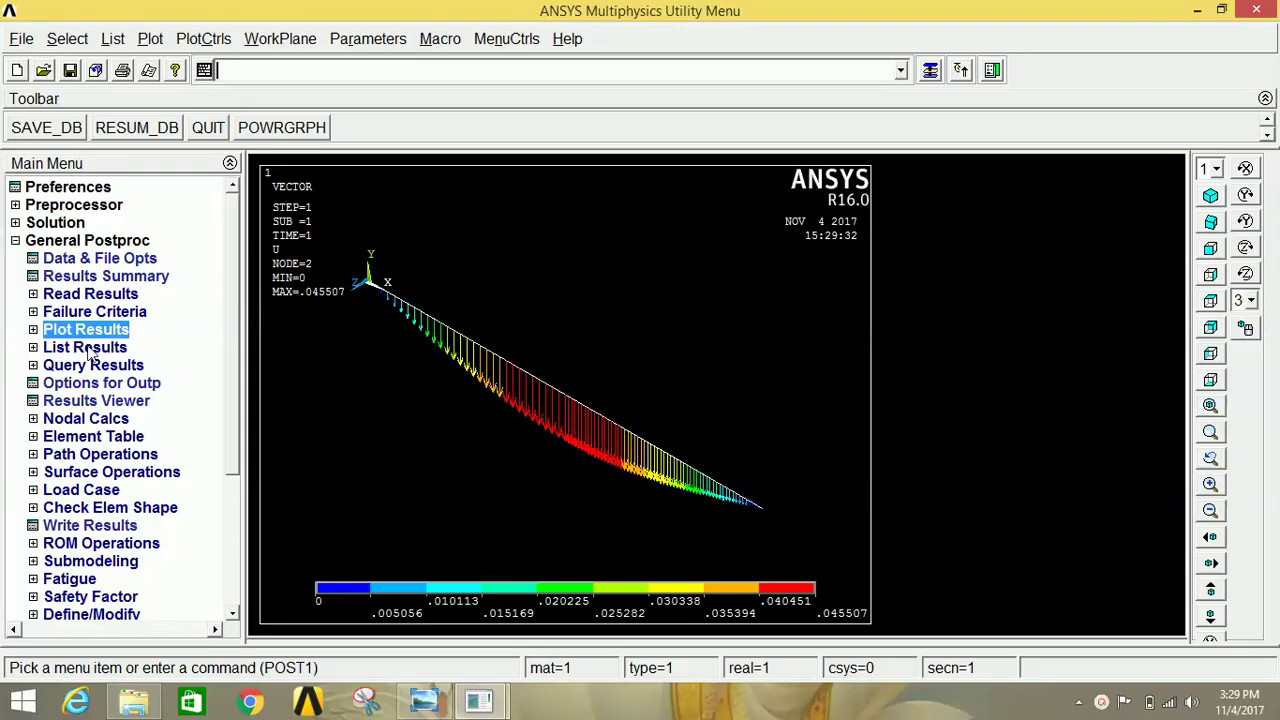
pyautogui.click(88, 348)
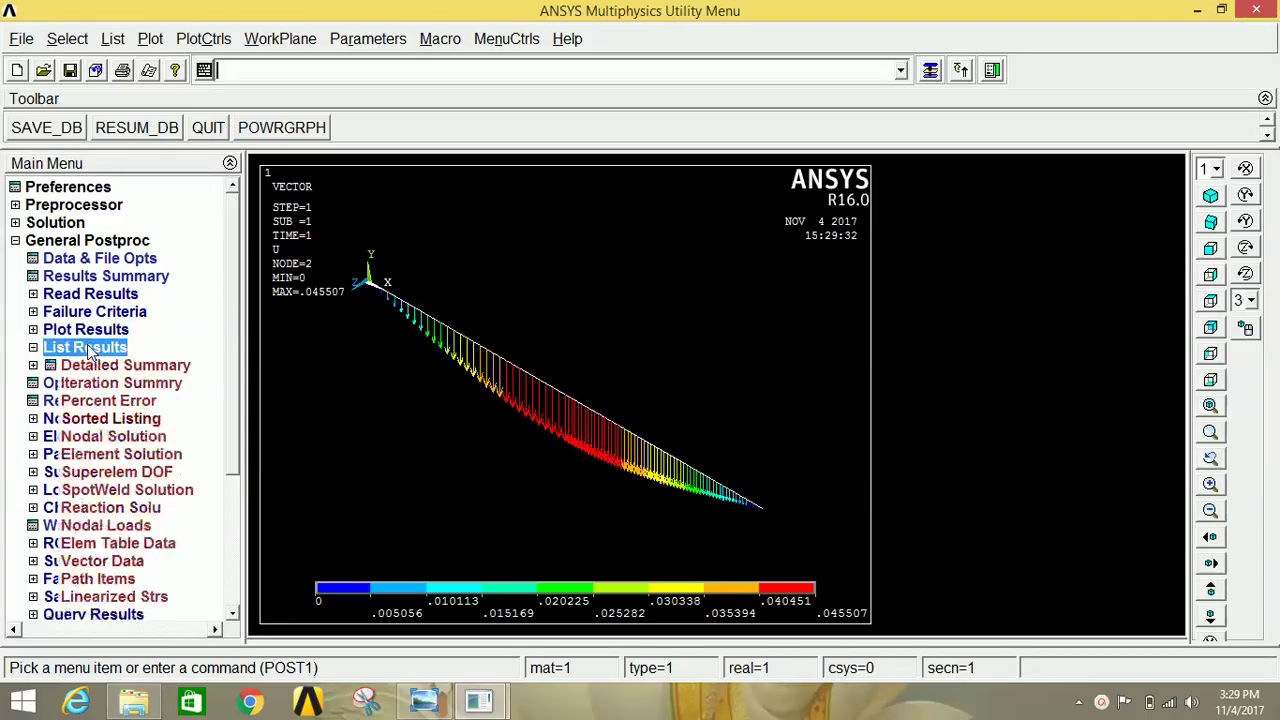
pyautogui.click(112, 508)
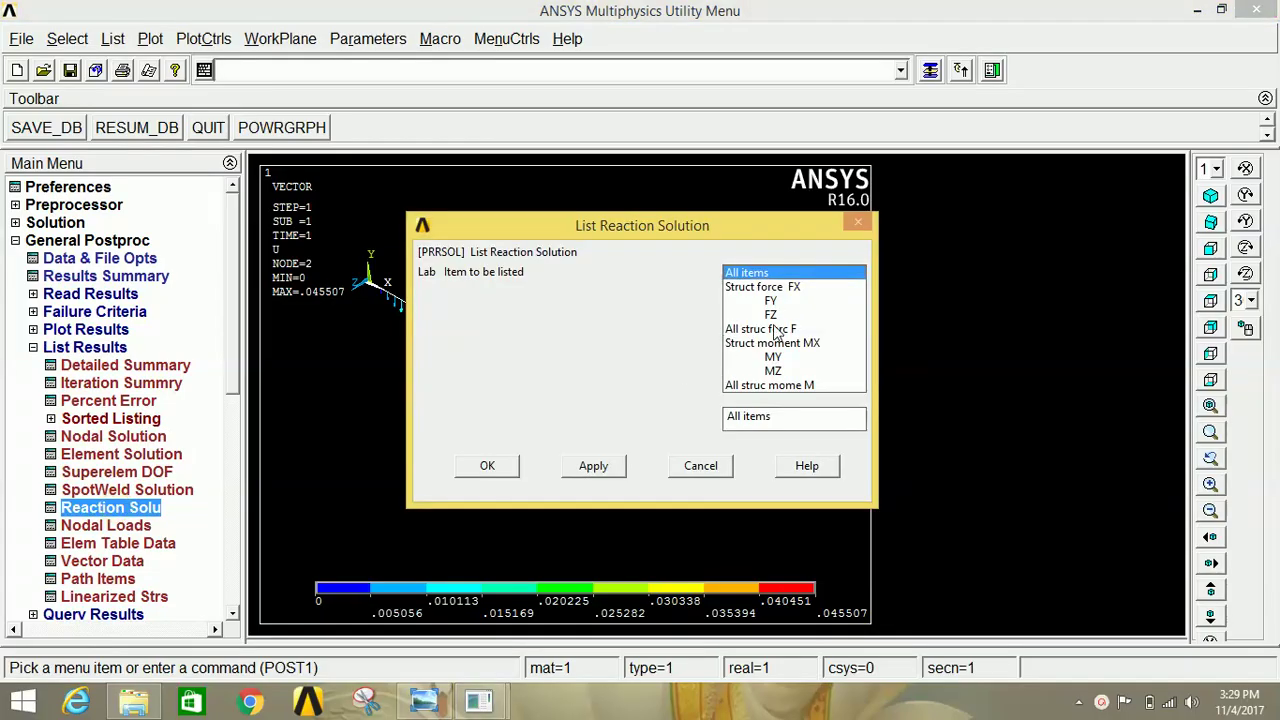
pyautogui.click(772, 330)
pyautogui.click(467, 464)
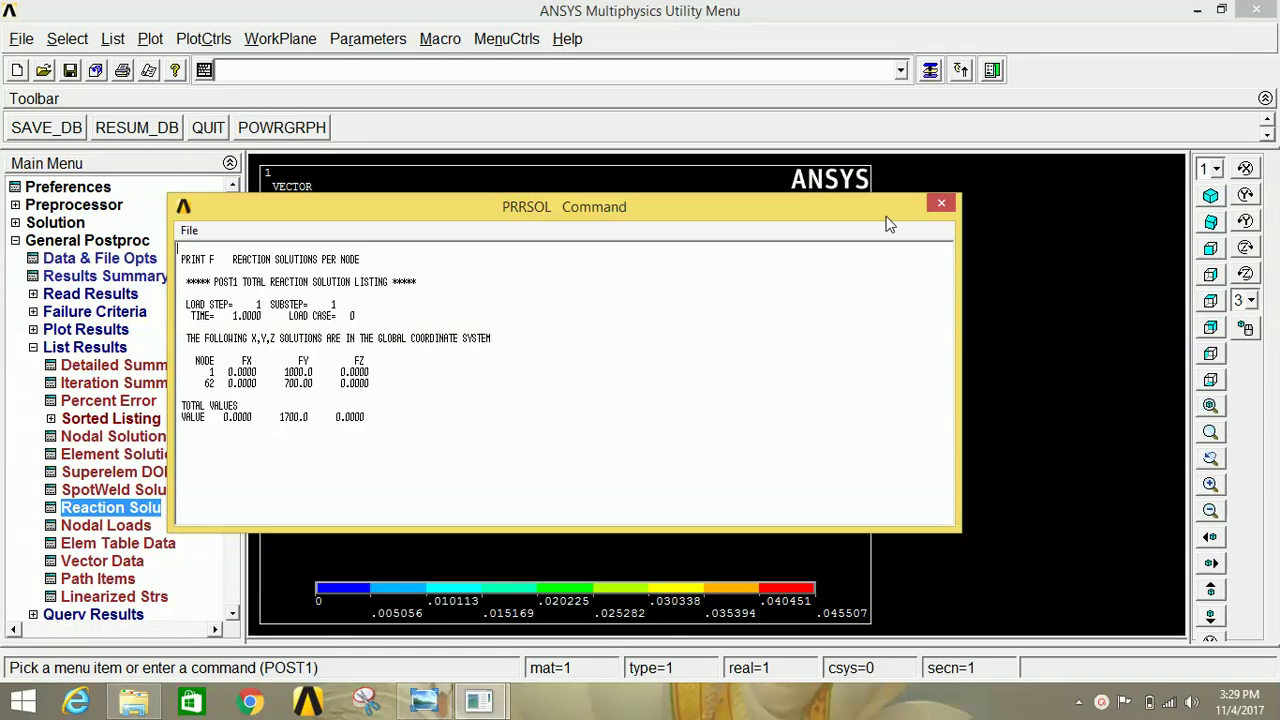
pyautogui.click(941, 203)
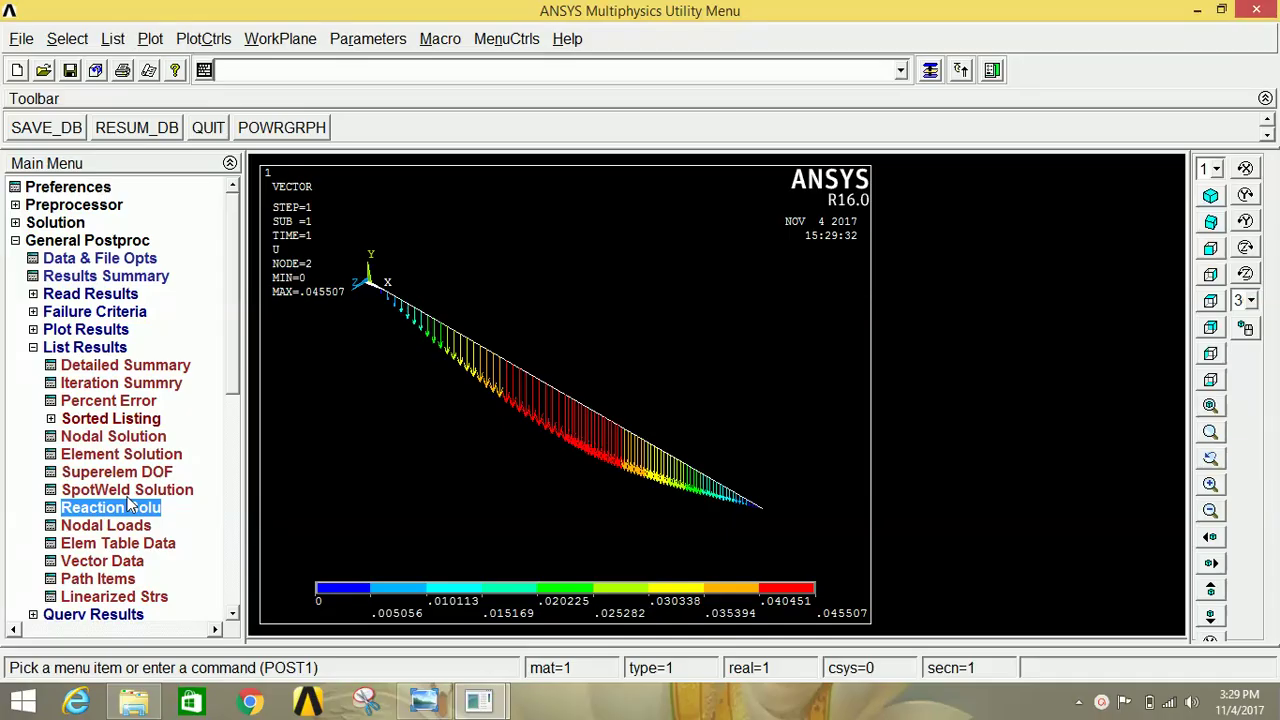
# Step: List the nodal solution for the displacement vector sum, review the values for all nodes and close the listing
pyautogui.click(118, 438)
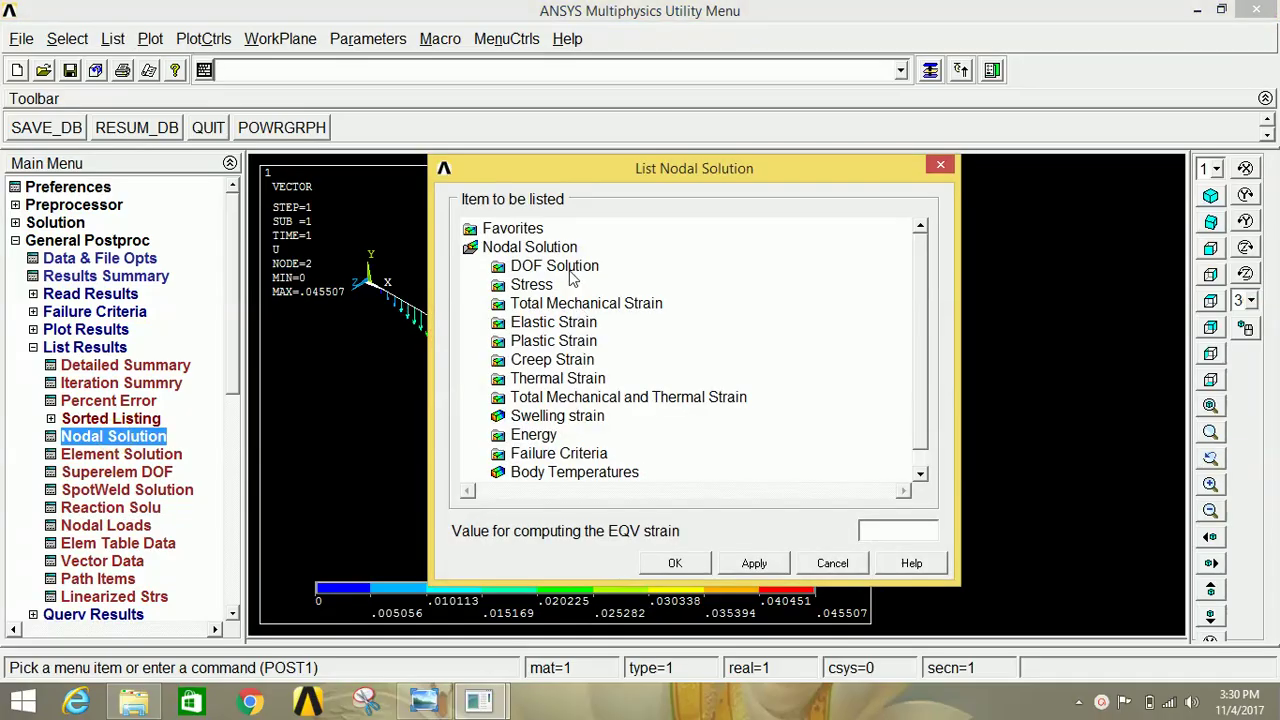
pyautogui.click(567, 270)
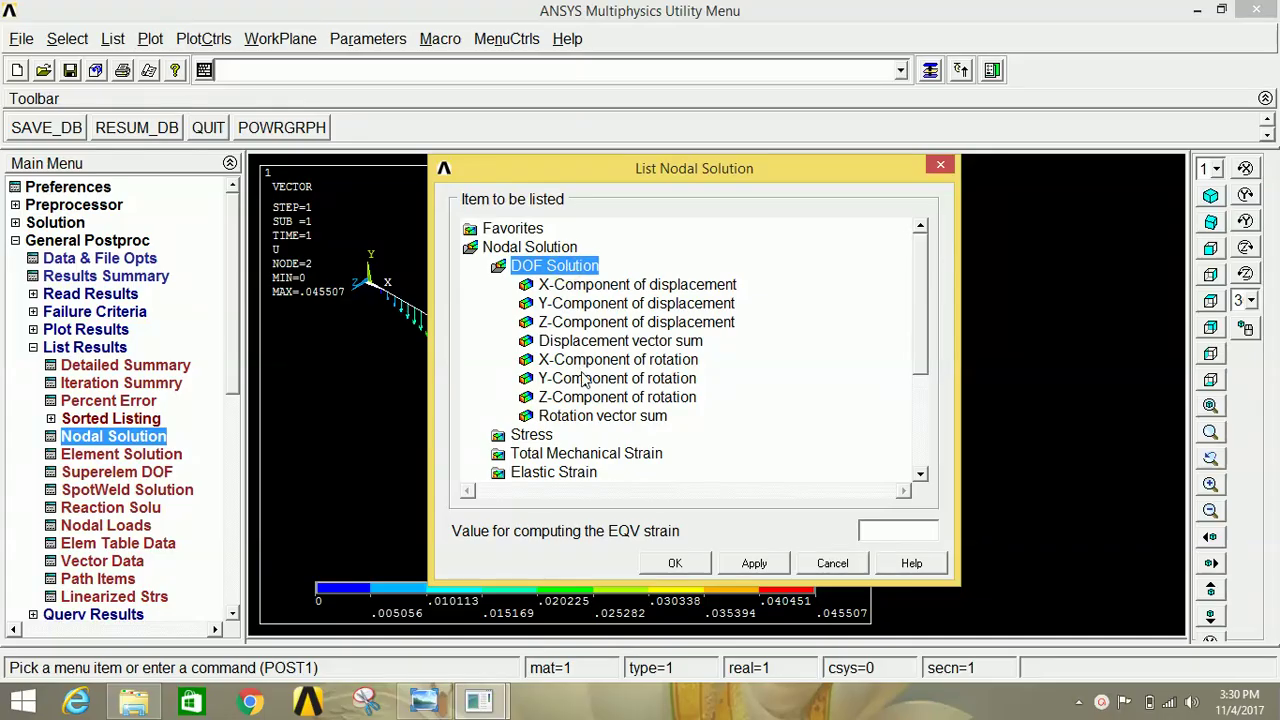
pyautogui.click(583, 342)
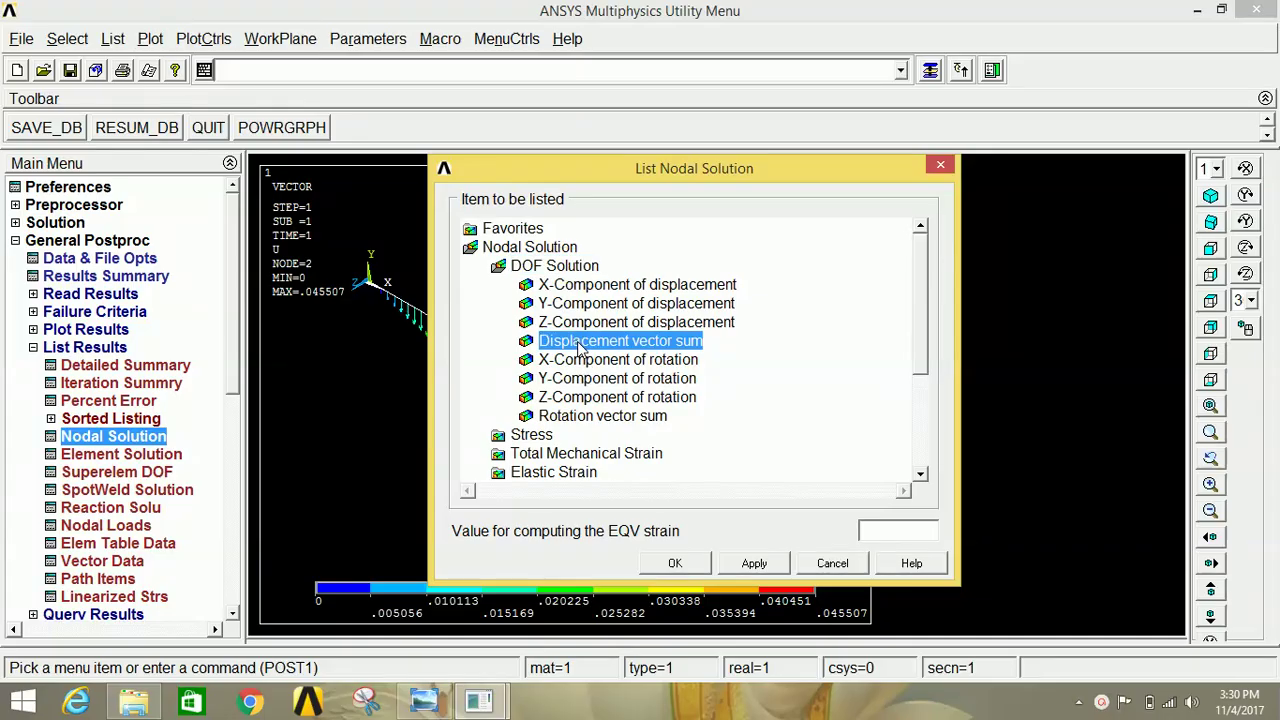
pyautogui.click(675, 563)
pyautogui.scroll(-8, 530, 338)
pyautogui.scroll(-18, 530, 338)
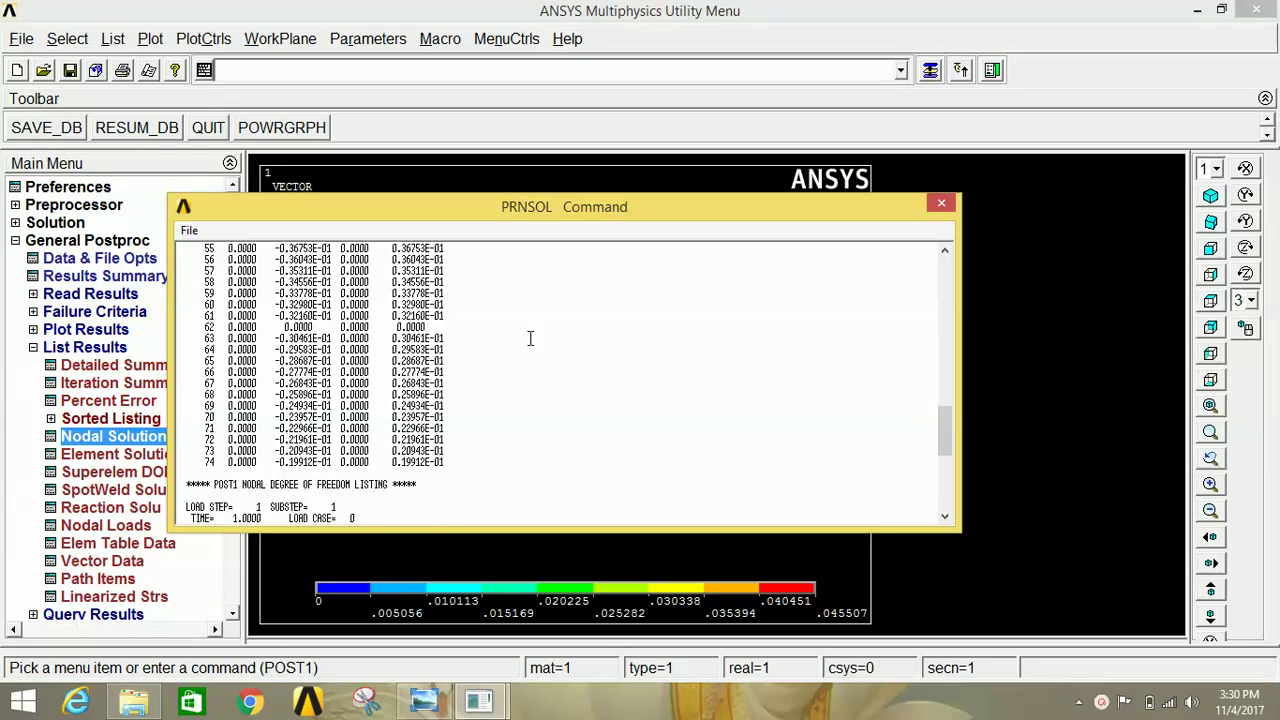
pyautogui.scroll(-6, 530, 338)
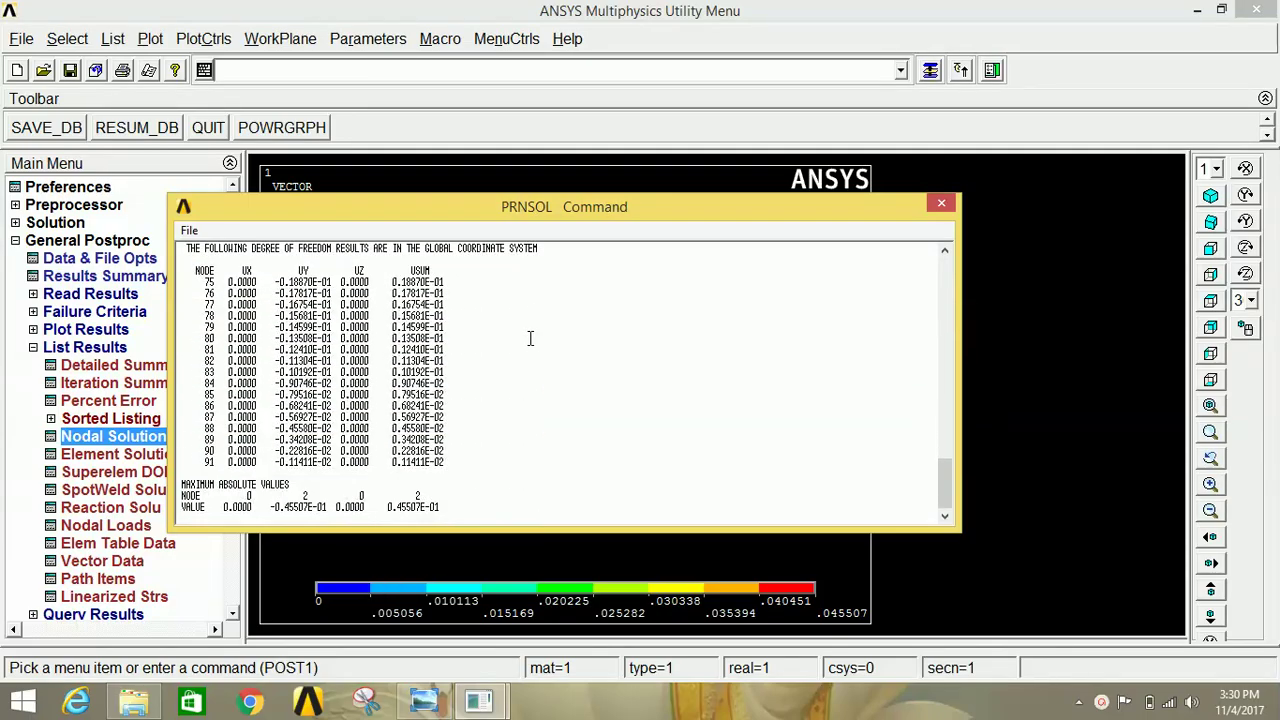
pyautogui.scroll(20, 530, 338)
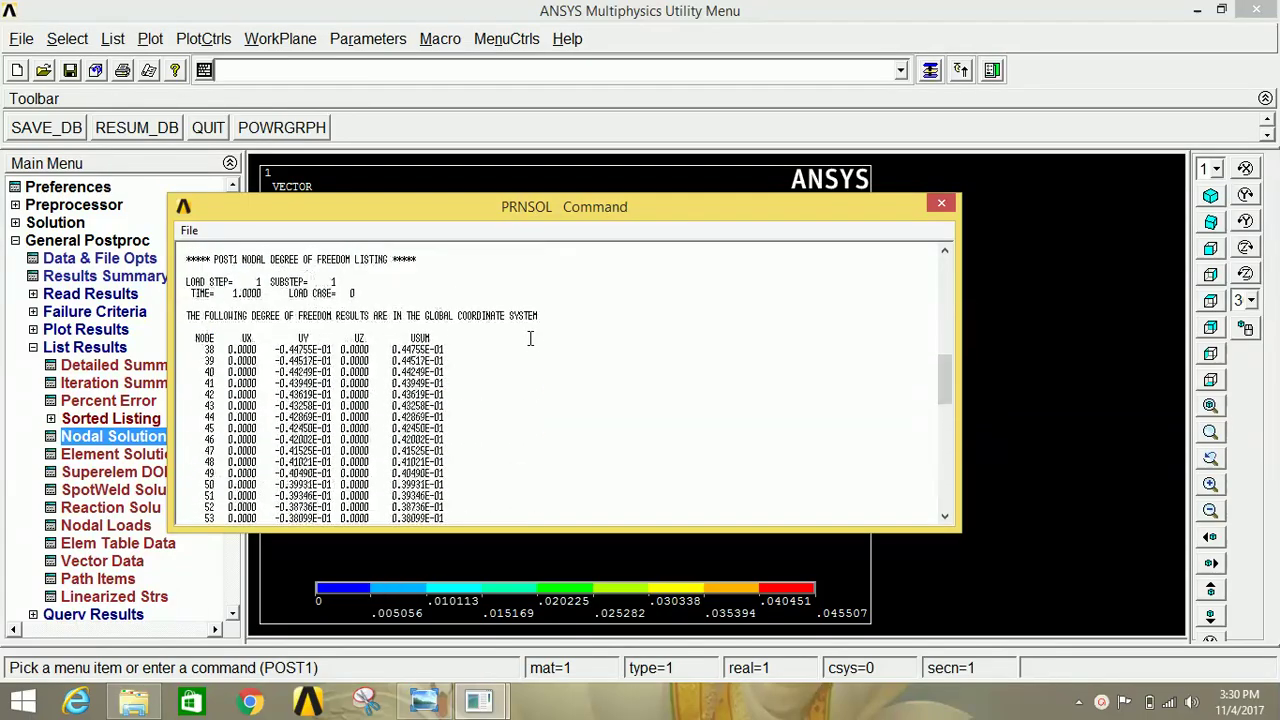
pyautogui.click(938, 205)
pyautogui.click(60, 347)
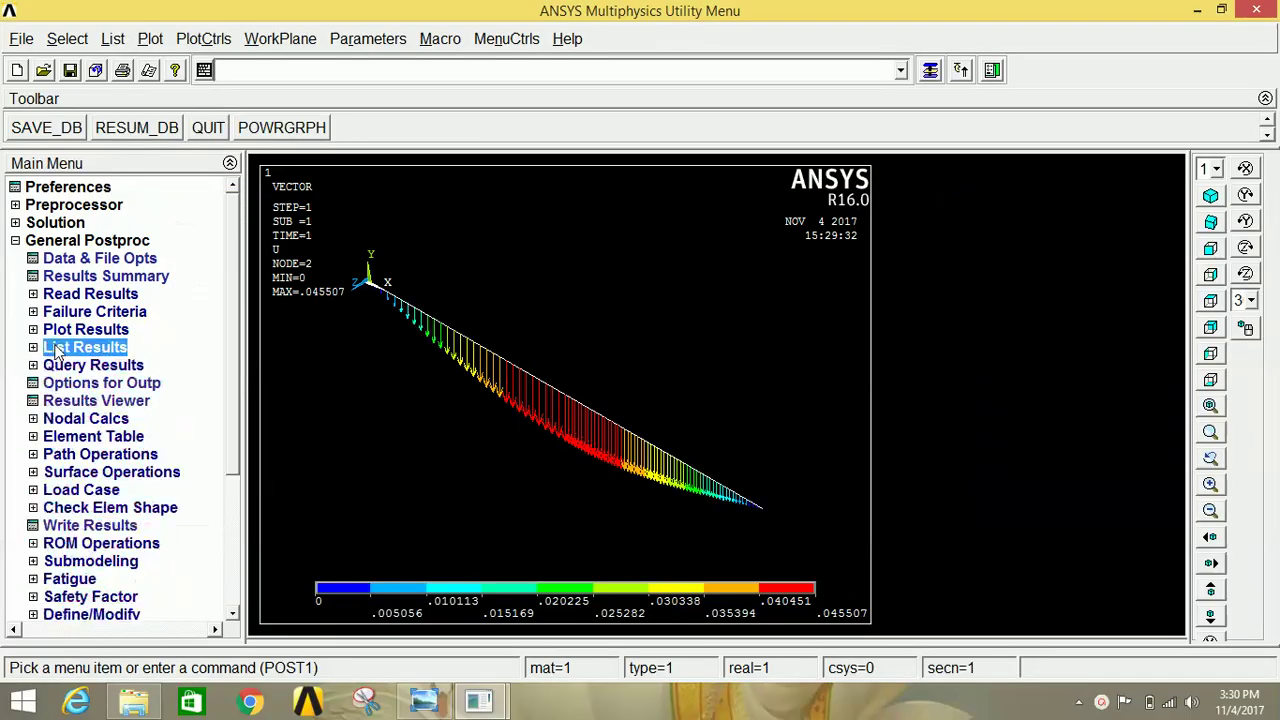